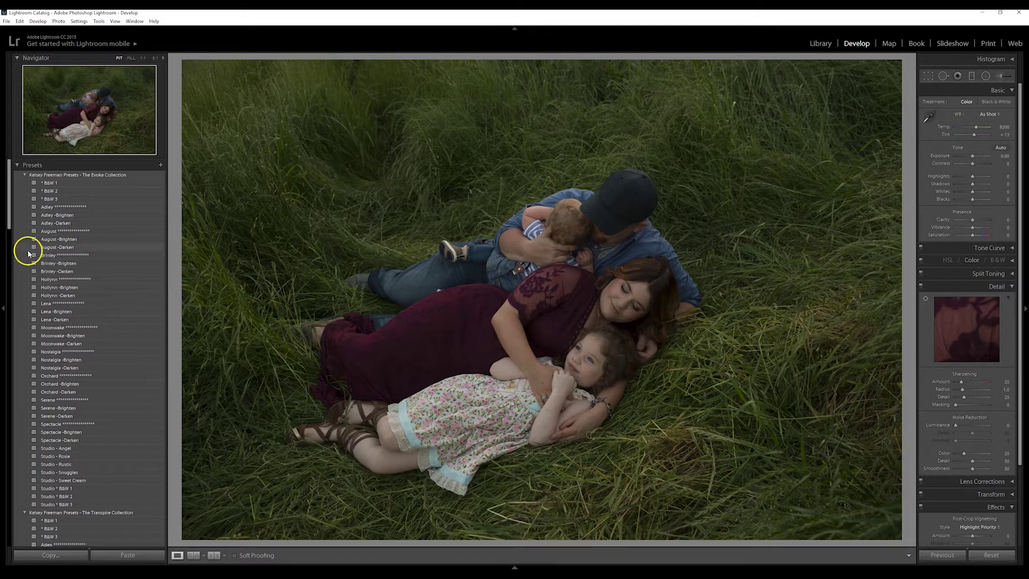
Apply the Evoke Collection's August preset to give the family photo a dark, muted look.
click(51, 231)
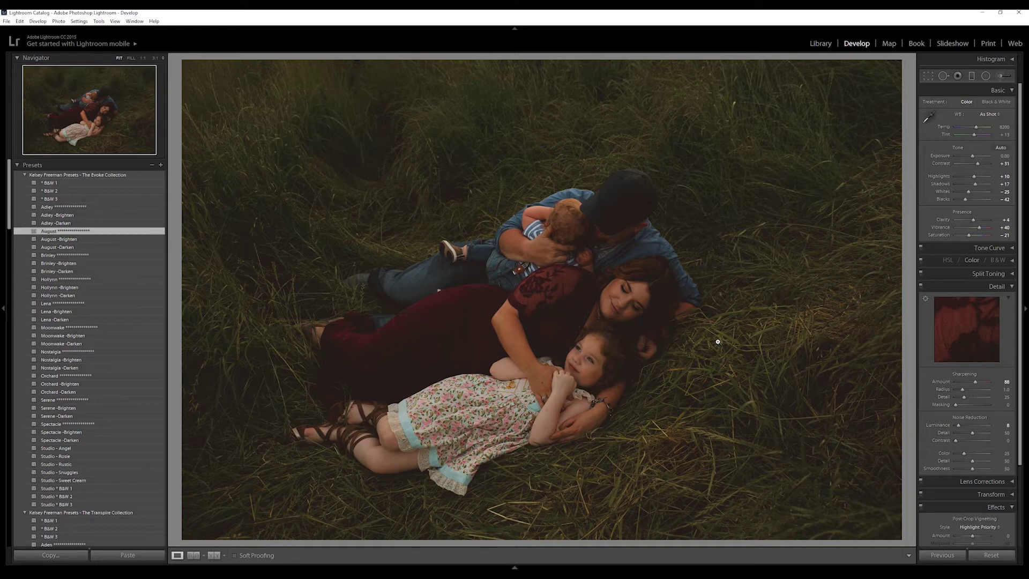
click(777, 301)
Raise exposure to +0.60 and set white balance temperature to 6800.
drag(997, 158, 1001, 158)
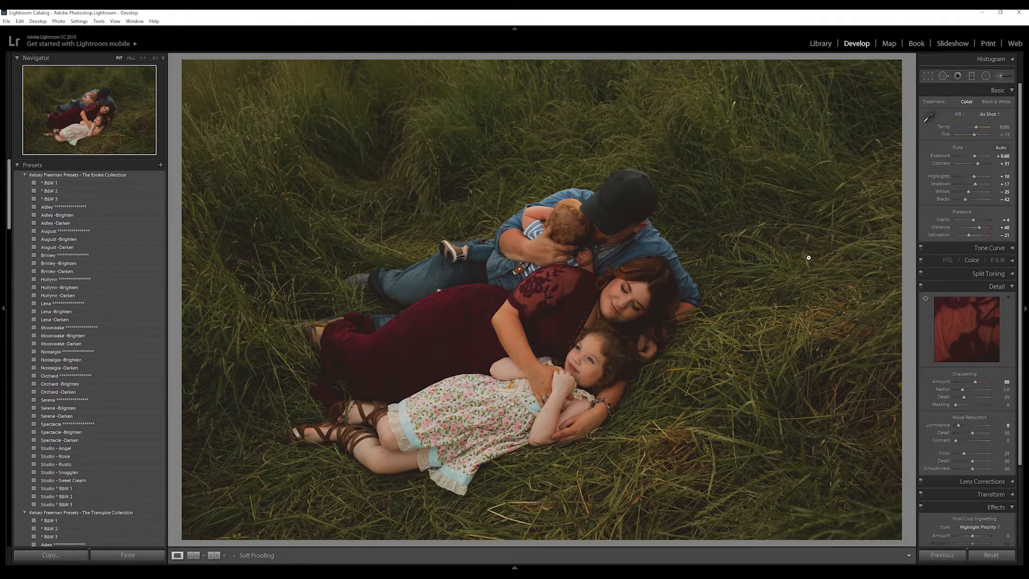
click(1002, 127)
text(7800)
key(Return)
drag(1002, 127, 1001, 127)
Set tint to +16, lift the shadows, and raise saturation toward -5.
drag(1005, 138, 1000, 138)
drag(996, 187, 999, 188)
drag(995, 236, 1003, 236)
Set sharpening amount to 91 and luminance noise reduction to 30.
scroll(954, 311, down, 2)
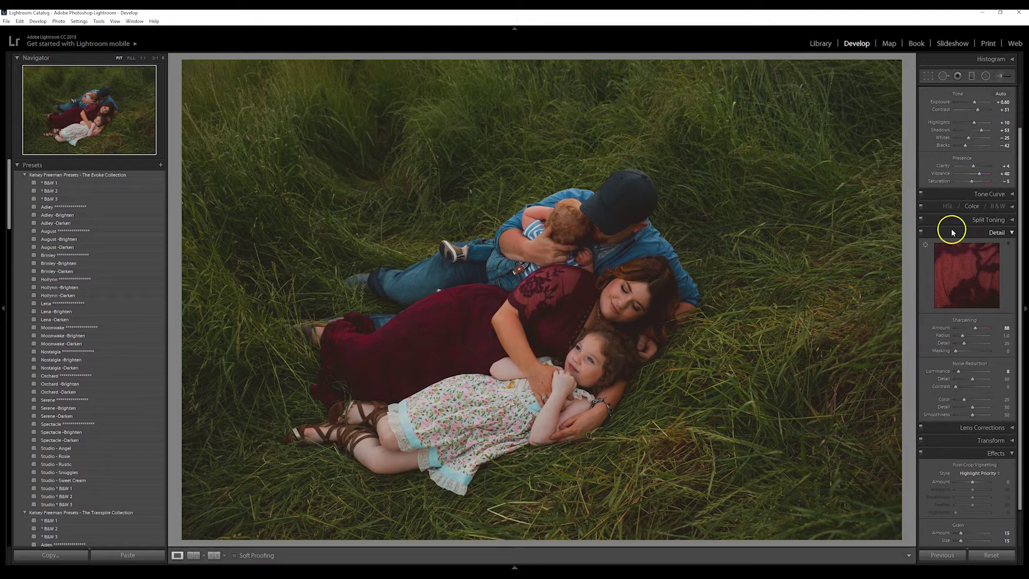
drag(976, 328, 977, 329)
click(959, 351)
drag(959, 372, 967, 375)
drag(966, 371, 982, 370)
click(966, 371)
Set the Effects grain amount to 0 to remove the film grain.
scroll(934, 400, down, 2)
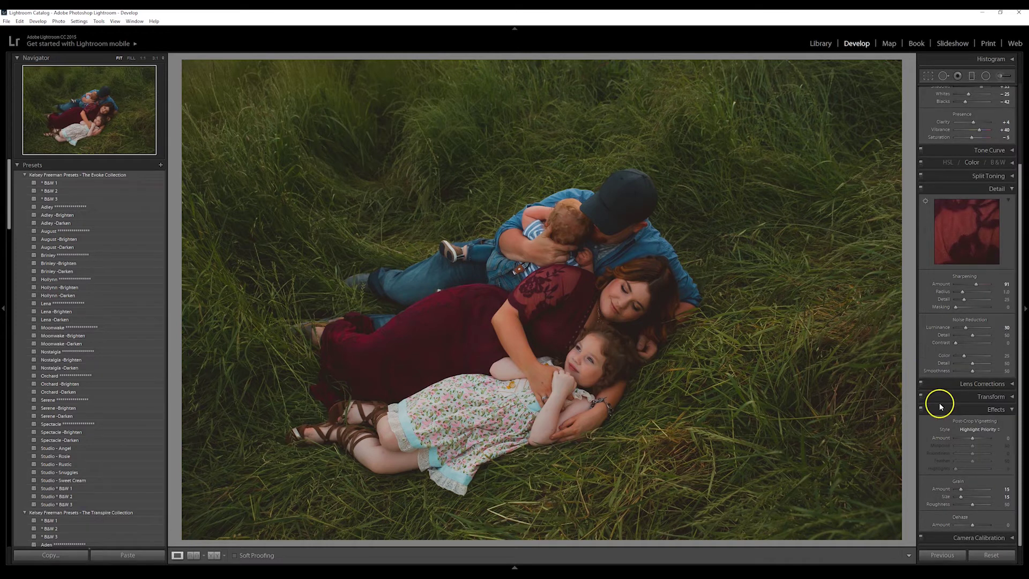
click(996, 490)
key(Return)
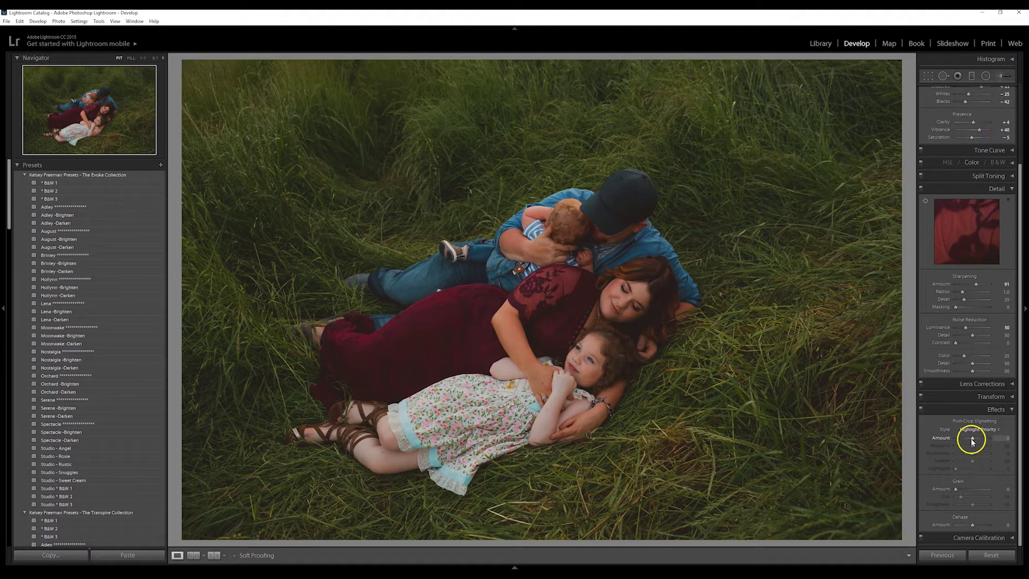
scroll(934, 350, up, 3)
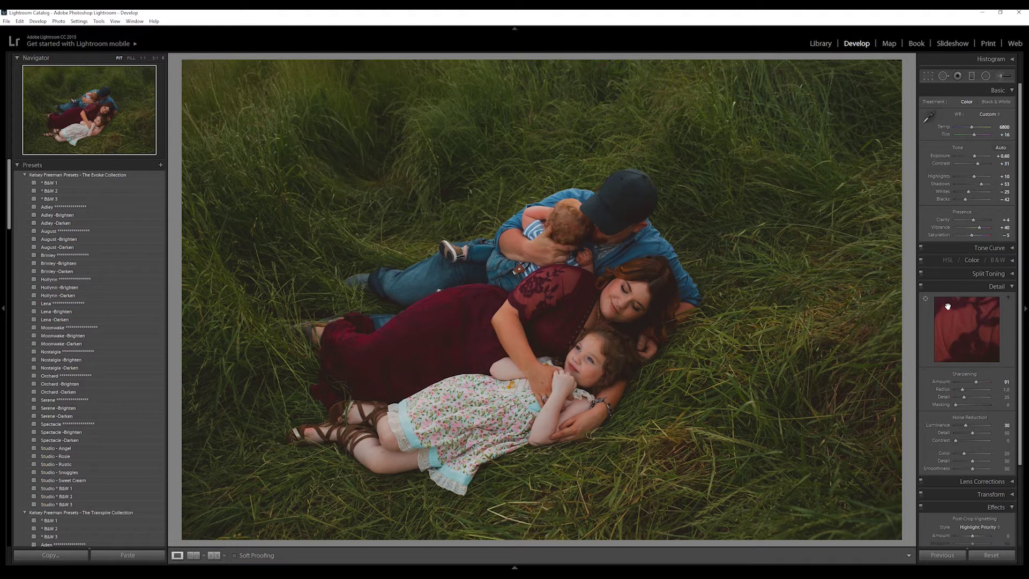
Paint a +0.40 exposure adjustment brush over the woman's and girl's faces.
click(1001, 78)
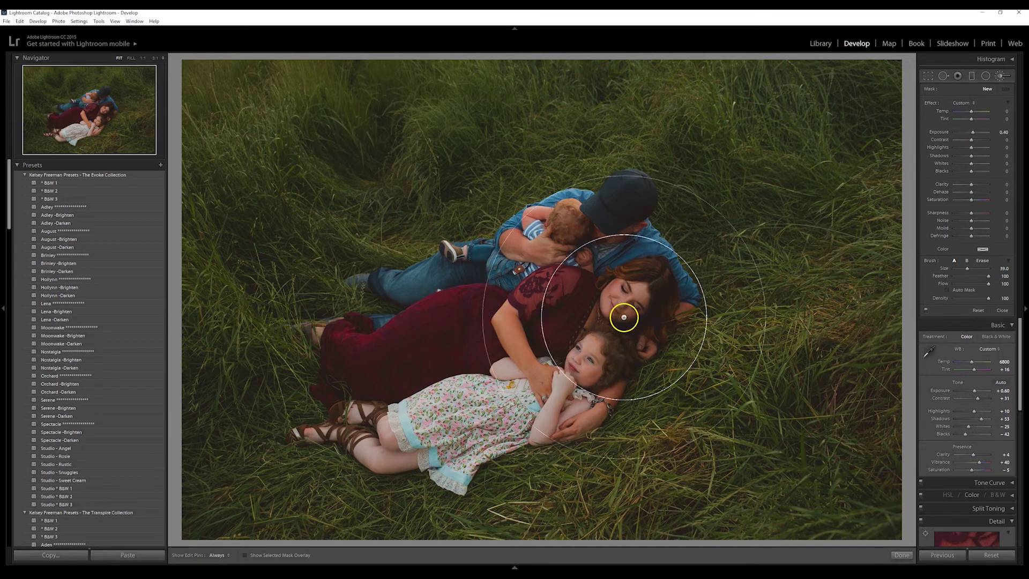
scroll(603, 319, down, 3)
scroll(609, 315, down, 4)
scroll(613, 311, down, 3)
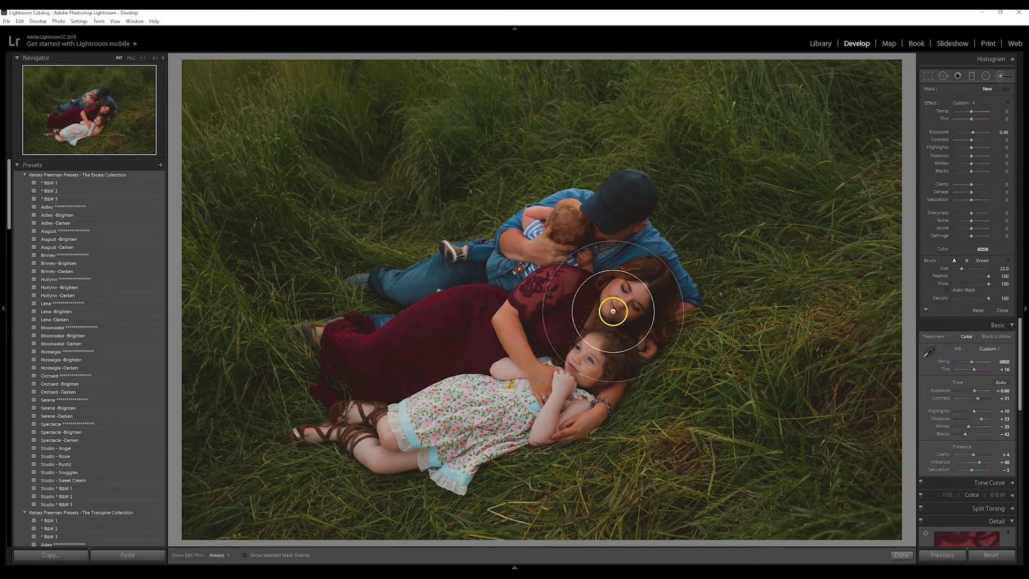
scroll(613, 311, down, 2)
scroll(616, 310, down, 2)
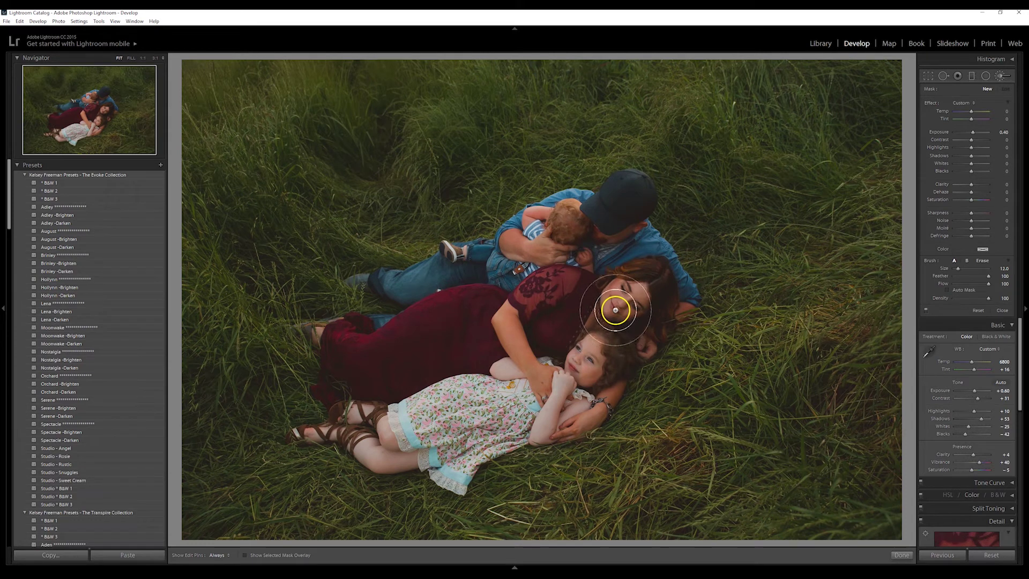
click(620, 308)
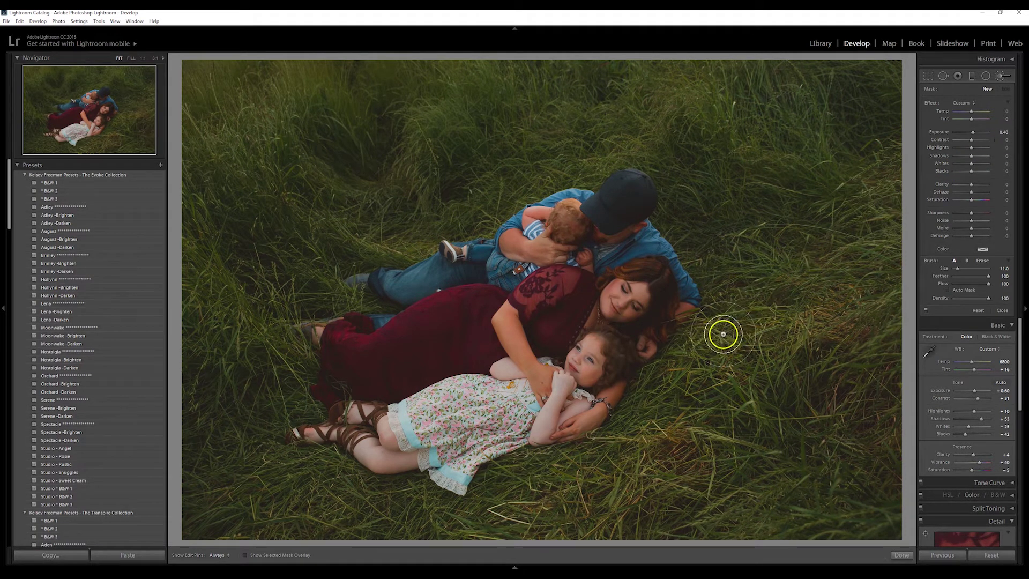
drag(632, 315, 630, 313)
key(h)
click(621, 320)
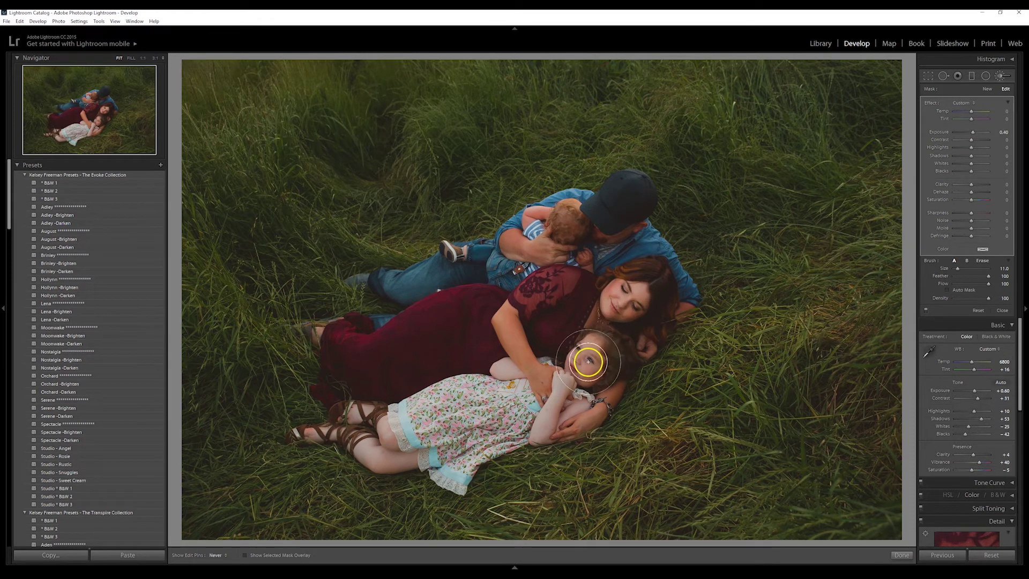
key(k)
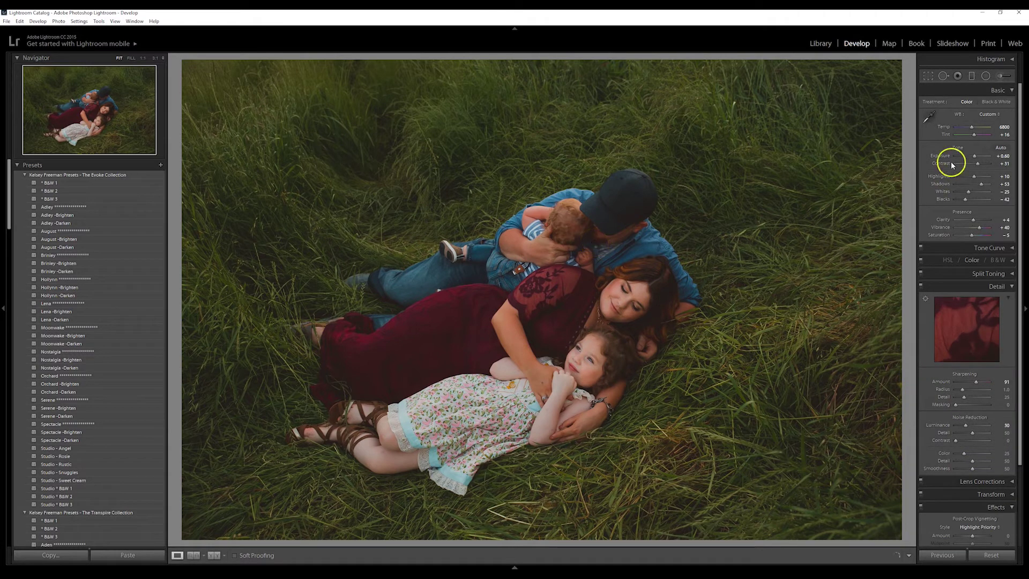
Paint a +0.30 exposure adjustment brush stroke over the woman's dress.
click(999, 76)
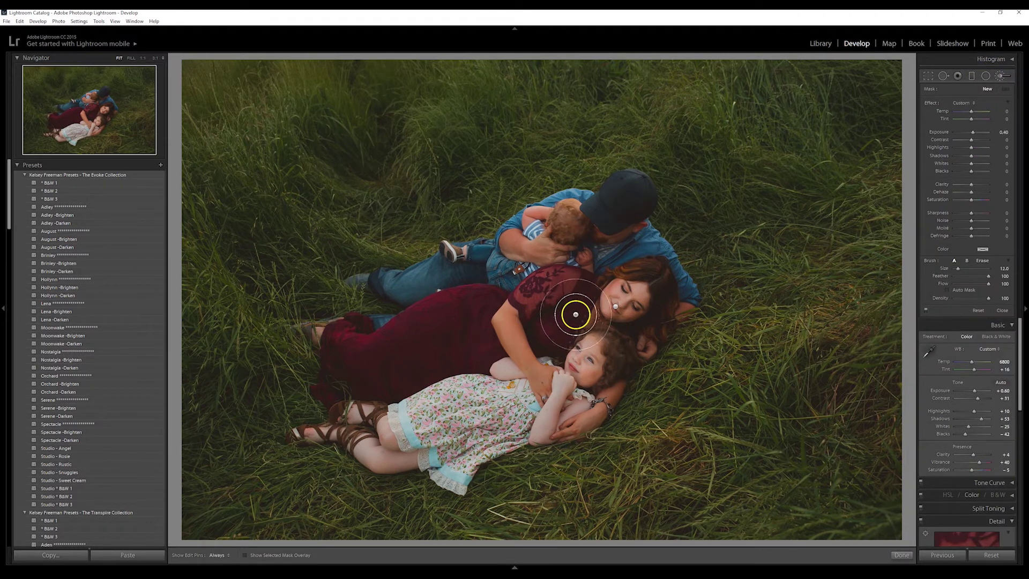
scroll(567, 295, up, 2)
scroll(567, 295, up, 2)
scroll(566, 296, up, 2)
scroll(567, 295, up, 2)
scroll(566, 295, up, 1)
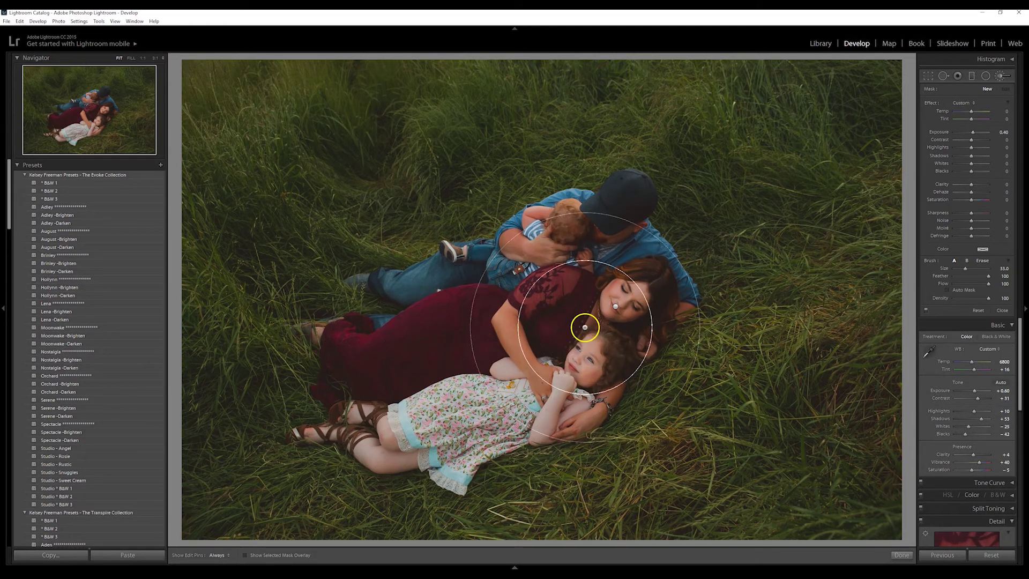
drag(1021, 131, 1003, 135)
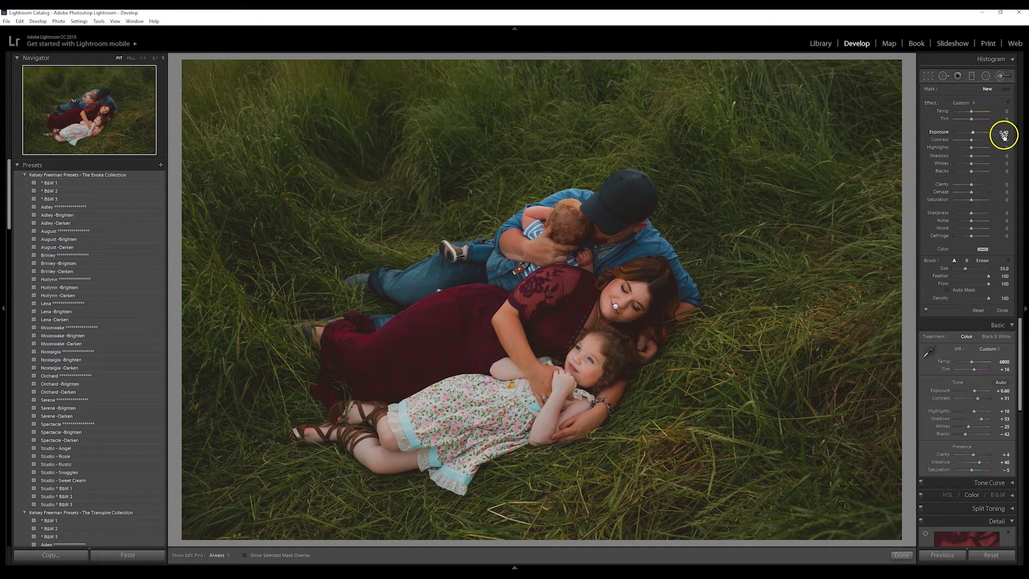
key(h)
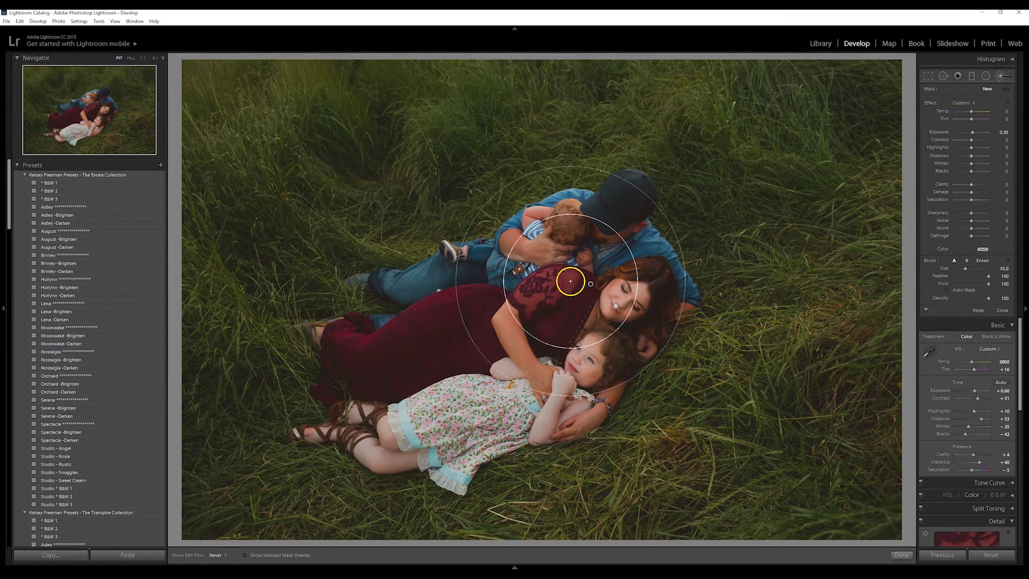
mouse_move(584, 265)
mouse_down()
mouse_move(409, 355)
mouse_move(448, 363)
mouse_move(603, 283)
mouse_move(586, 309)
mouse_up()
key(h)
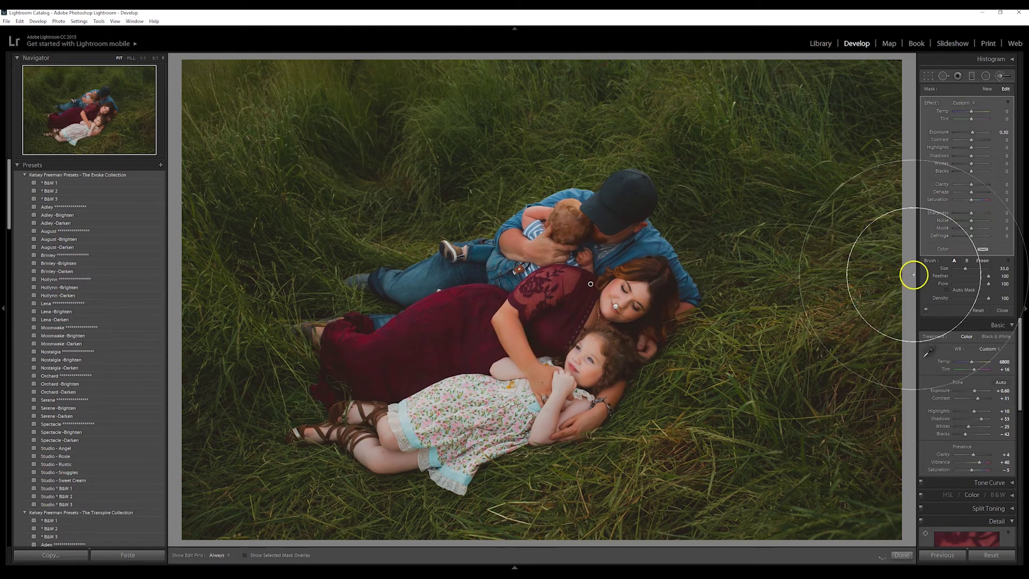
key(k)
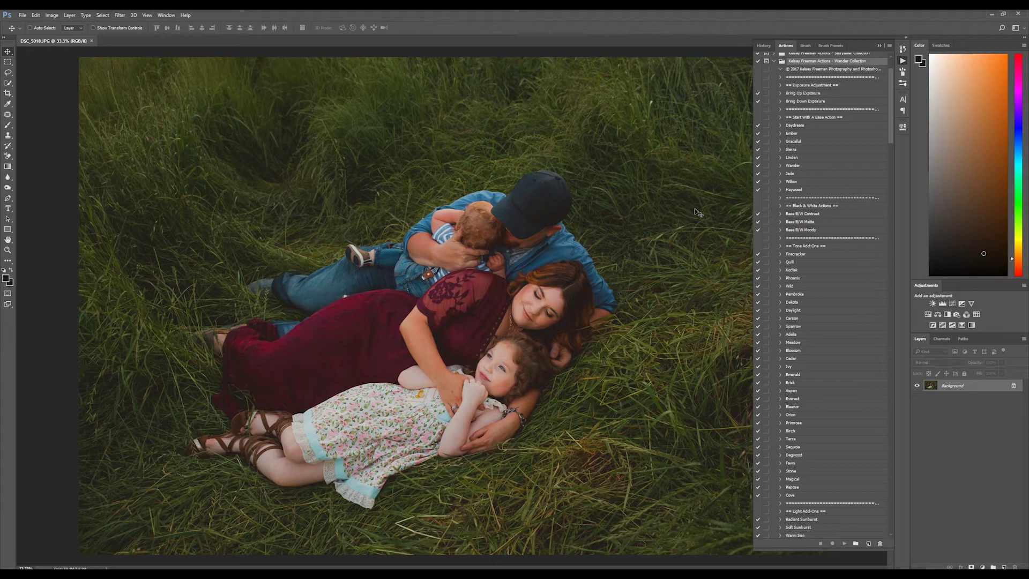
Open the edited portrait in Photoshop and zoom in on it.
click(583, 301)
scroll(467, 426, up, 2)
scroll(461, 467, up, 1)
scroll(461, 466, up, 1)
scroll(462, 428, up, 1)
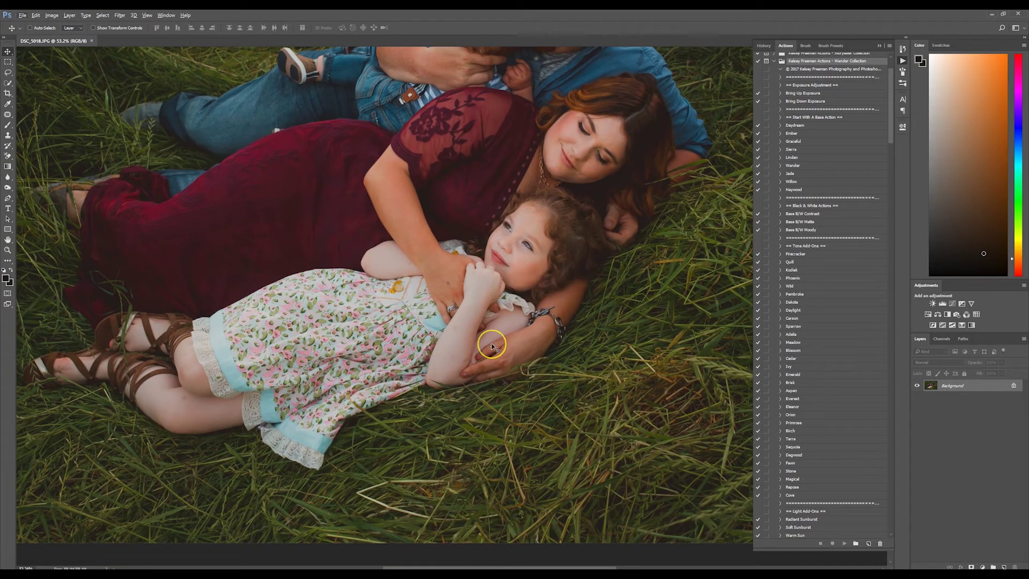
Duplicate the Background into Layer 1 and keep Layer 1 selected.
click(360, 319)
key(ctrl+j)
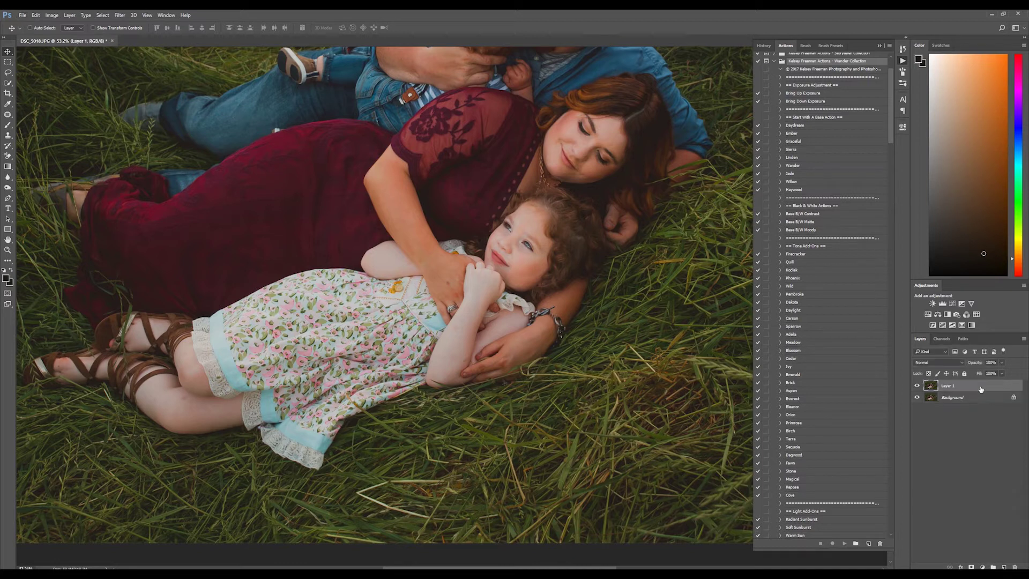
right_click(976, 396)
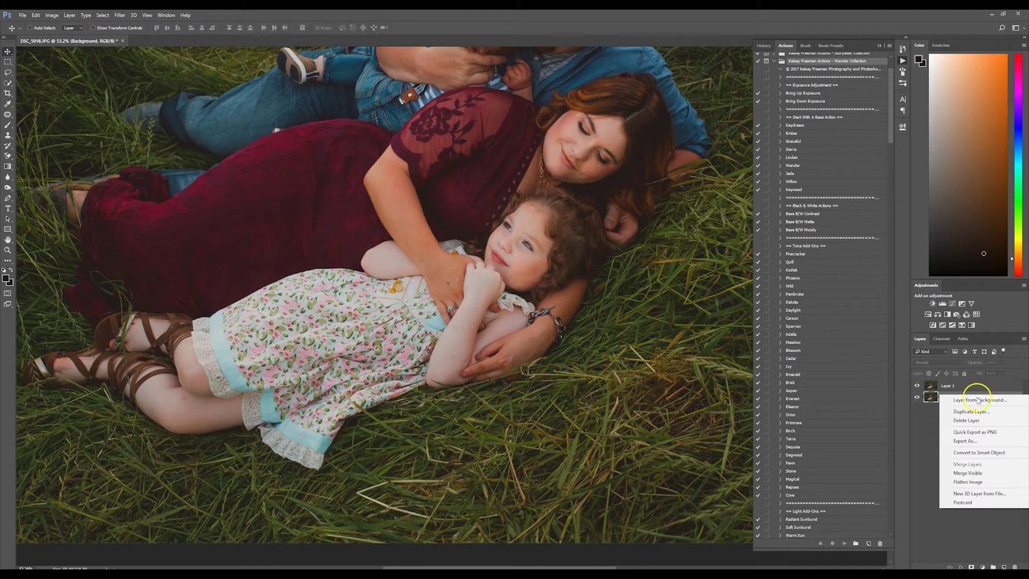
click(897, 443)
click(978, 386)
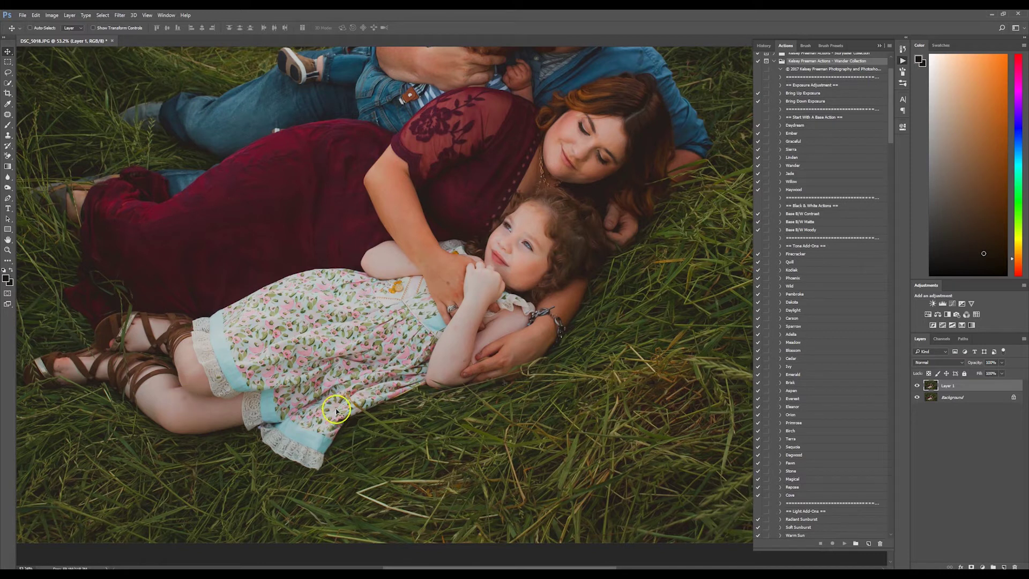
Heal blemishes on the girl's leg with a smaller Spot Healing Brush.
click(7, 114)
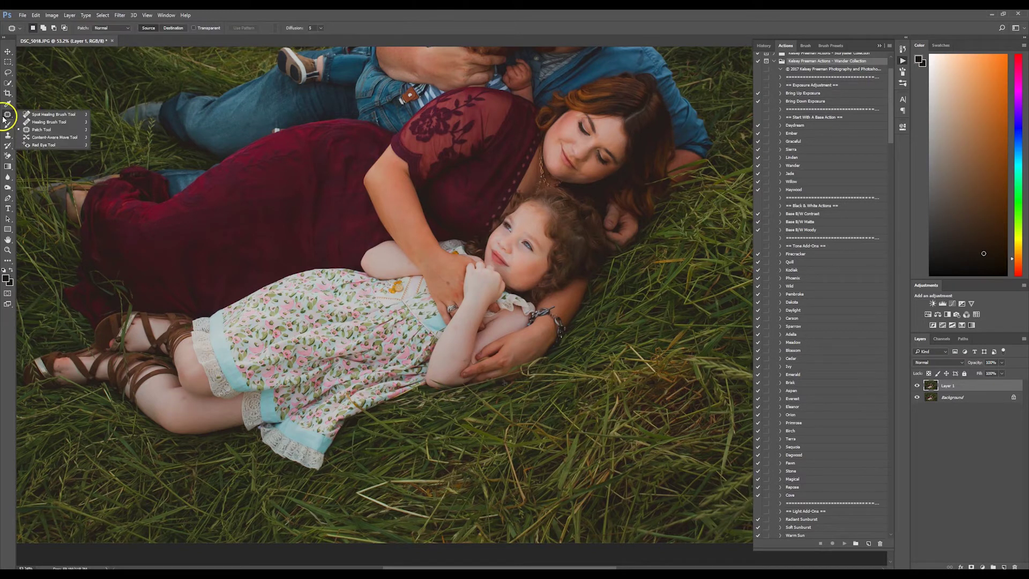
click(51, 114)
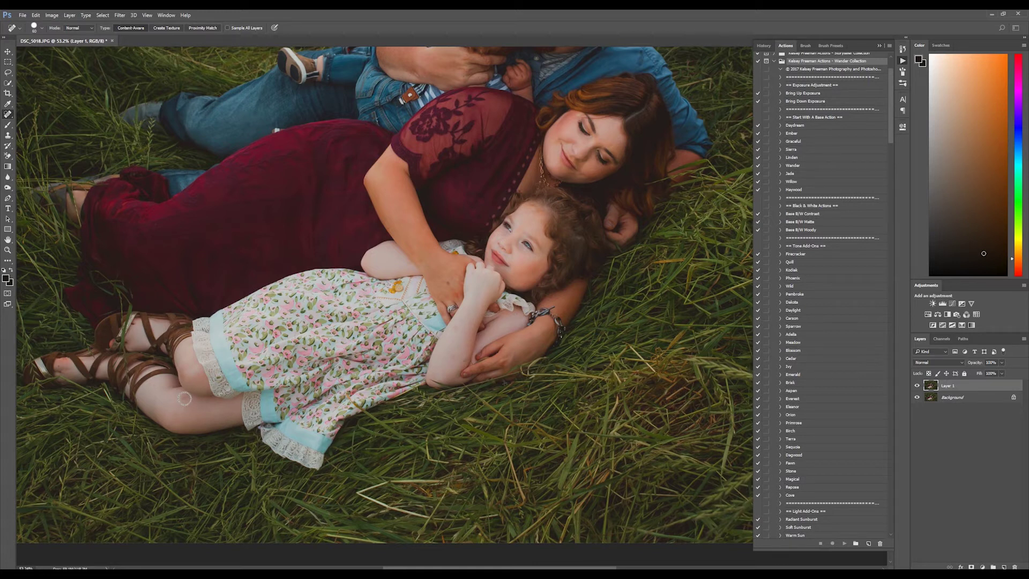
click(41, 27)
click(200, 227)
click(181, 402)
key(bracketleft)
drag(188, 397, 184, 398)
click(391, 446)
drag(184, 395, 188, 399)
Heal small spots on the red dress and along the girl's arm.
scroll(473, 325, up, 1)
scroll(482, 353, up, 1)
scroll(455, 348, up, 1)
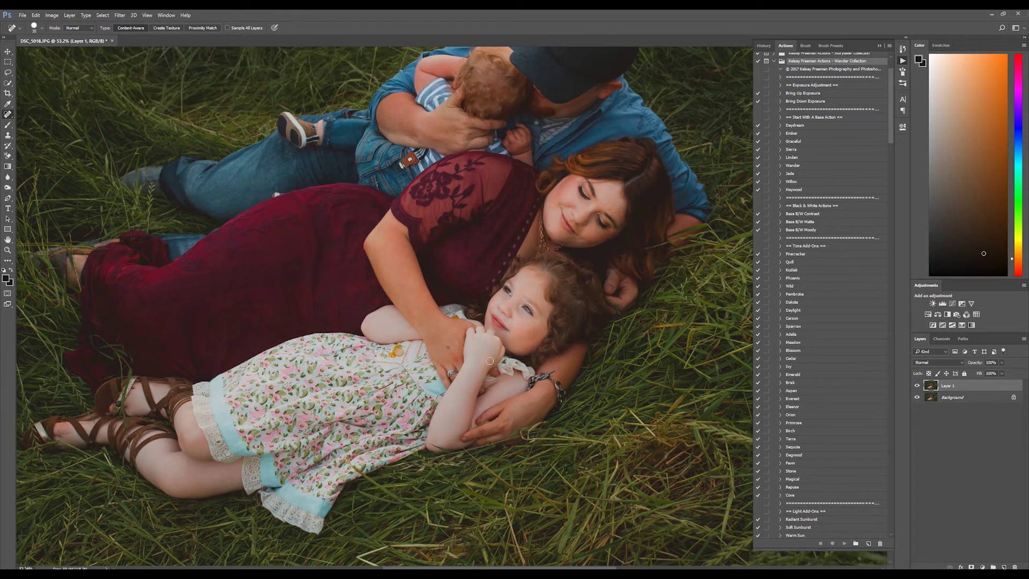
scroll(477, 391, up, 1)
scroll(480, 393, up, 1)
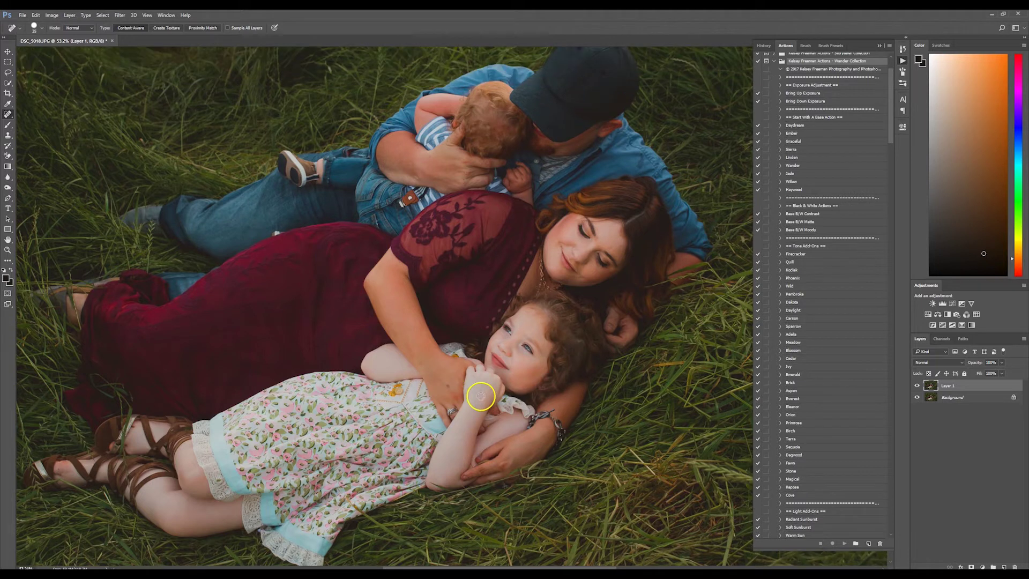
drag(304, 345, 367, 339)
click(227, 299)
scroll(536, 343, down, 2)
drag(487, 403, 449, 422)
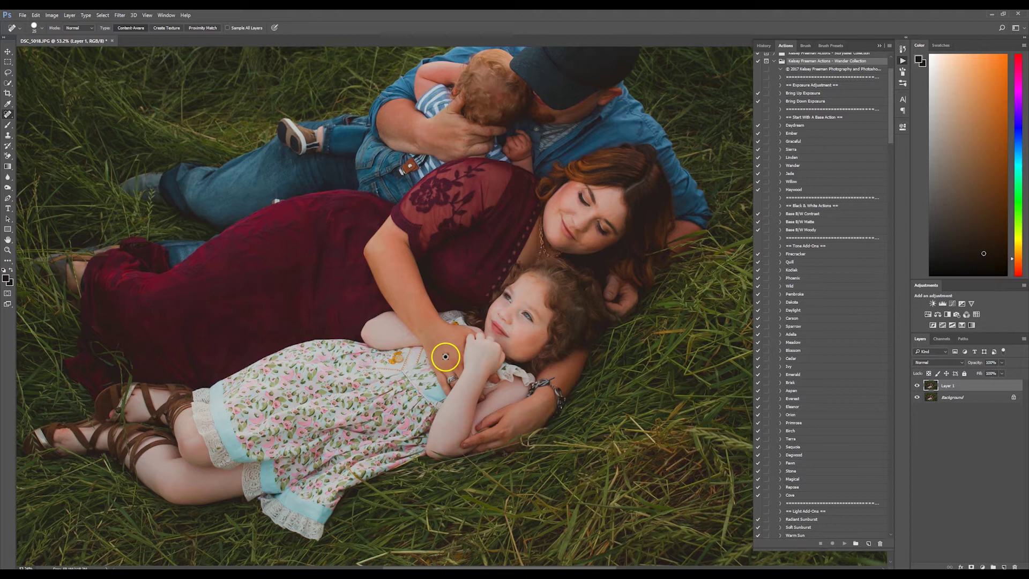
Flatten all layers into a single Background layer.
click(7, 50)
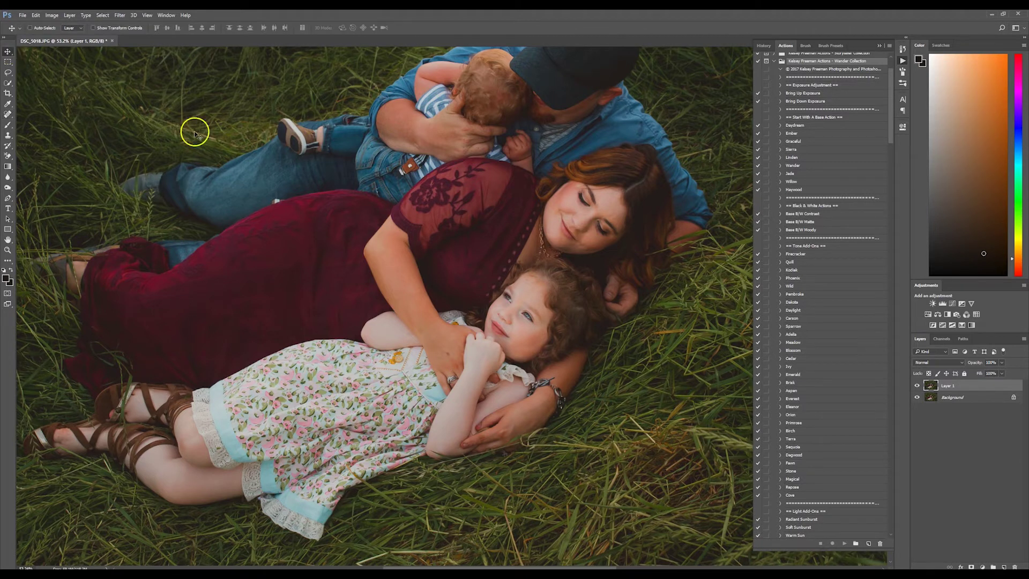
right_click(979, 397)
click(961, 484)
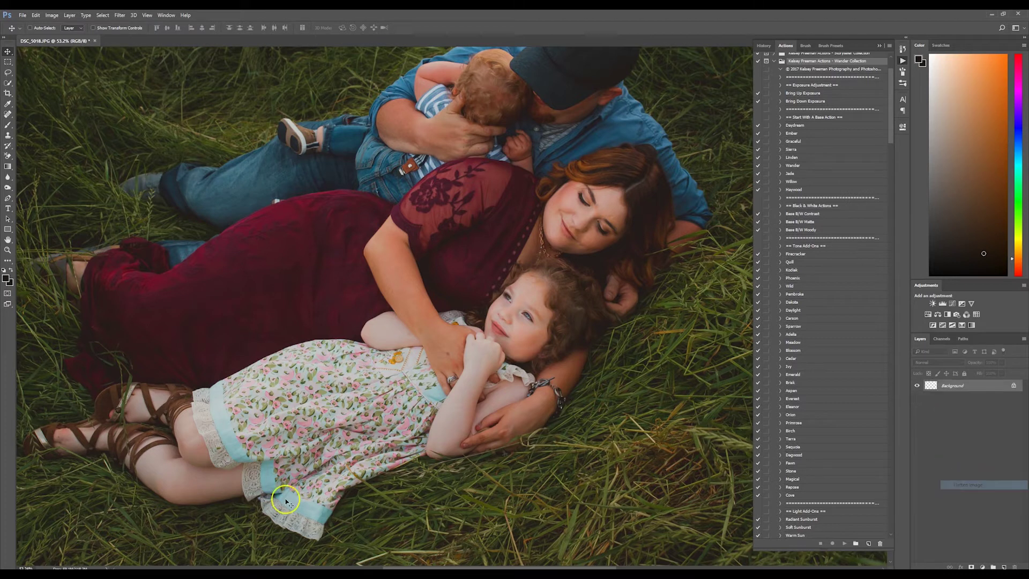
scroll(620, 461, up, 1)
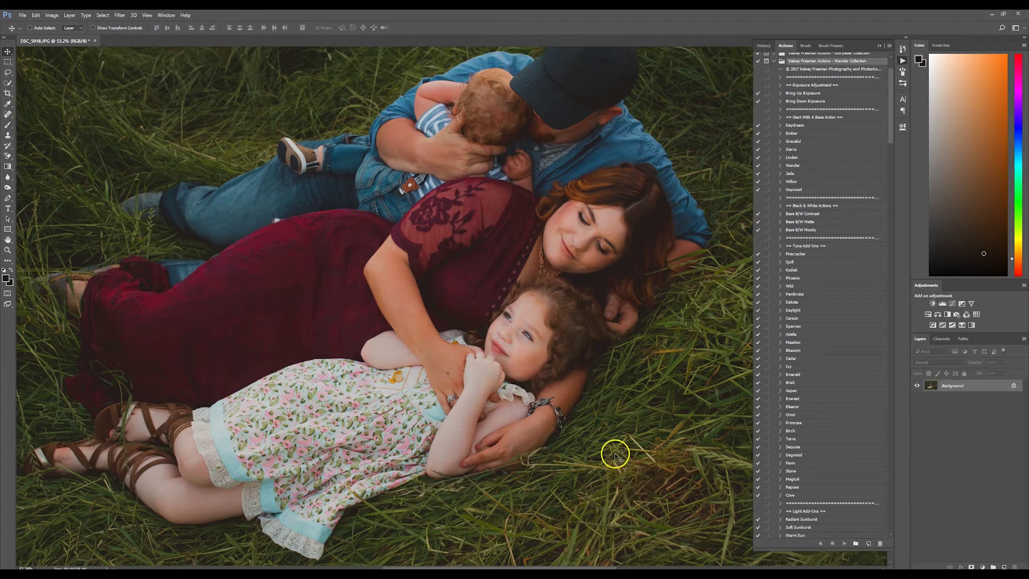
Run the Smooth Skin action from Facial Retouching, continuing past its message.
drag(889, 111, 902, 287)
click(824, 197)
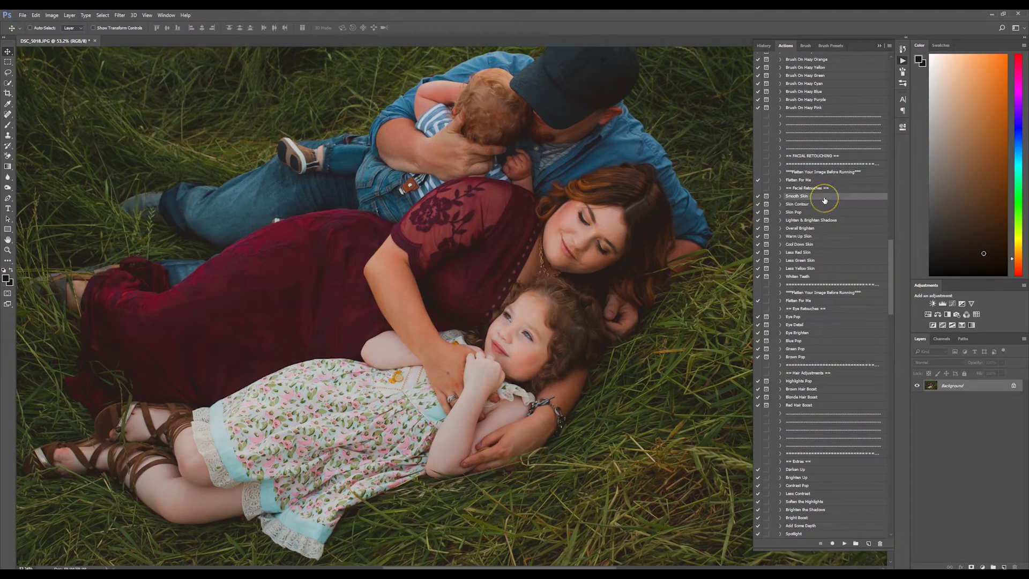
click(864, 156)
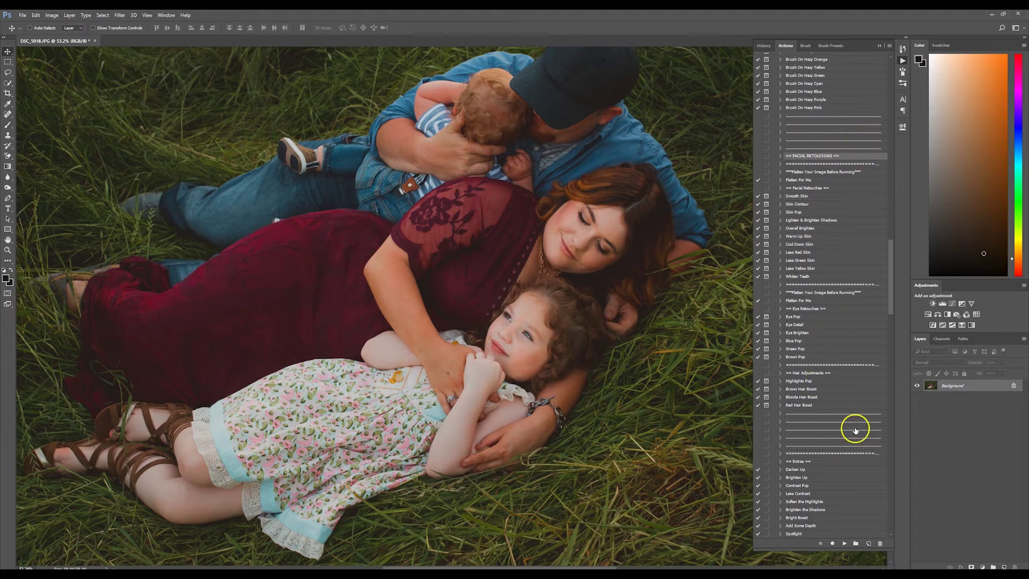
click(813, 196)
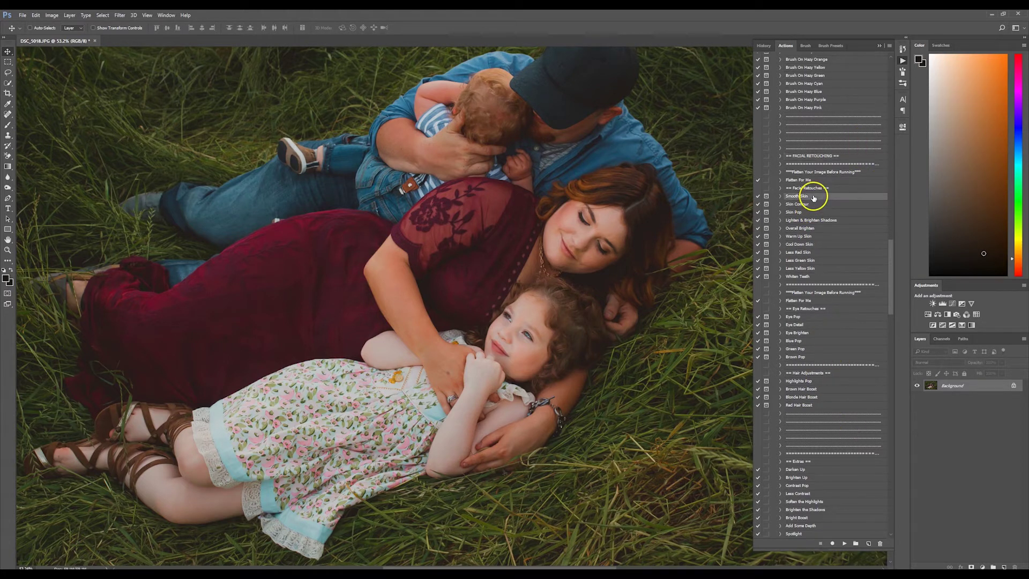
click(844, 543)
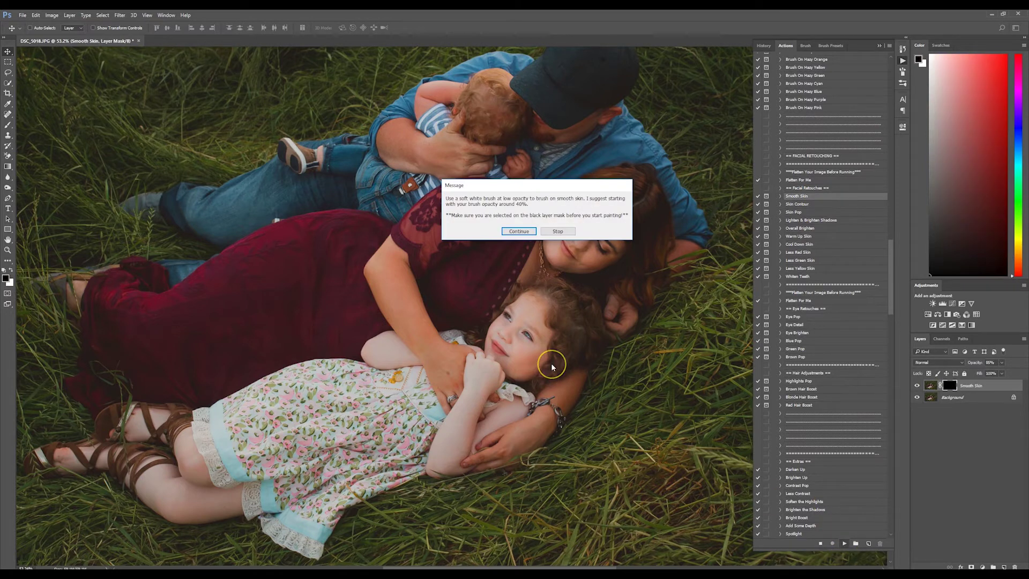
drag(536, 351, 516, 356)
click(518, 231)
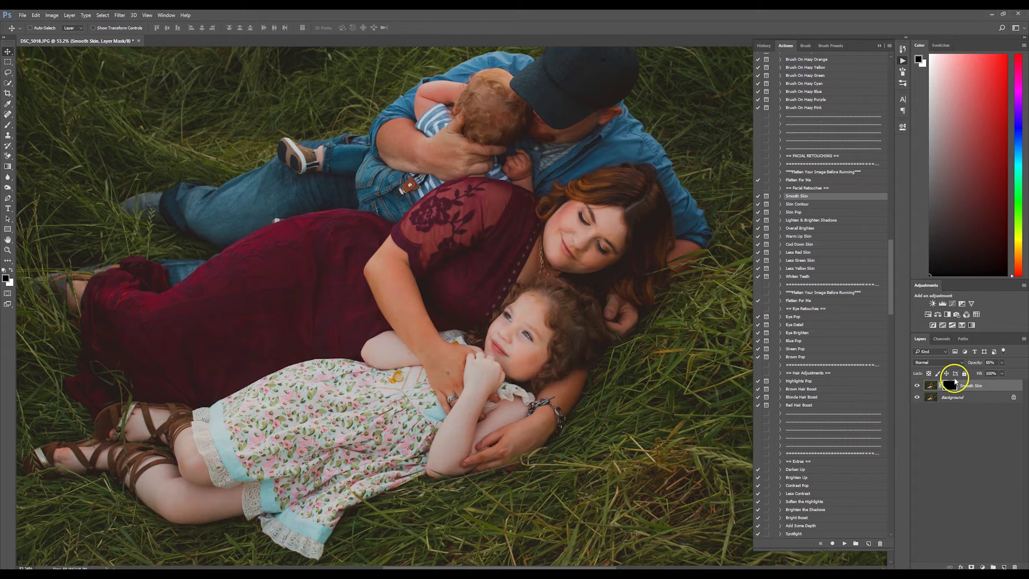
Set up a smaller Brush painting white for the Smooth Skin mask.
click(8, 126)
key(bracketleft)
key(bracketleft)
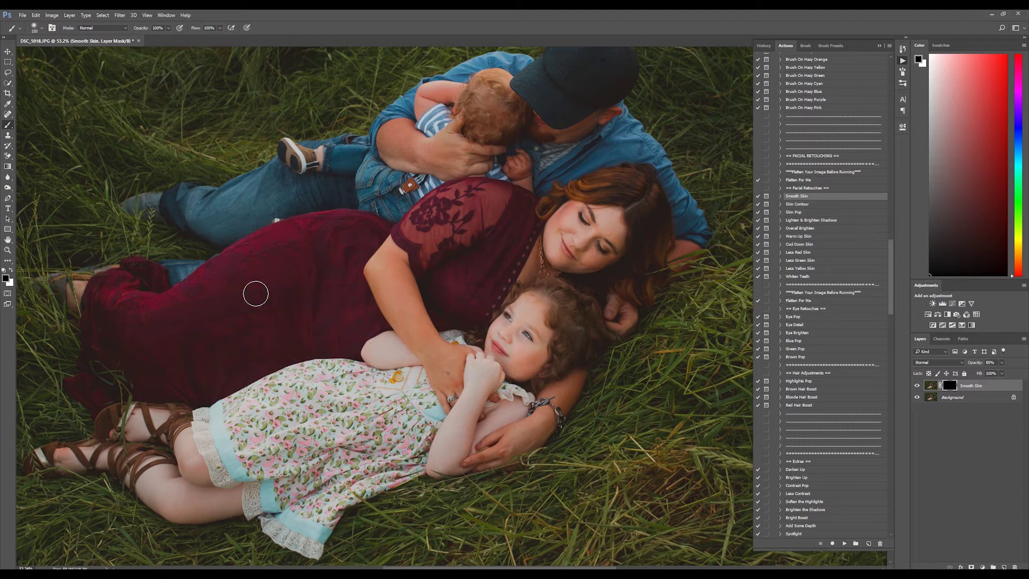
click(10, 270)
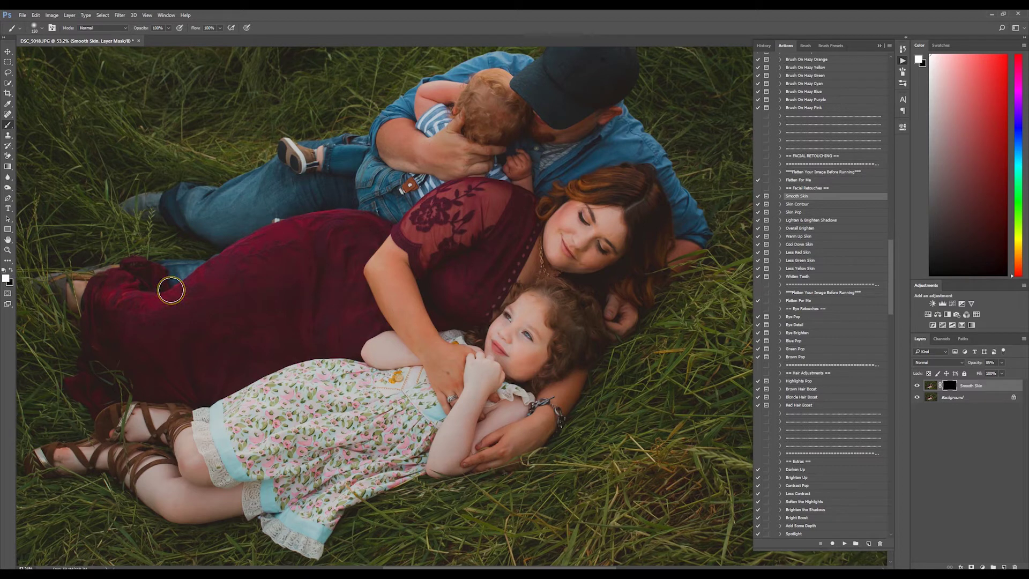
Set brush opacity to about 50% and paint smoothing over the woman's arm.
click(168, 28)
drag(166, 38, 150, 39)
mouse_move(271, 194)
mouse_down()
mouse_move(378, 272)
mouse_move(390, 294)
mouse_move(391, 266)
mouse_move(416, 319)
mouse_move(395, 310)
mouse_move(452, 360)
mouse_move(443, 372)
mouse_move(427, 360)
mouse_move(489, 406)
mouse_move(482, 396)
mouse_up()
Paint smoothing over the woman's cheek with a smaller brush.
key(bracketleft)
key(bracketleft)
mouse_move(620, 266)
mouse_down()
mouse_move(595, 229)
mouse_move(615, 239)
mouse_move(604, 212)
mouse_move(619, 237)
mouse_move(611, 235)
mouse_up()
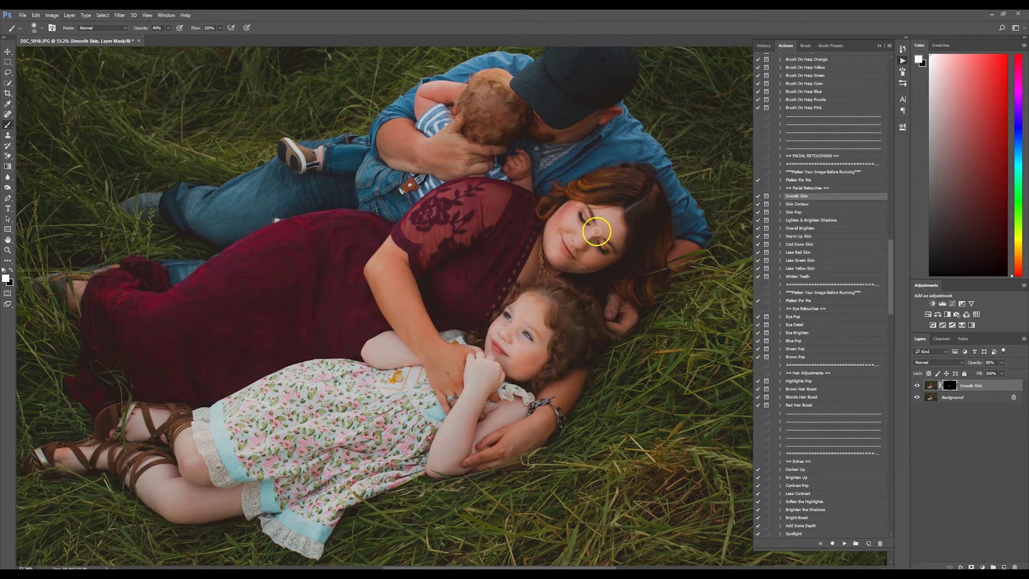
mouse_move(582, 239)
mouse_down()
mouse_move(568, 207)
mouse_move(569, 228)
mouse_move(563, 211)
mouse_move(556, 239)
mouse_move(545, 234)
mouse_move(565, 264)
mouse_move(599, 259)
mouse_move(592, 243)
mouse_move(596, 260)
mouse_move(613, 255)
mouse_move(597, 267)
mouse_move(581, 260)
mouse_up()
key(bracketright)
key(bracketright)
key(bracketright)
key(bracketright)
Paint skin smoothing along the girl's arm and over her leg.
drag(528, 440, 482, 416)
key(bracketright)
key(bracketright)
mouse_move(462, 410)
mouse_down()
mouse_move(452, 451)
mouse_move(438, 452)
mouse_move(479, 374)
mouse_move(459, 413)
mouse_move(480, 432)
mouse_move(516, 409)
mouse_move(501, 411)
mouse_move(548, 412)
mouse_move(443, 466)
mouse_move(437, 459)
mouse_move(500, 417)
mouse_move(393, 343)
mouse_move(373, 346)
mouse_move(380, 358)
mouse_move(395, 344)
mouse_move(410, 358)
mouse_move(390, 356)
mouse_move(459, 367)
mouse_move(170, 496)
mouse_up()
key(bracketleft)
key(bracketleft)
key(bracketleft)
key(bracketright)
mouse_move(169, 496)
mouse_down()
mouse_move(148, 487)
mouse_move(182, 510)
mouse_move(229, 501)
mouse_move(192, 500)
mouse_move(202, 497)
mouse_move(162, 484)
mouse_move(185, 492)
mouse_move(195, 469)
mouse_move(184, 445)
mouse_move(198, 468)
mouse_up()
Smooth the girl's cheek and forehead with a smaller brush, zoomed in.
key(bracketleft)
mouse_move(494, 393)
mouse_down()
mouse_move(517, 345)
mouse_move(576, 370)
mouse_move(576, 330)
mouse_move(515, 341)
mouse_move(526, 353)
mouse_move(516, 385)
mouse_move(489, 368)
mouse_move(516, 384)
mouse_move(471, 349)
mouse_move(489, 321)
mouse_up()
scroll(577, 331, up, 1)
key(bracketleft)
key(bracketleft)
key(bracketleft)
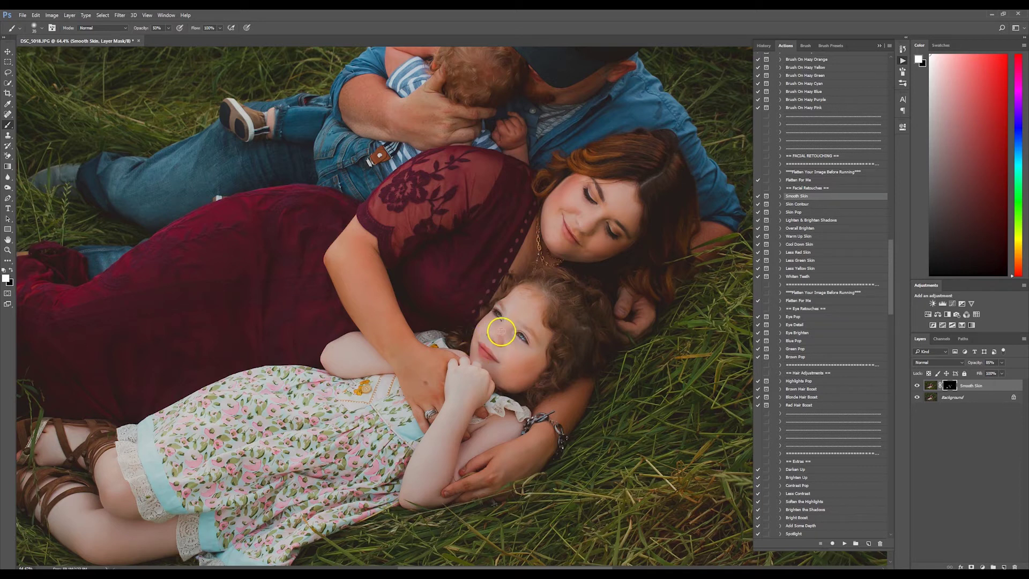
mouse_move(513, 319)
mouse_down()
mouse_move(526, 305)
mouse_move(542, 333)
mouse_move(532, 314)
mouse_up()
Select the Background layer with the Move tool and run the Flatten For Me action.
scroll(543, 306, down, 2)
scroll(540, 307, down, 2)
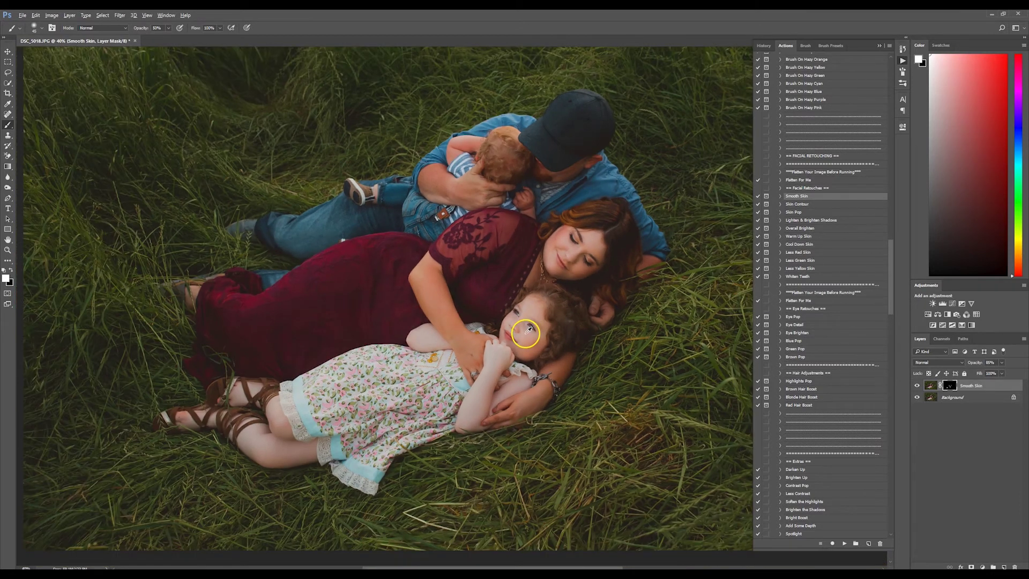
scroll(530, 330, down, 1)
scroll(602, 338, down, 1)
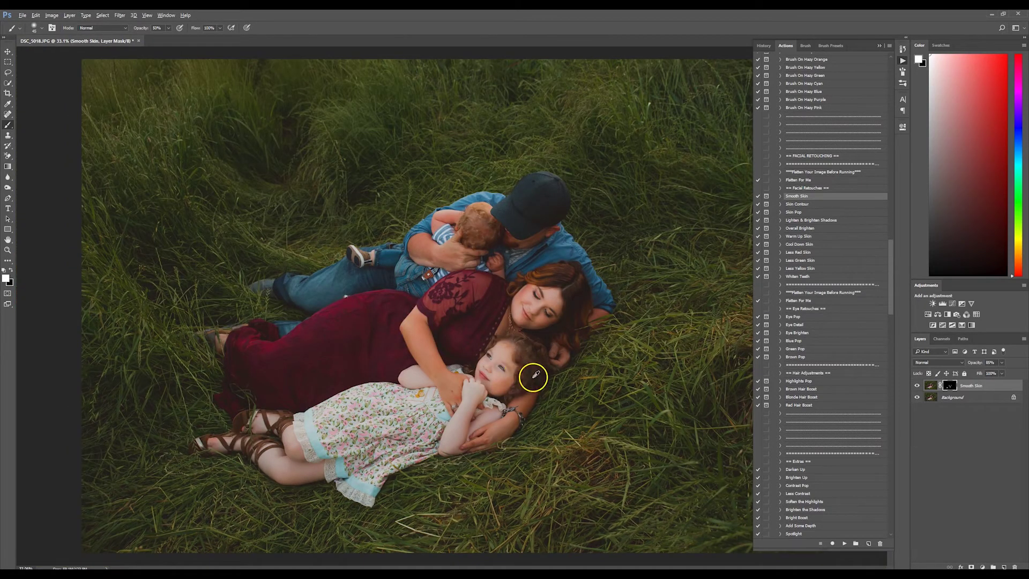
scroll(534, 372, down, 1)
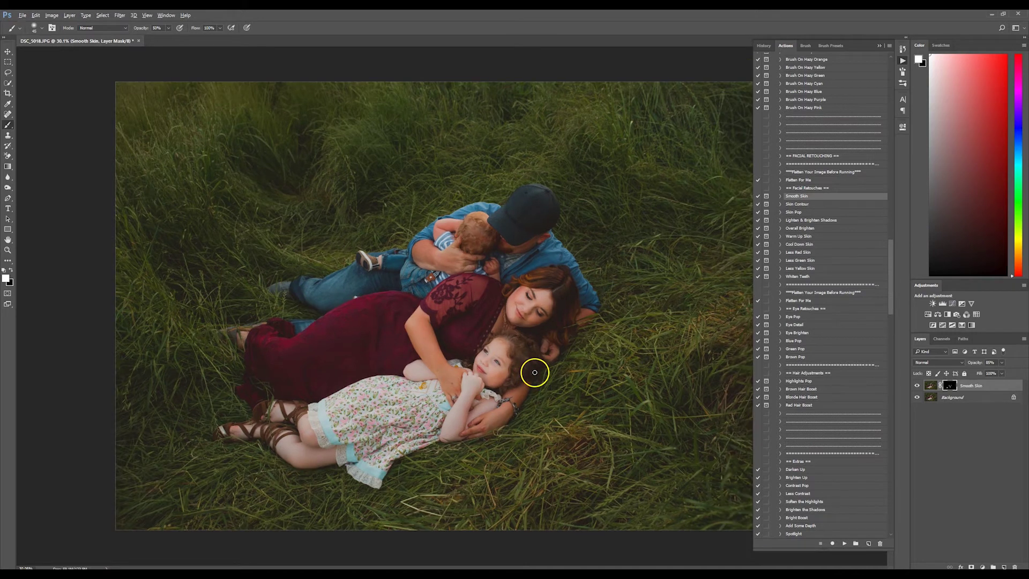
scroll(535, 372, up, 1)
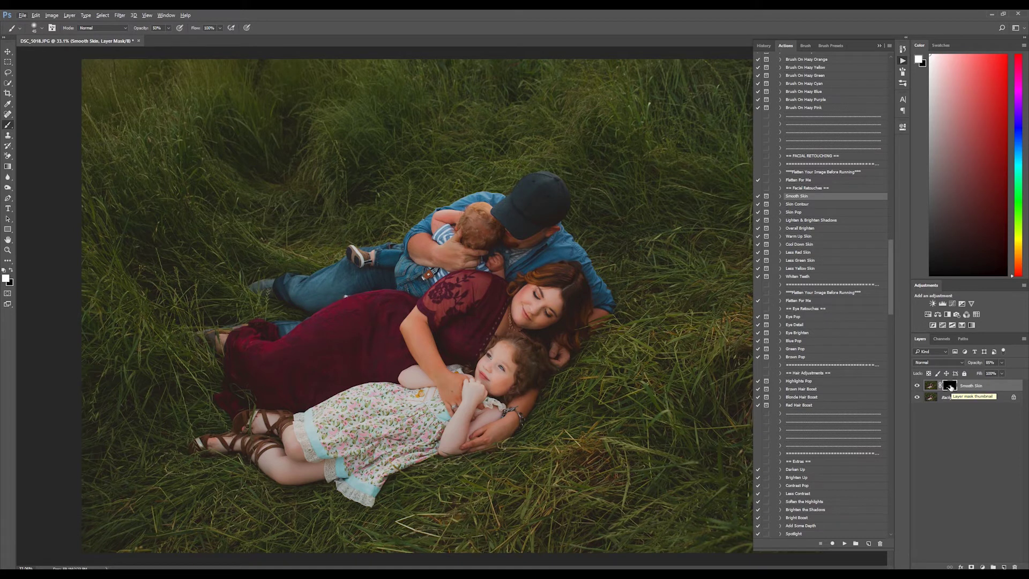
click(8, 51)
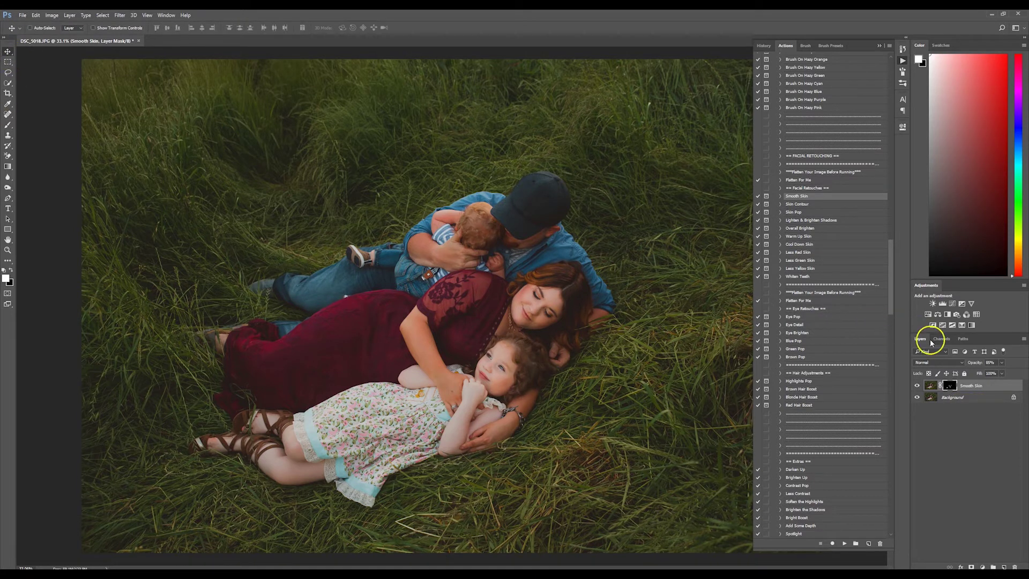
click(943, 396)
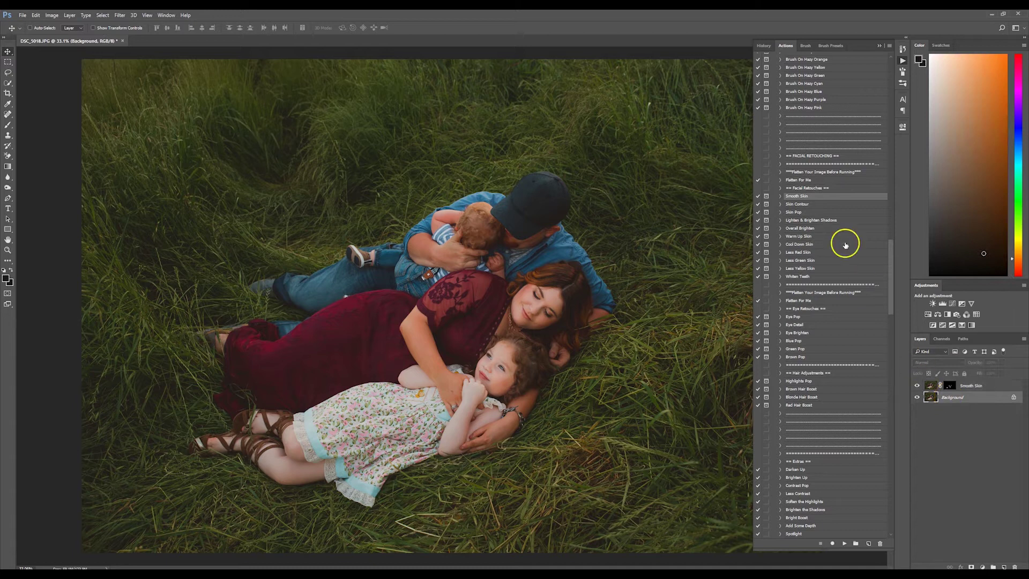
click(804, 180)
click(845, 543)
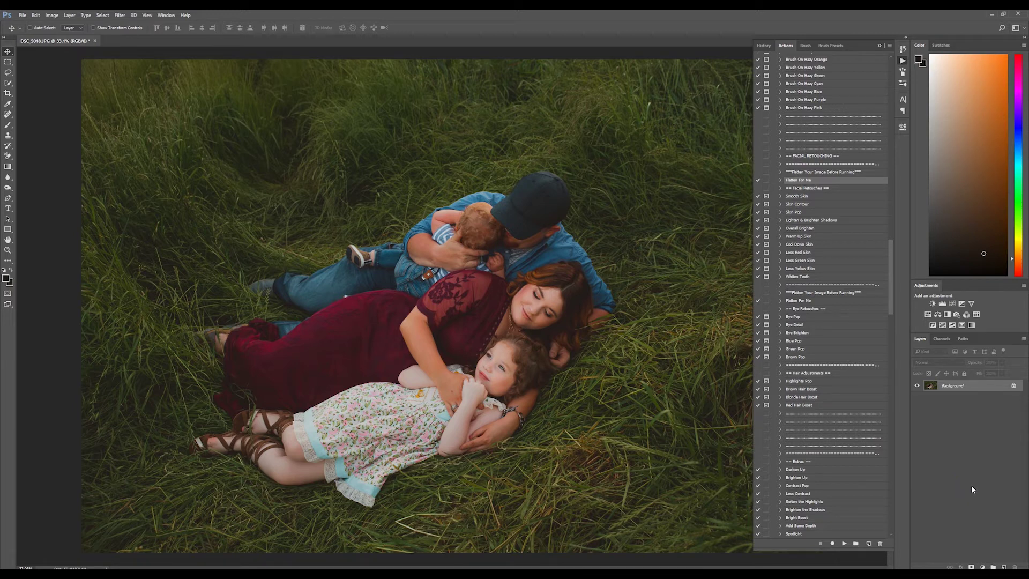
Run the Eye Detail action and dismiss its message.
click(935, 446)
click(801, 324)
click(842, 542)
key(Return)
Brush eye detail into the girl's and the woman's eyes on the mask.
click(8, 125)
scroll(419, 292, up, 1)
scroll(426, 294, up, 1)
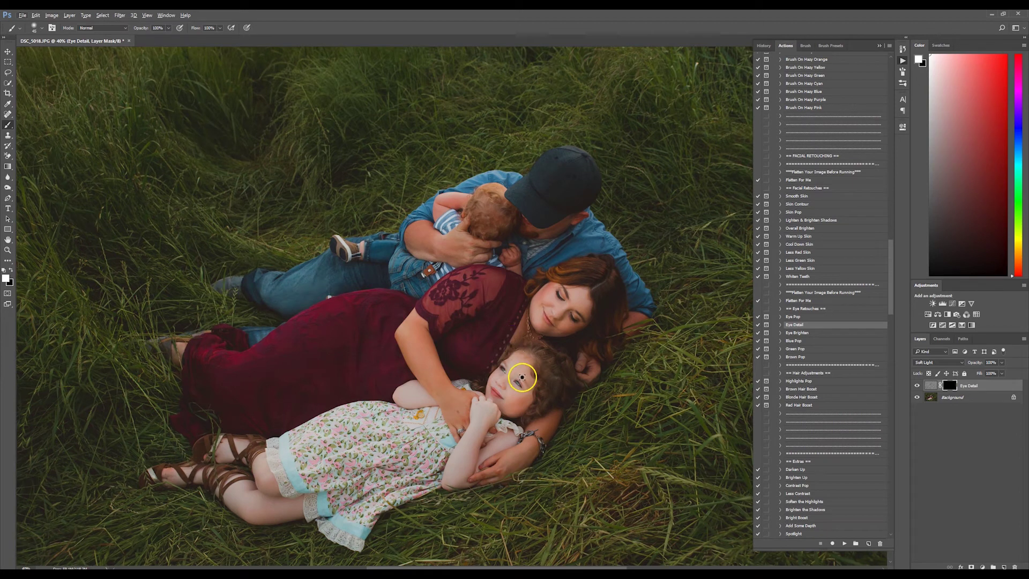
mouse_move(521, 377)
mouse_down()
mouse_move(518, 387)
mouse_move(498, 367)
mouse_move(502, 385)
mouse_move(487, 387)
mouse_move(496, 395)
mouse_up()
mouse_move(563, 315)
mouse_down()
mouse_move(583, 319)
mouse_move(566, 291)
mouse_move(558, 317)
mouse_up()
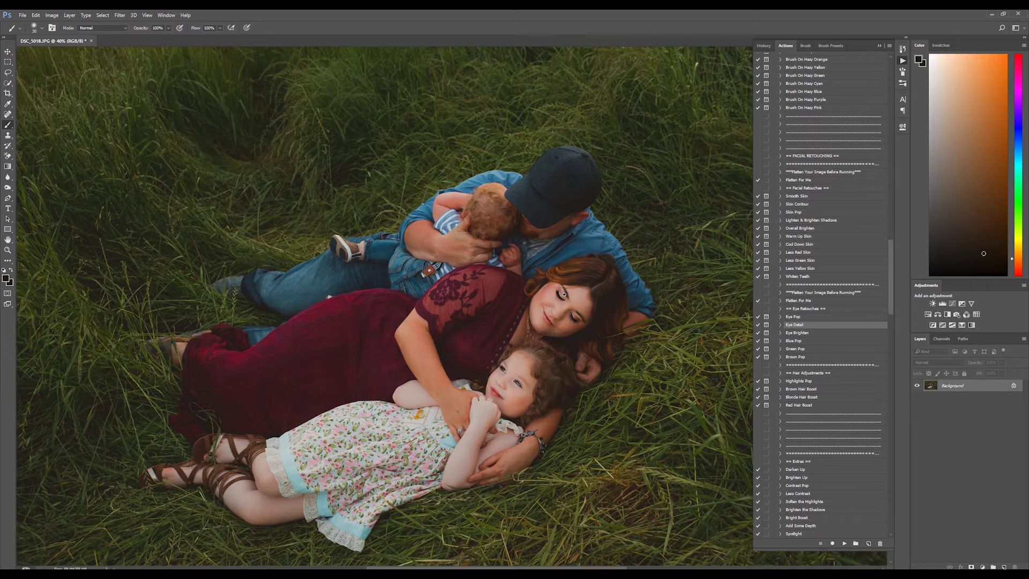
Select the Robin action under Tone Add-Ons in the Arden Collection action set.
scroll(514, 266, down, 5)
scroll(535, 278, up, 2)
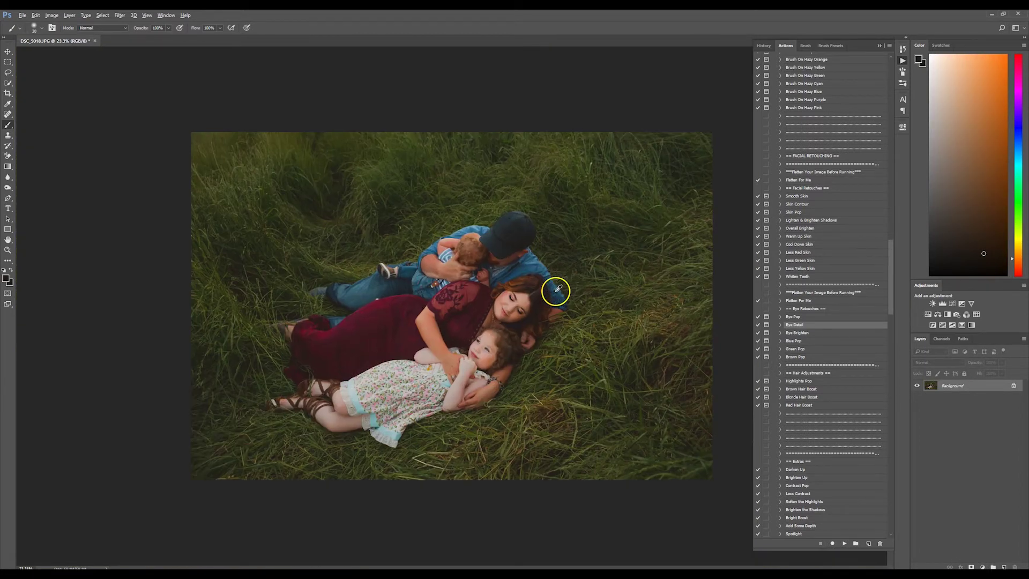
scroll(553, 312, up, 1)
scroll(554, 312, up, 2)
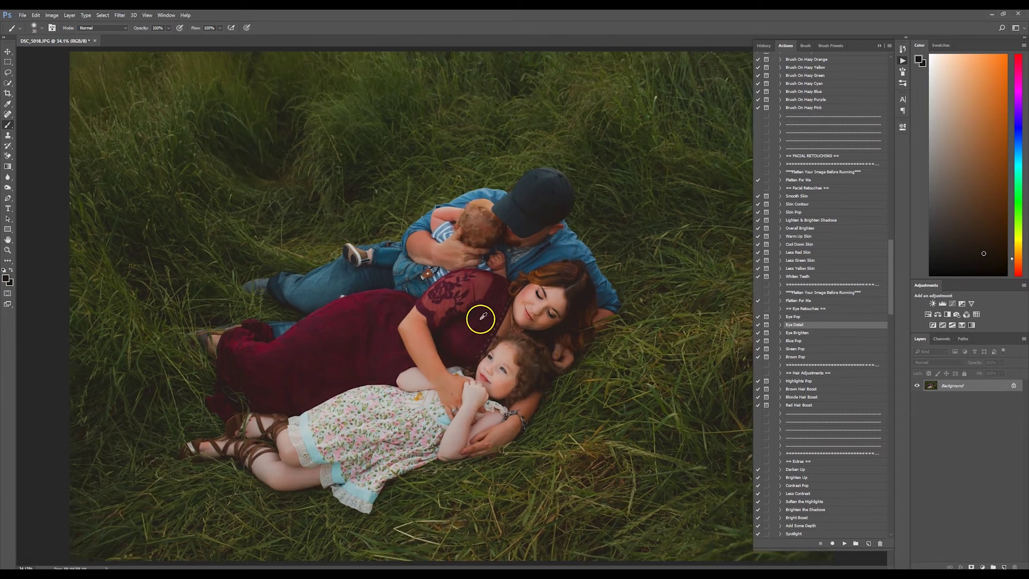
click(8, 52)
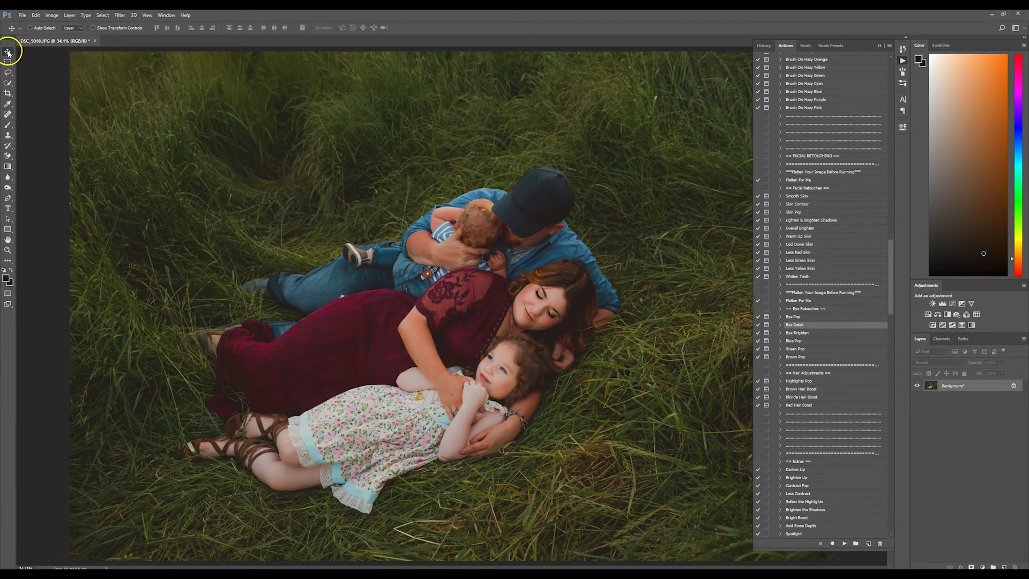
scroll(356, 253, down, 1)
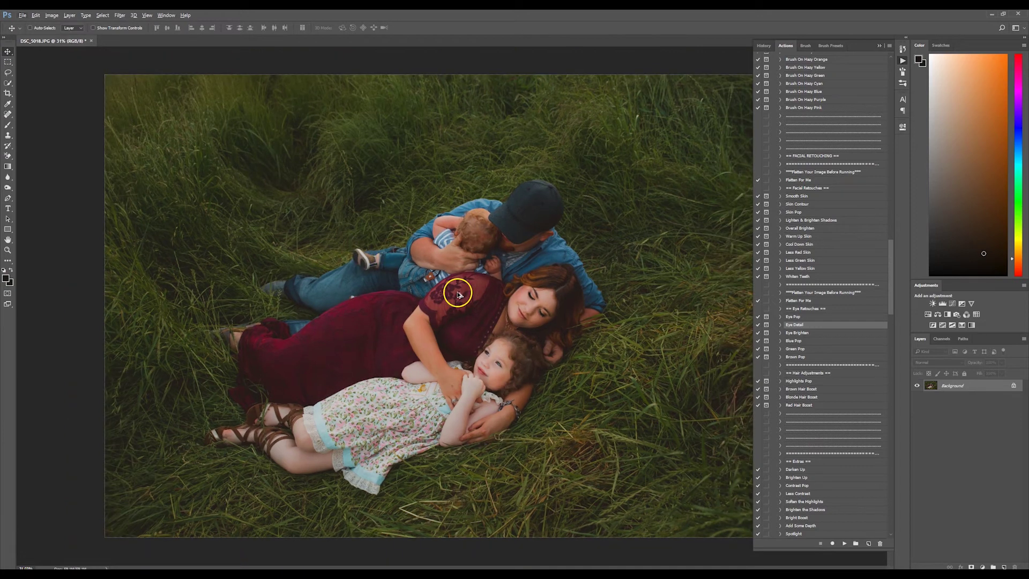
scroll(457, 294, down, 3)
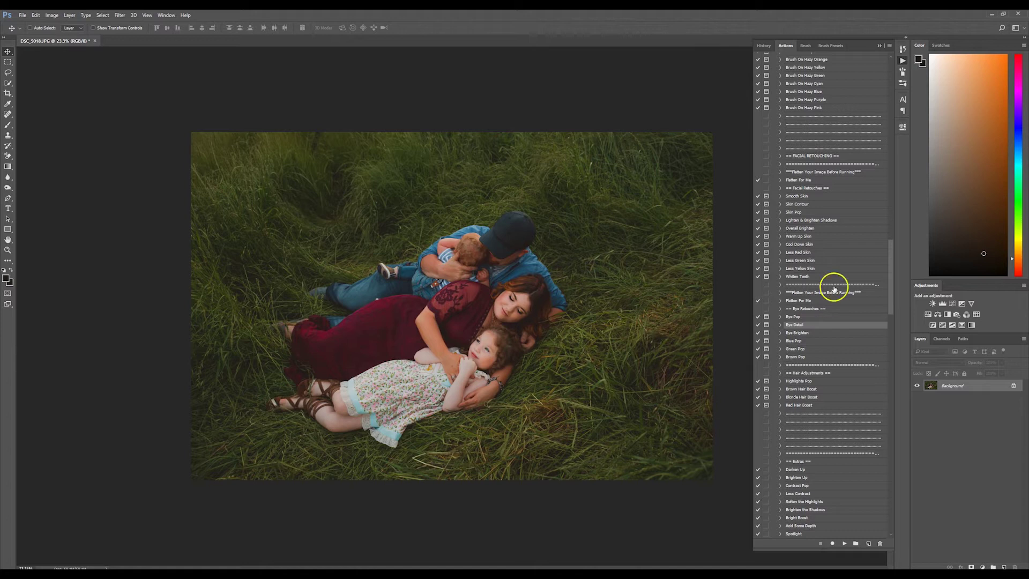
mouse_move(891, 245)
mouse_down()
mouse_move(896, 366)
mouse_move(893, 328)
mouse_up()
click(824, 150)
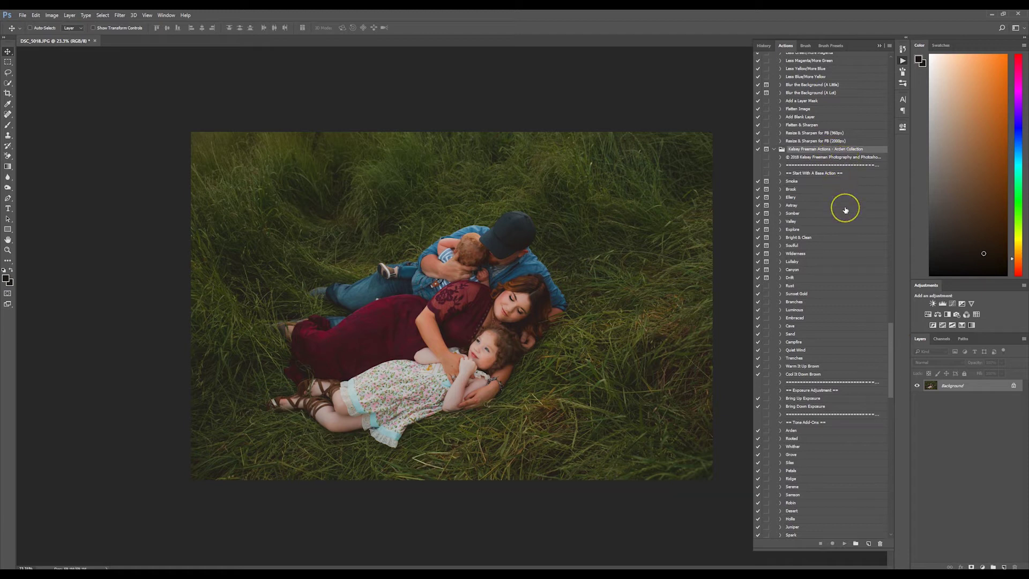
scroll(845, 210, down, 3)
scroll(845, 210, down, 3)
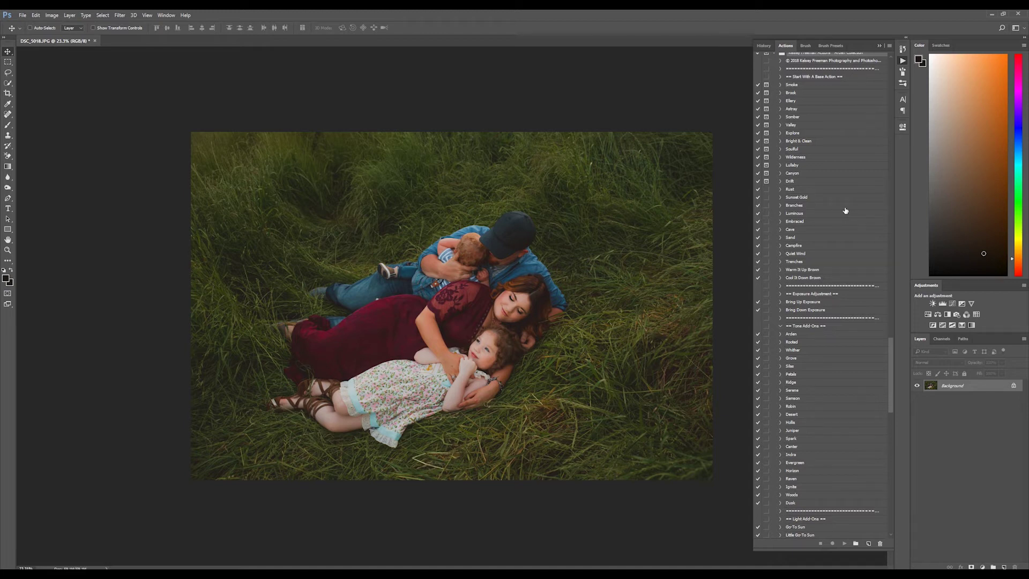
click(802, 406)
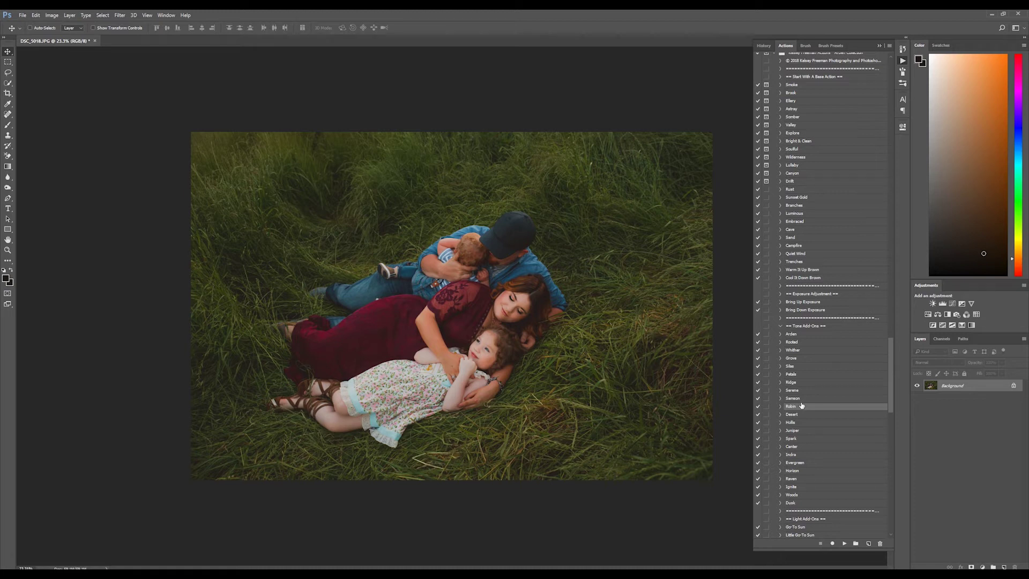
Run the Robin action and set its layer opacity to 20%.
click(844, 543)
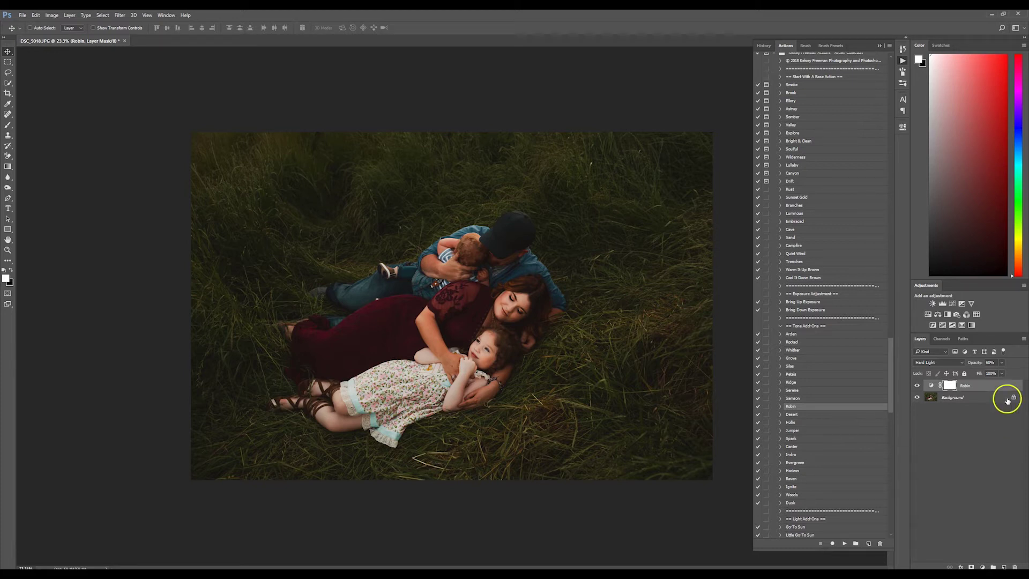
drag(987, 364, 962, 363)
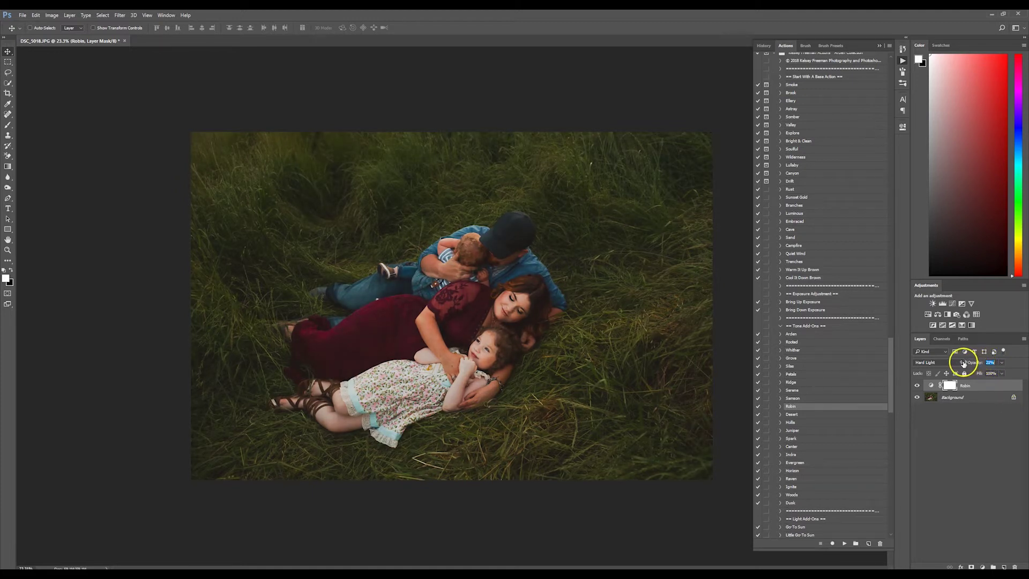
click(975, 389)
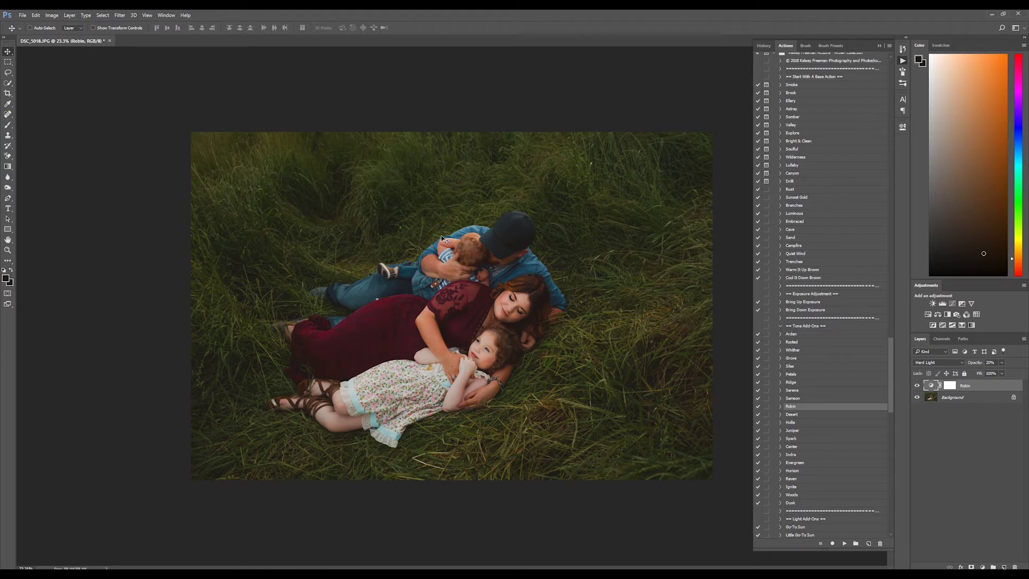
key(5)
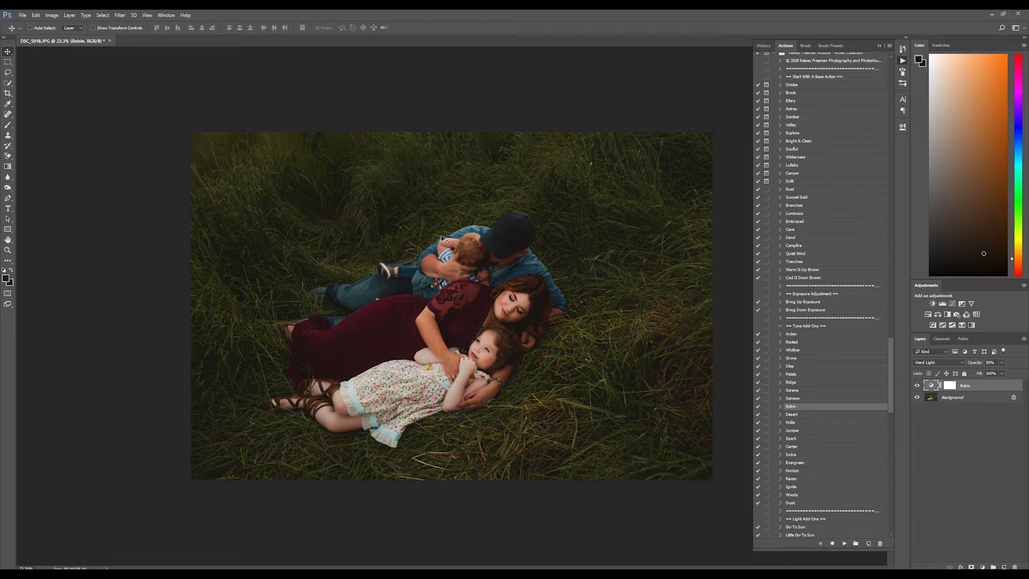
key(2)
Run the Raven tone add-on action on the photo.
key(b)
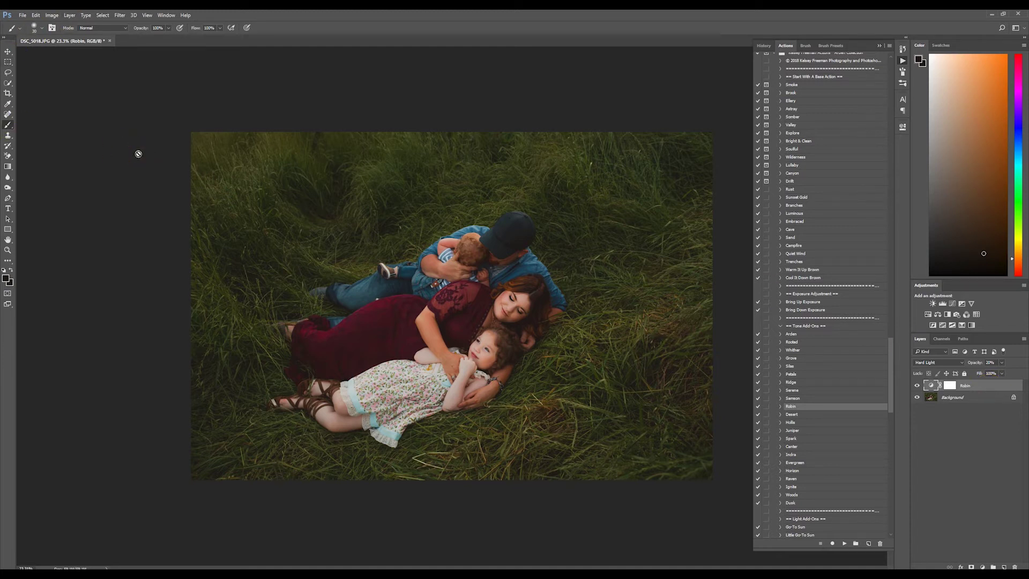
click(8, 51)
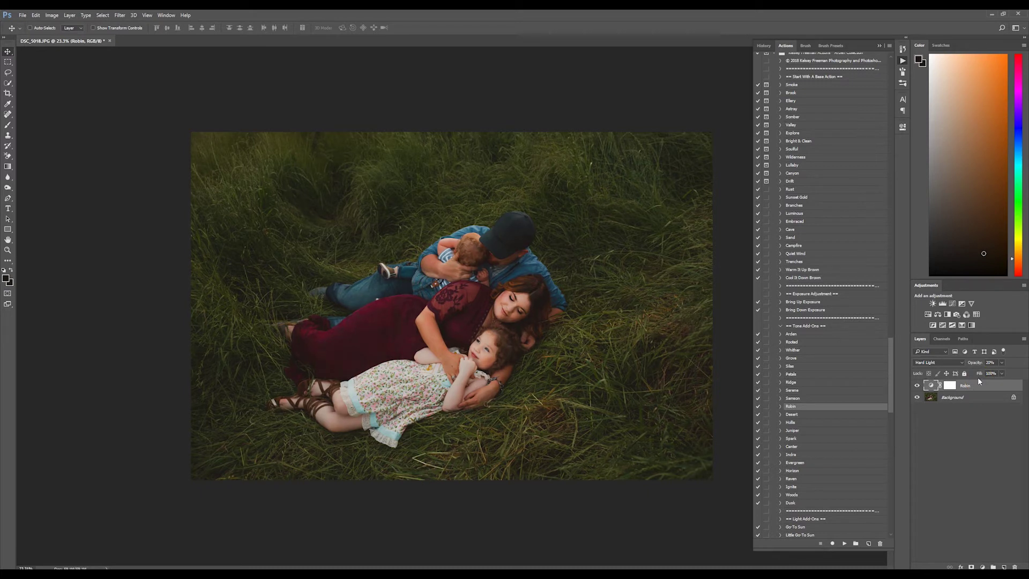
click(802, 480)
click(843, 543)
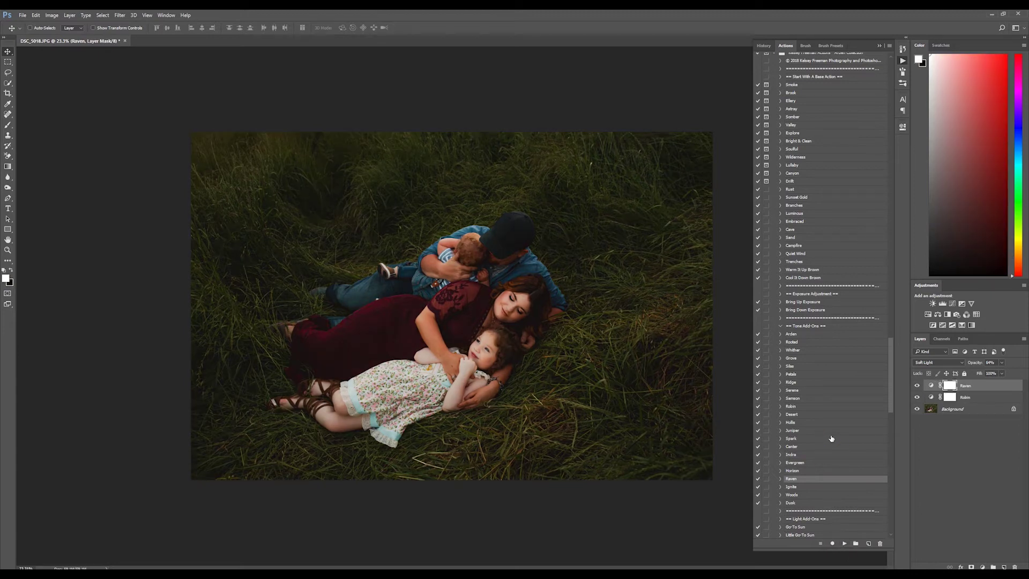
Set Raven to 20% opacity, then run Kodiak and set it to 20%.
key(2)
mouse_move(891, 386)
mouse_down()
mouse_move(889, 310)
mouse_move(858, 149)
mouse_up()
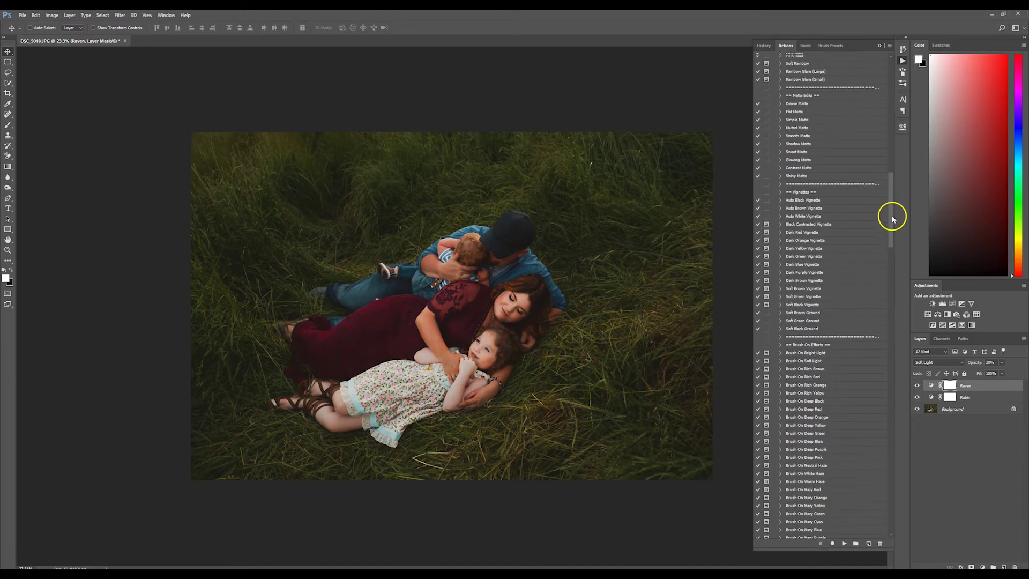
scroll(852, 151, up, 1)
scroll(833, 153, up, 3)
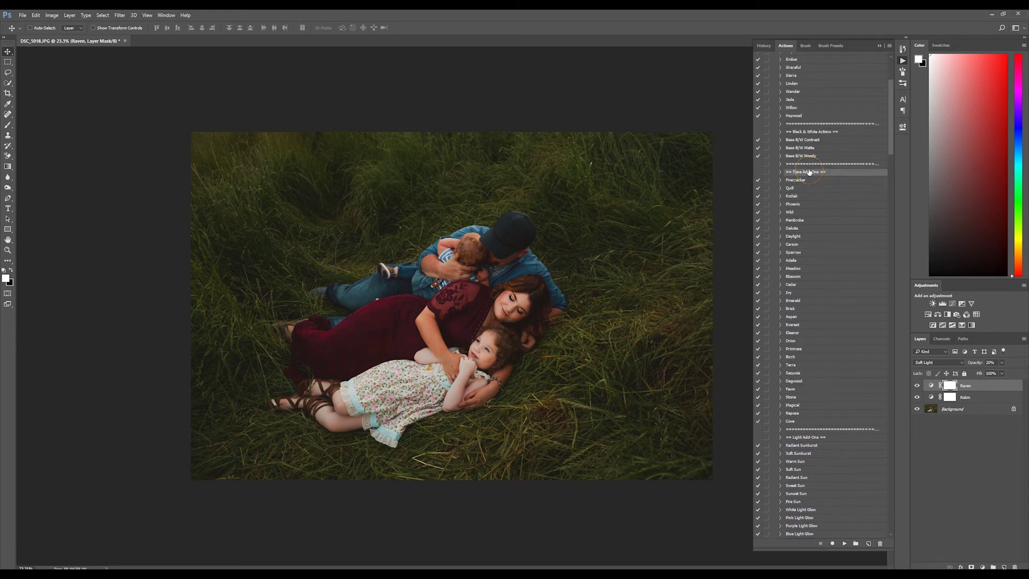
click(807, 196)
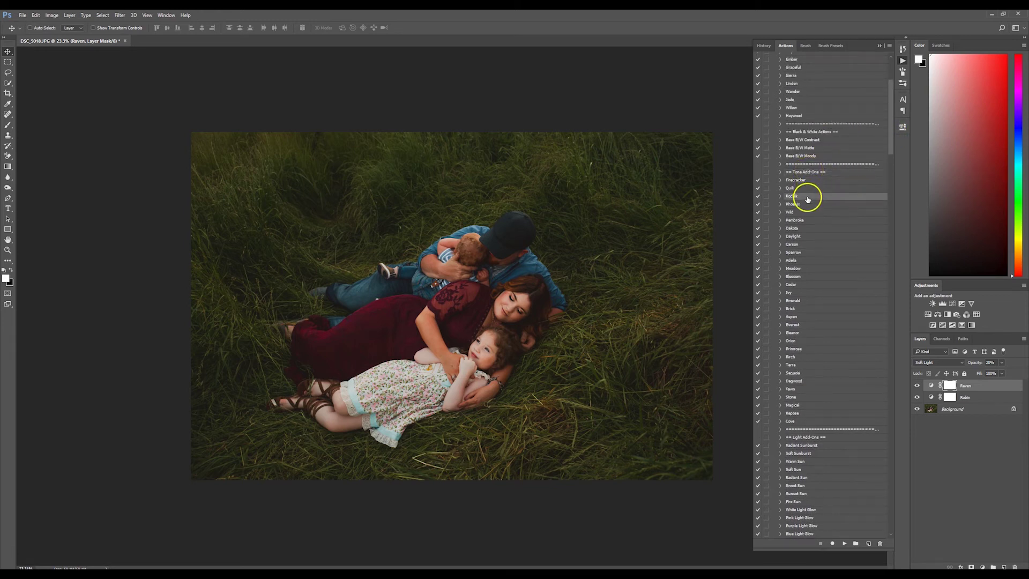
click(843, 544)
key(2)
Toggle the tone layers off and on to compare against the original photo.
mouse_move(543, 362)
mouse_down()
mouse_move(551, 366)
mouse_move(534, 359)
mouse_move(585, 360)
mouse_up()
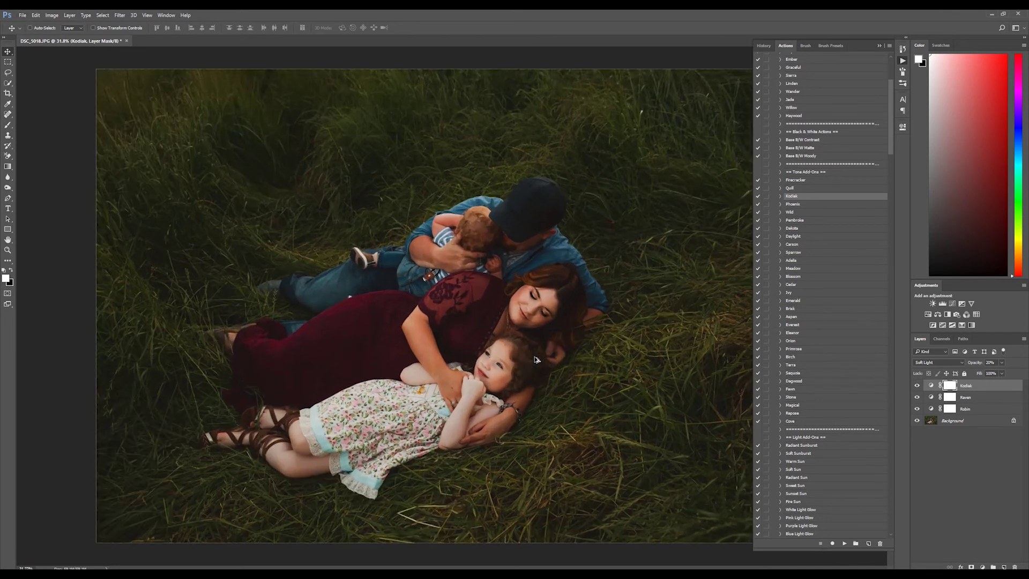
alt+click(916, 421)
alt+click(916, 421)
alt+click(916, 421)
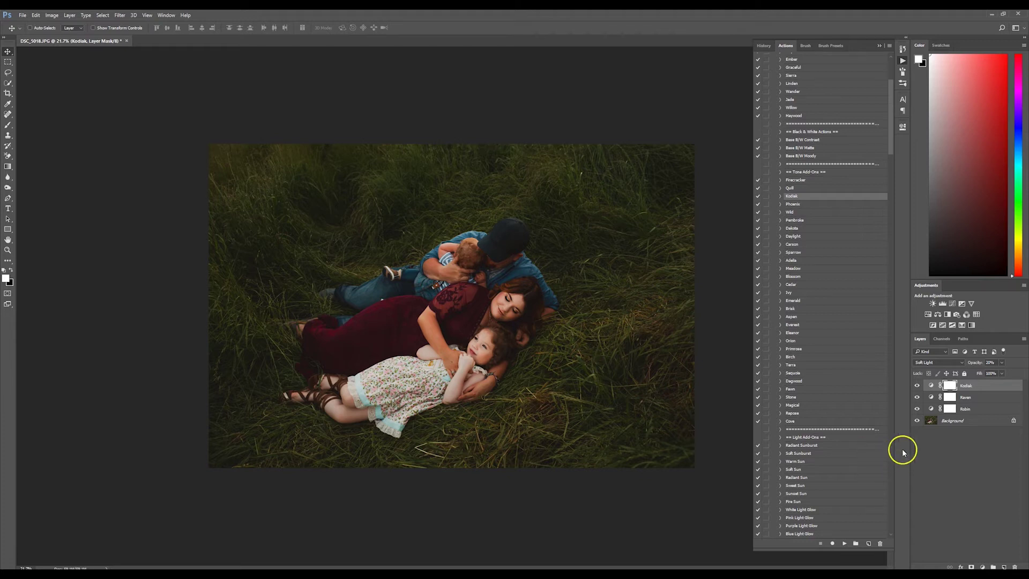
alt+click(916, 421)
Check the Robin, Raven and Kodiak layers' settings one by one.
click(966, 409)
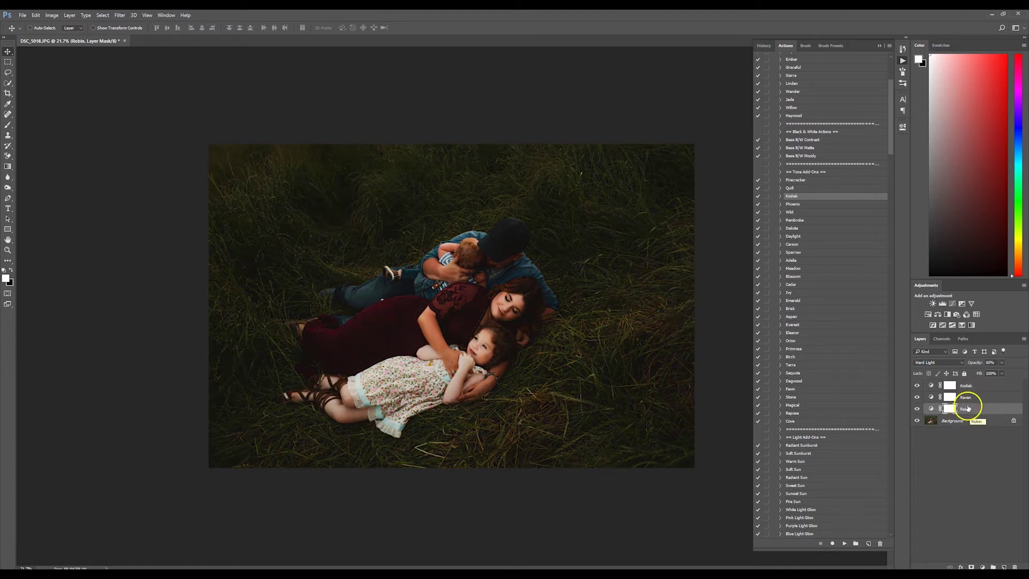
click(968, 398)
click(973, 386)
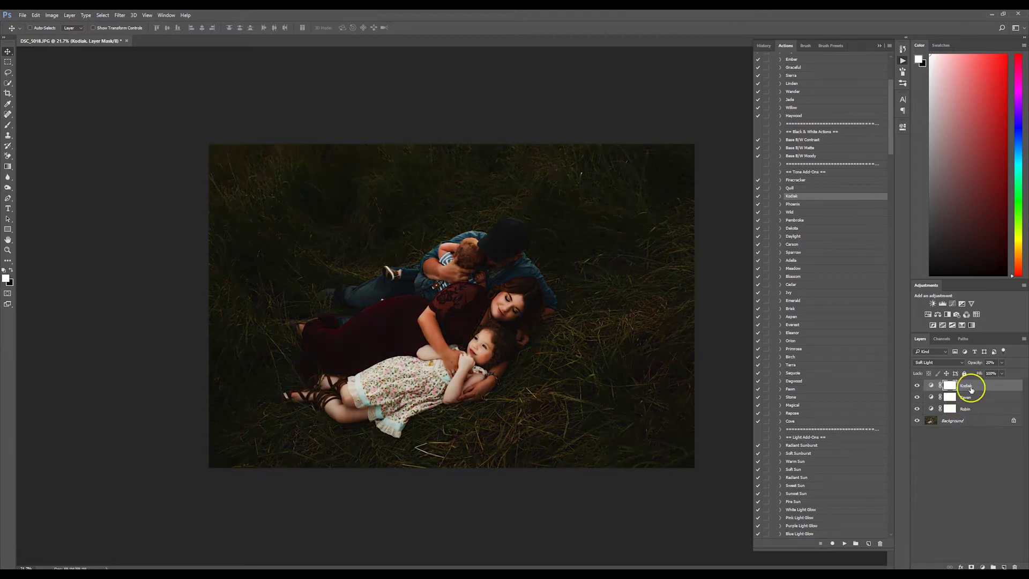
click(968, 410)
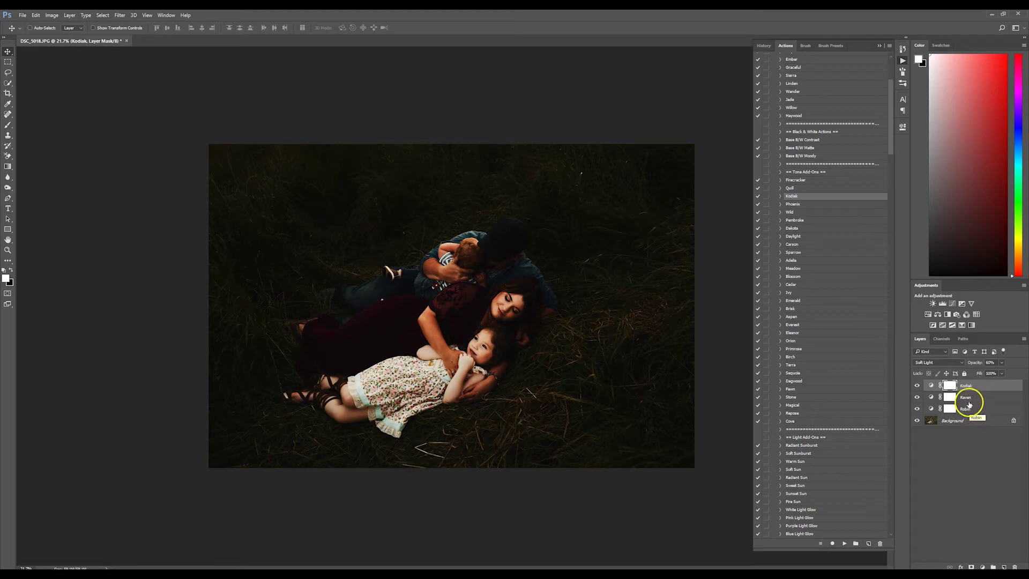
click(969, 409)
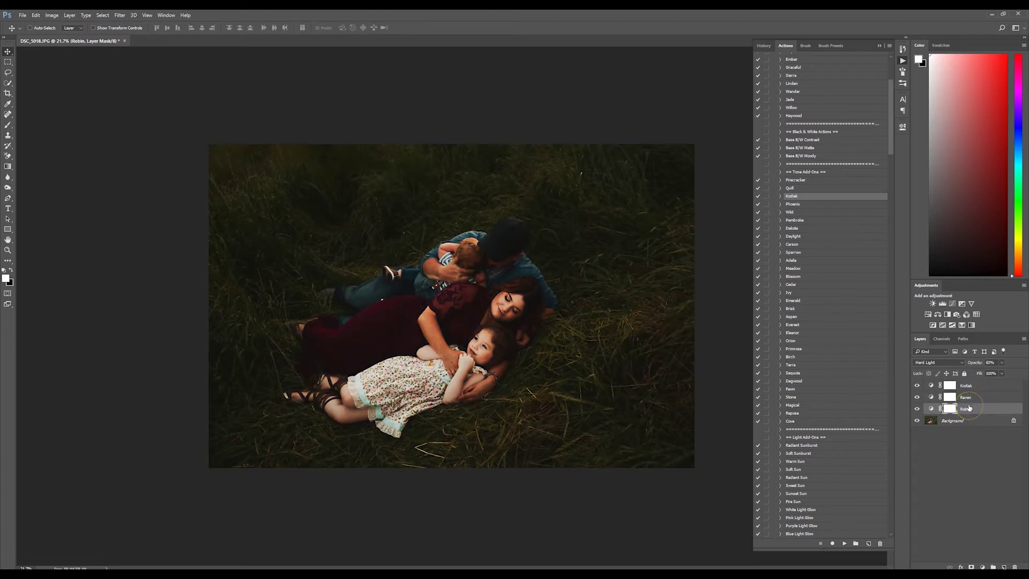
click(967, 397)
click(966, 385)
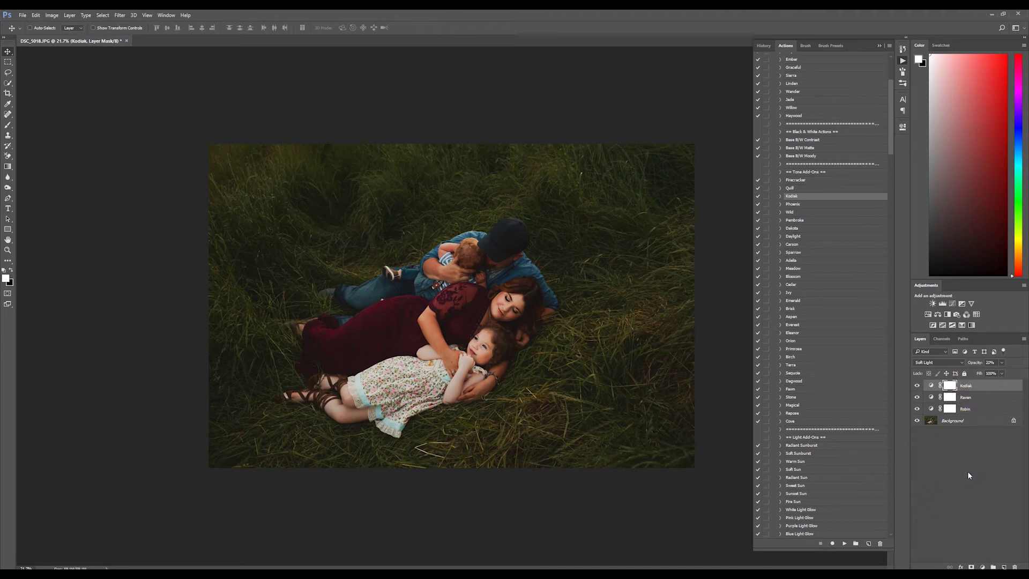
Run the Less Green Skin action from the Facial Retouching set.
scroll(510, 404, up, 1)
scroll(511, 406, up, 1)
scroll(511, 405, up, 1)
scroll(511, 406, down, 2)
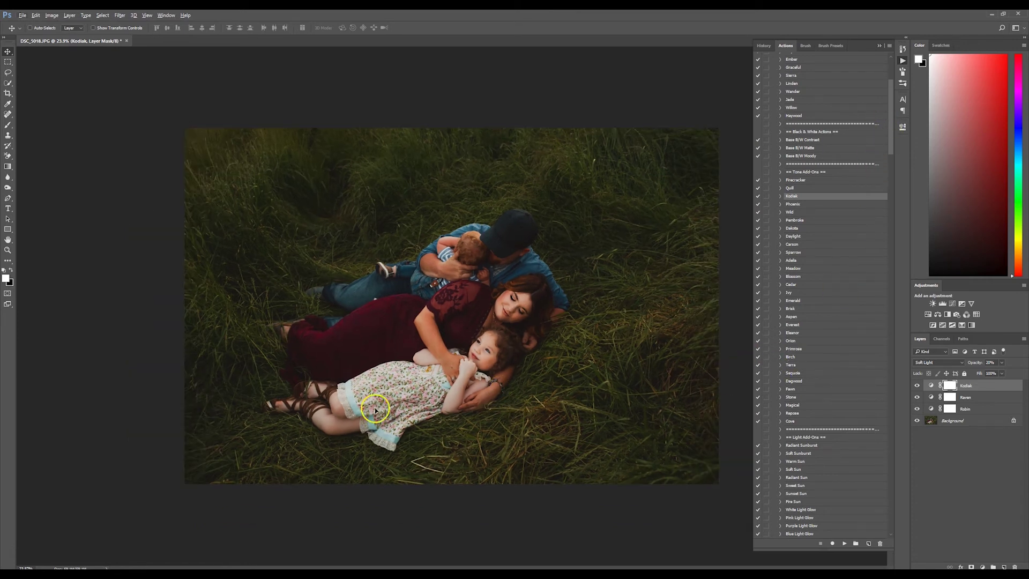
drag(892, 123, 900, 278)
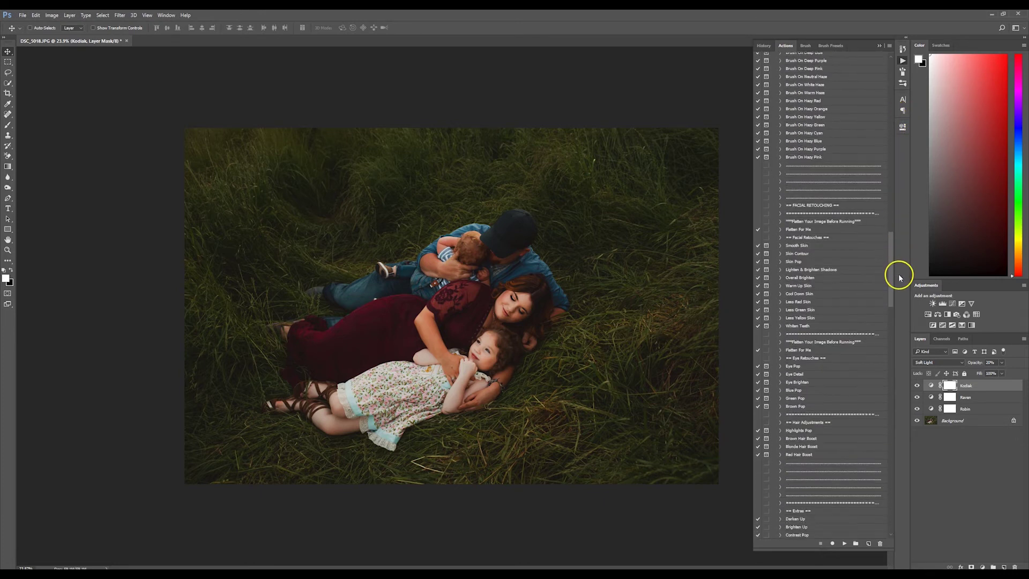
click(821, 206)
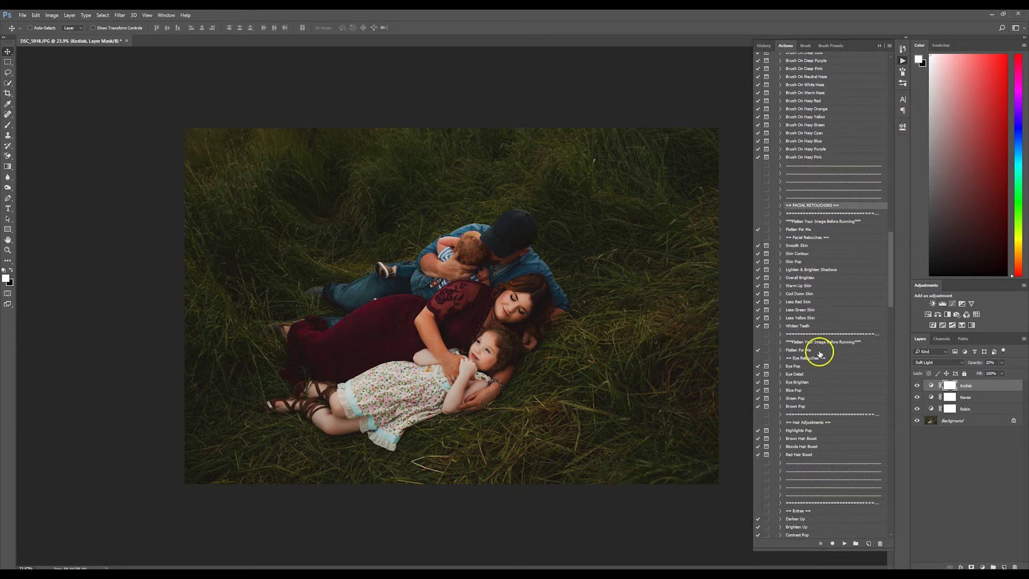
click(798, 309)
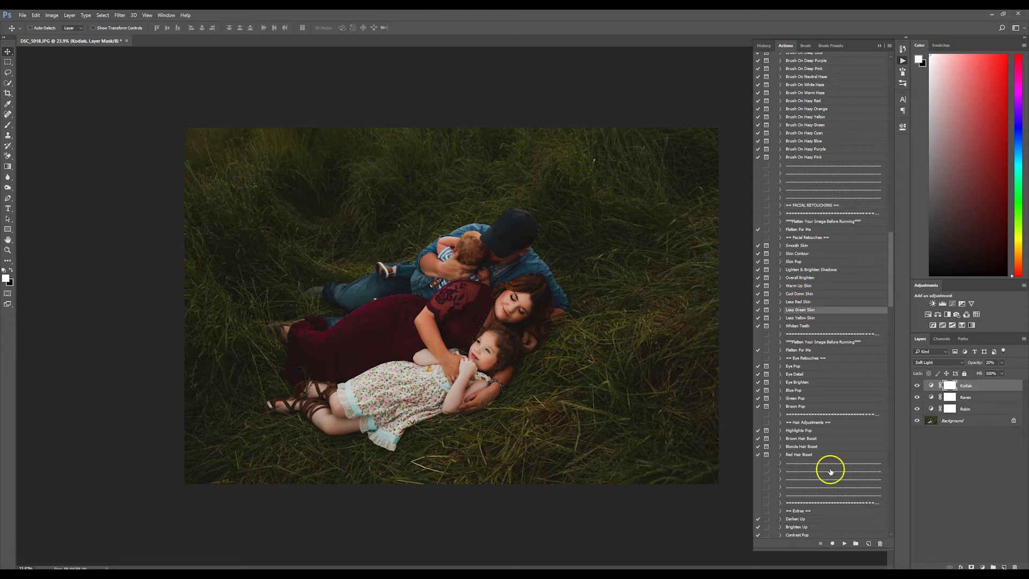
click(849, 543)
Finish the action and paint the skin correction onto the mother's face with a 300 brush.
key(Return)
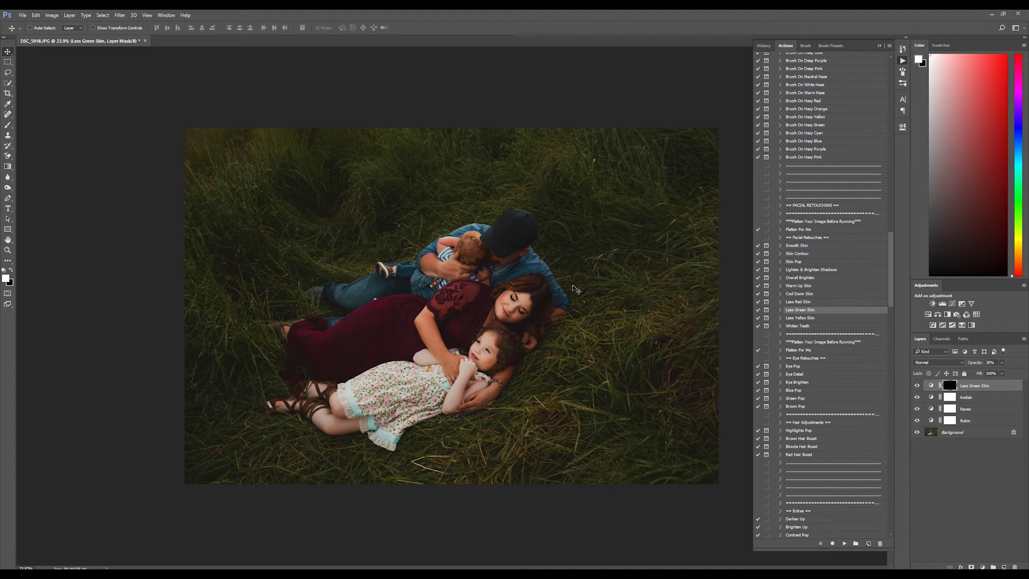
click(8, 124)
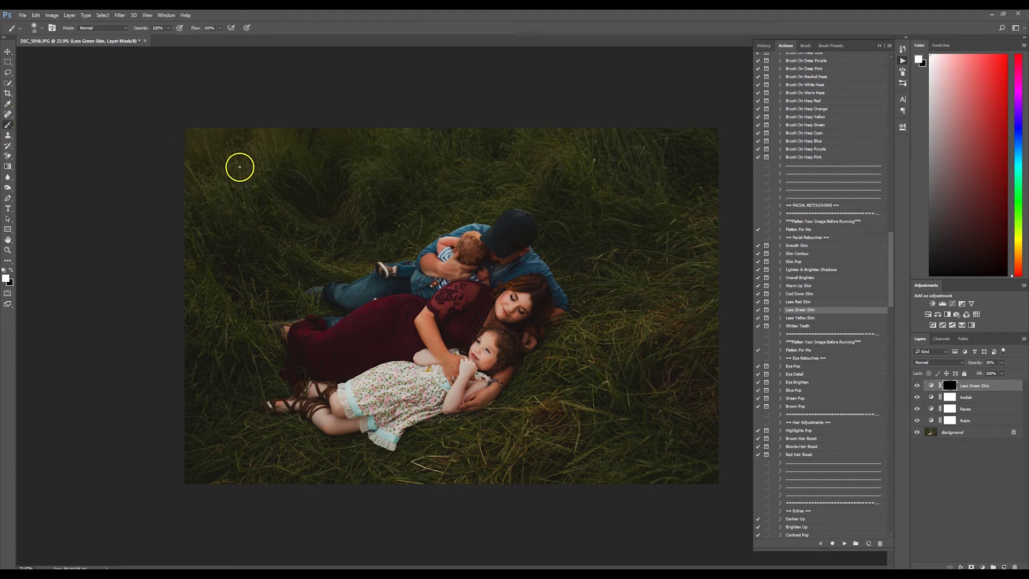
key(bracketright)
key(bracketright)
key(bracketright)
key(bracketleft)
key(bracketleft)
mouse_move(516, 309)
mouse_down()
mouse_move(524, 328)
mouse_move(526, 300)
mouse_move(498, 316)
mouse_move(479, 364)
mouse_move(497, 361)
mouse_move(493, 375)
mouse_move(451, 405)
mouse_up()
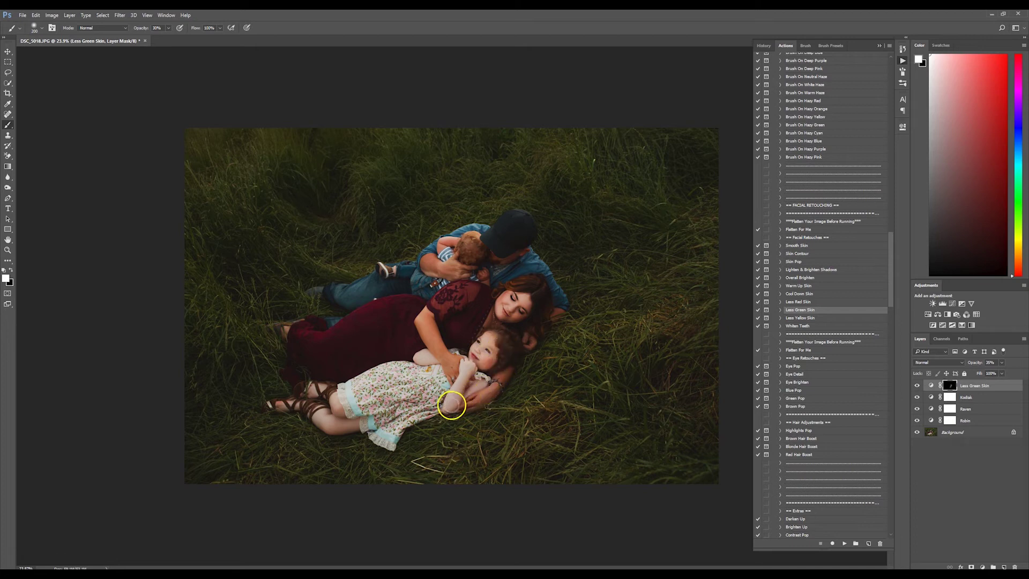
Paint the correction over the girl's shoulder and the baby's head at brush sizes 175–200.
key(bracketleft)
key(bracketleft)
key(bracketleft)
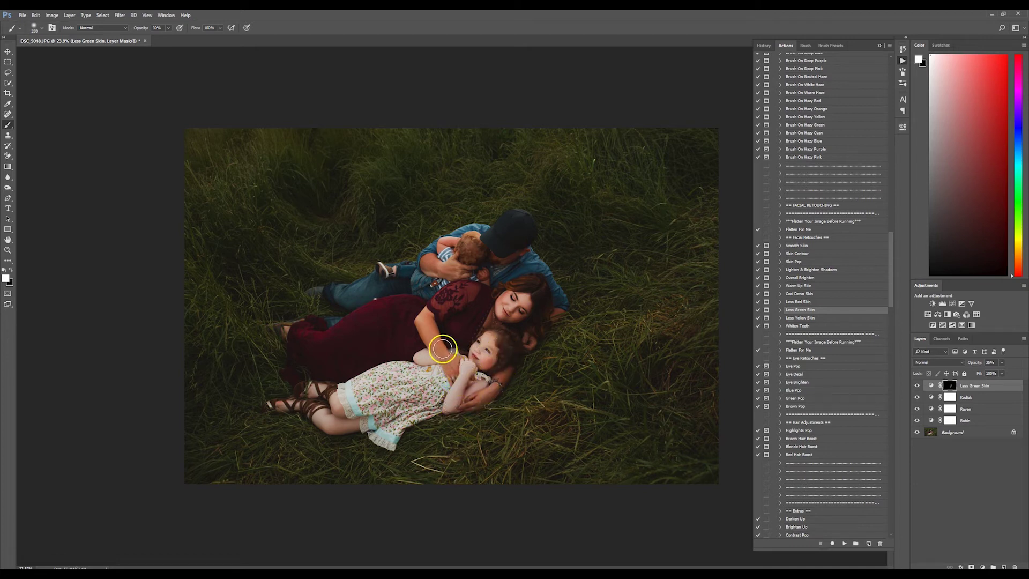
drag(452, 367, 420, 355)
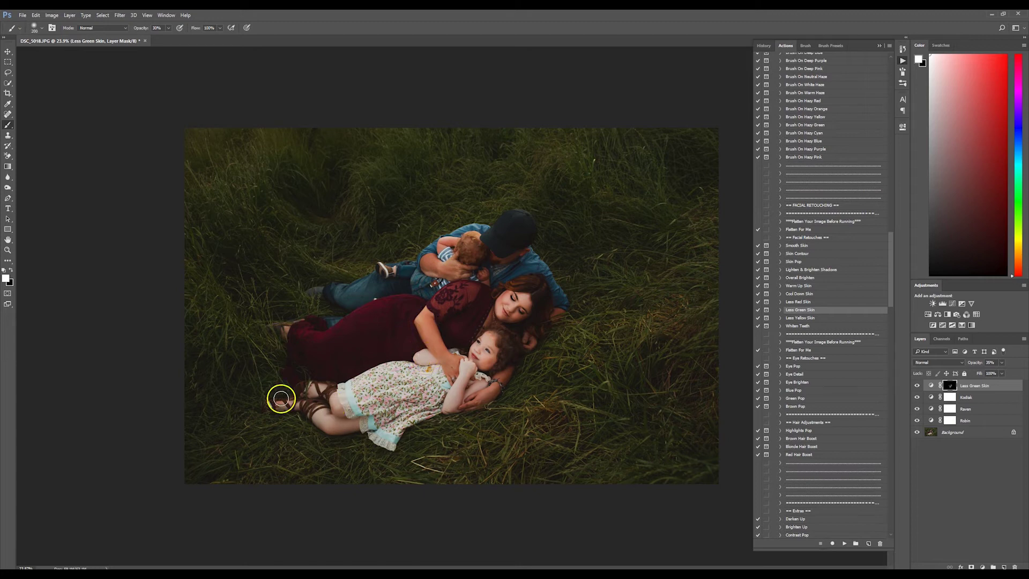
key(bracketright)
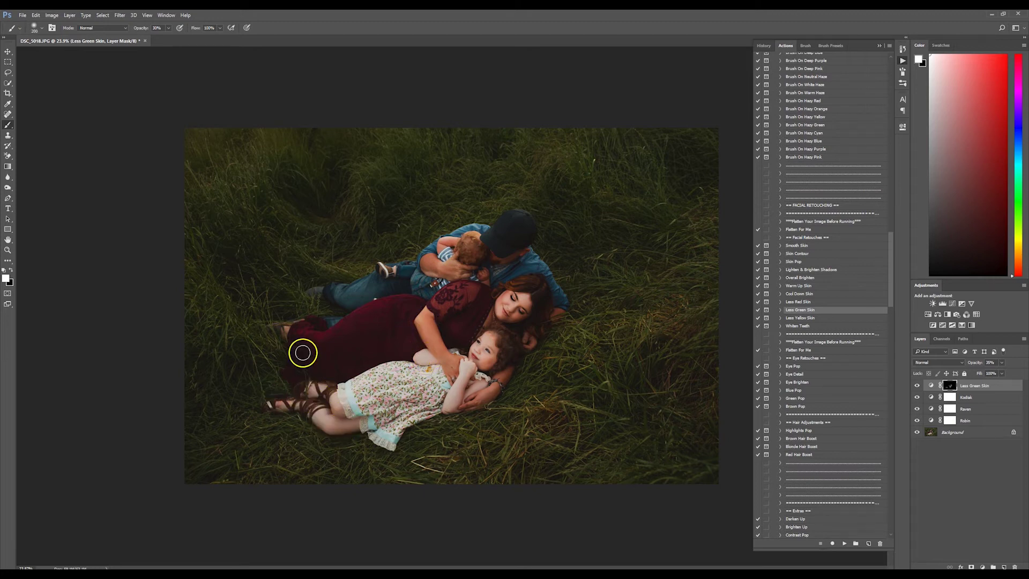
mouse_move(493, 303)
mouse_down()
mouse_move(470, 250)
mouse_move(437, 272)
mouse_move(459, 250)
mouse_up()
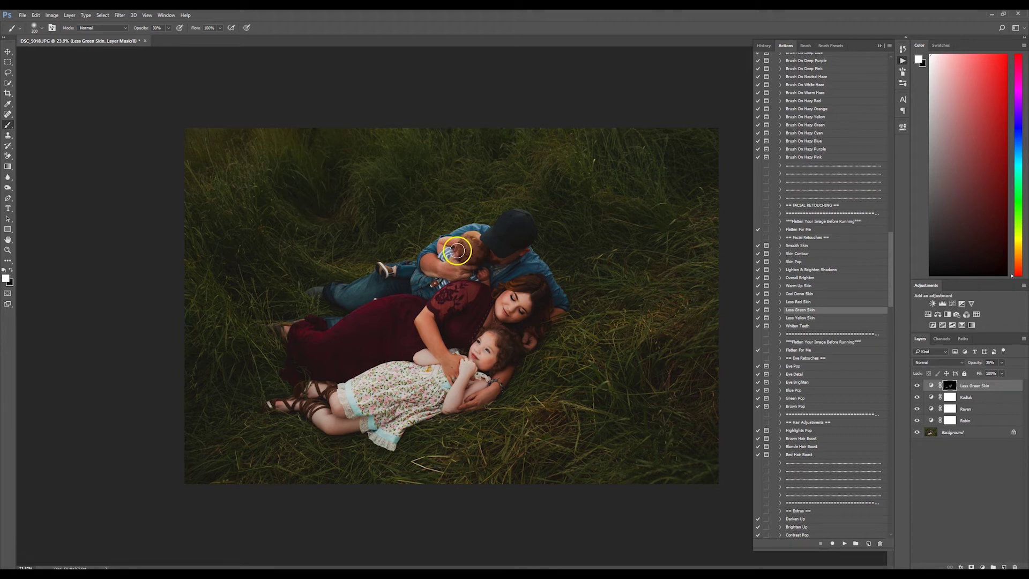
scroll(588, 296, down, 2)
scroll(588, 297, up, 1)
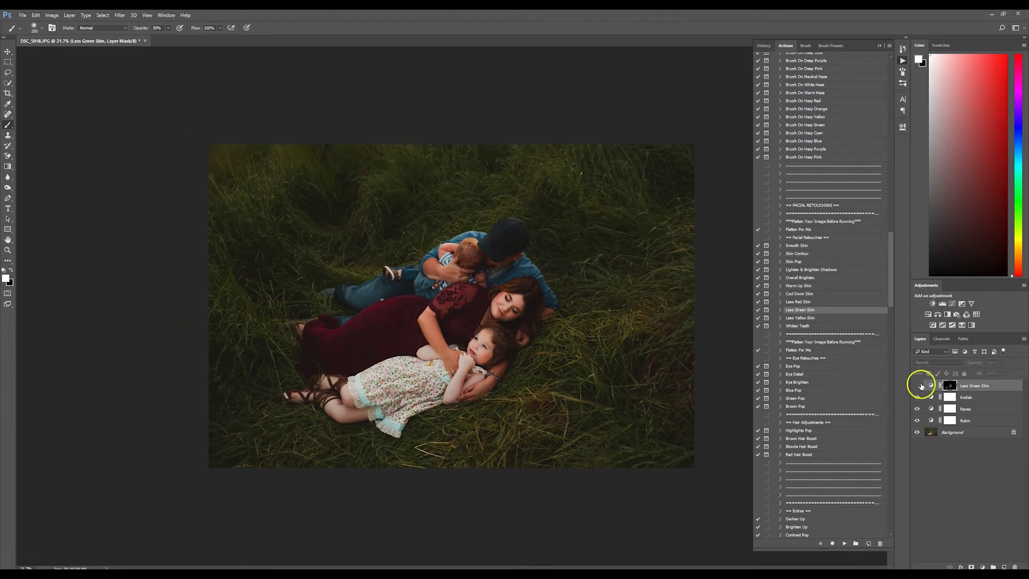
scroll(526, 319, up, 1)
scroll(526, 320, up, 1)
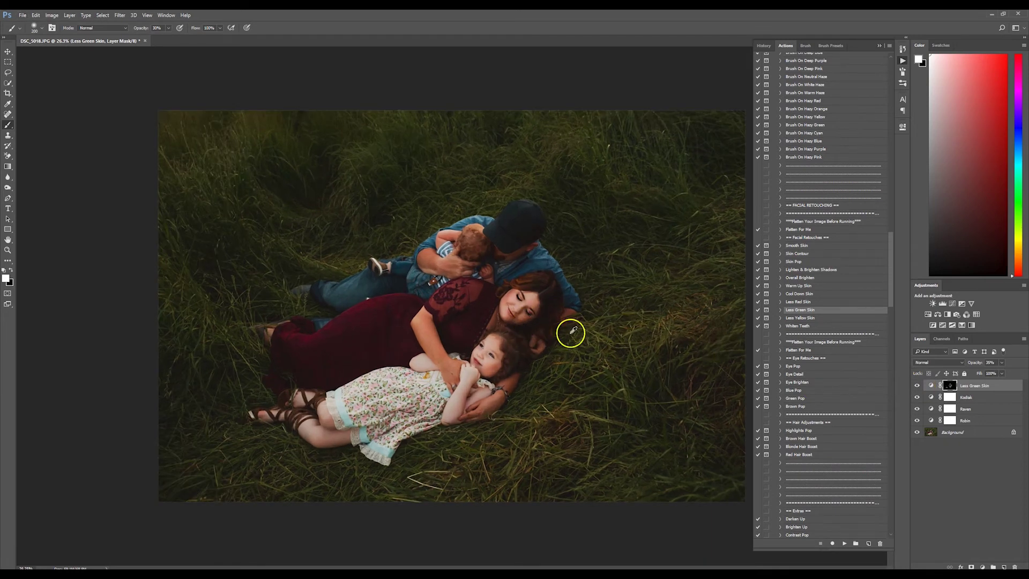
scroll(570, 333, up, 1)
scroll(571, 333, down, 2)
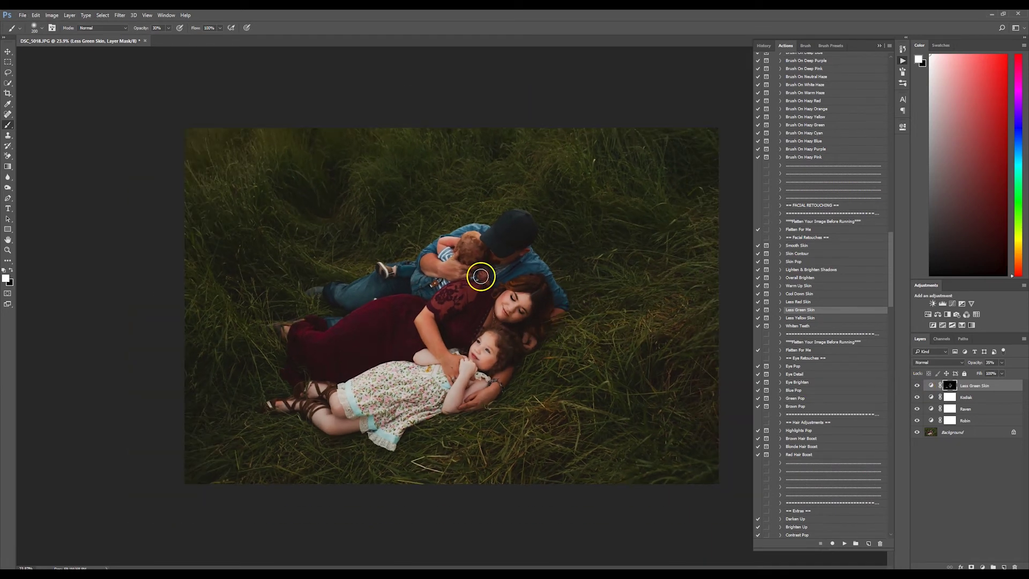
Run the Overall Brighten action and continue past its message.
click(800, 285)
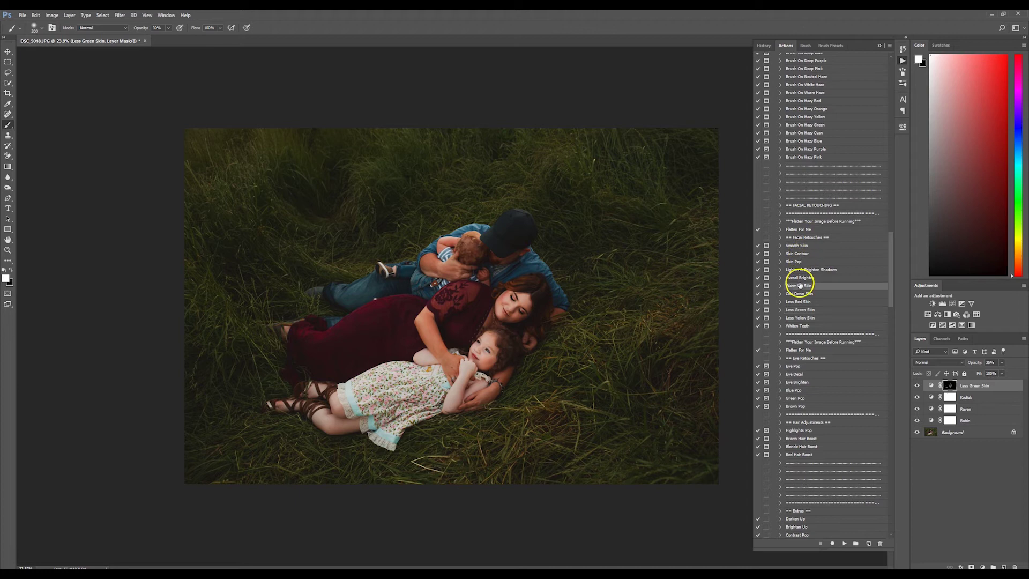
click(844, 543)
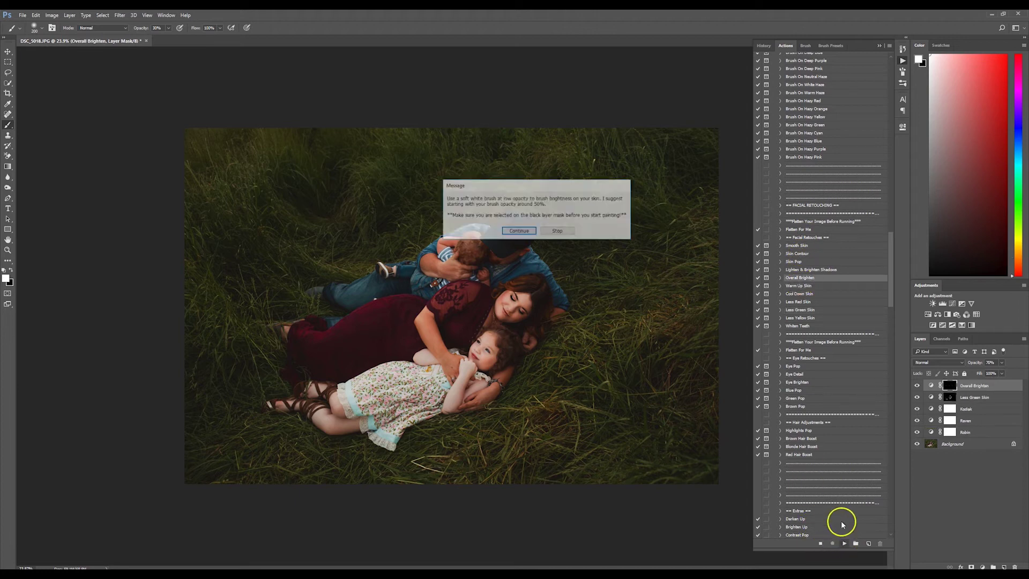
key(Return)
Paint the brightening mask over the mother's and girl's faces with a large brush.
key(bracketright)
key(bracketright)
key(bracketright)
drag(475, 346, 488, 299)
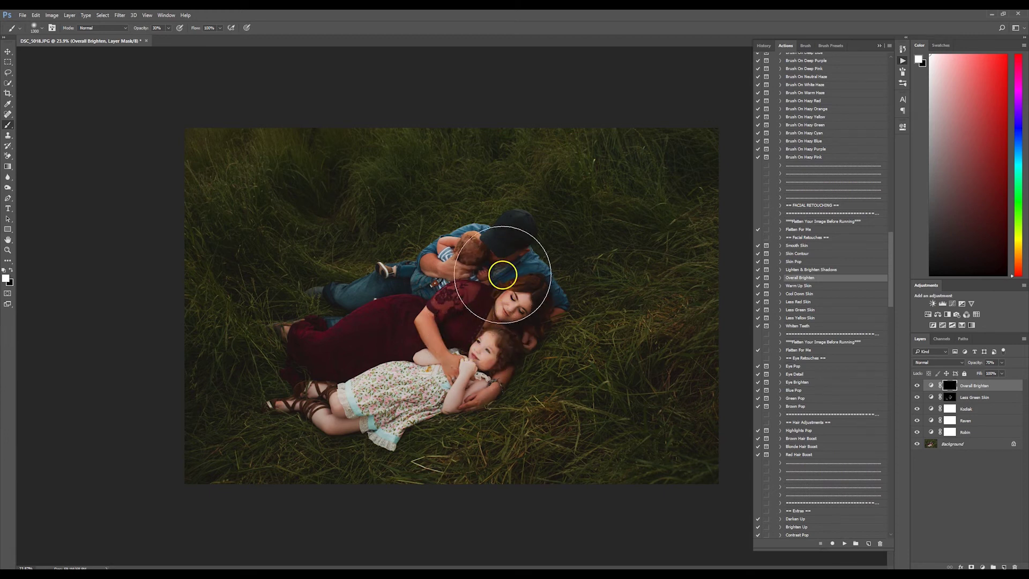
click(992, 422)
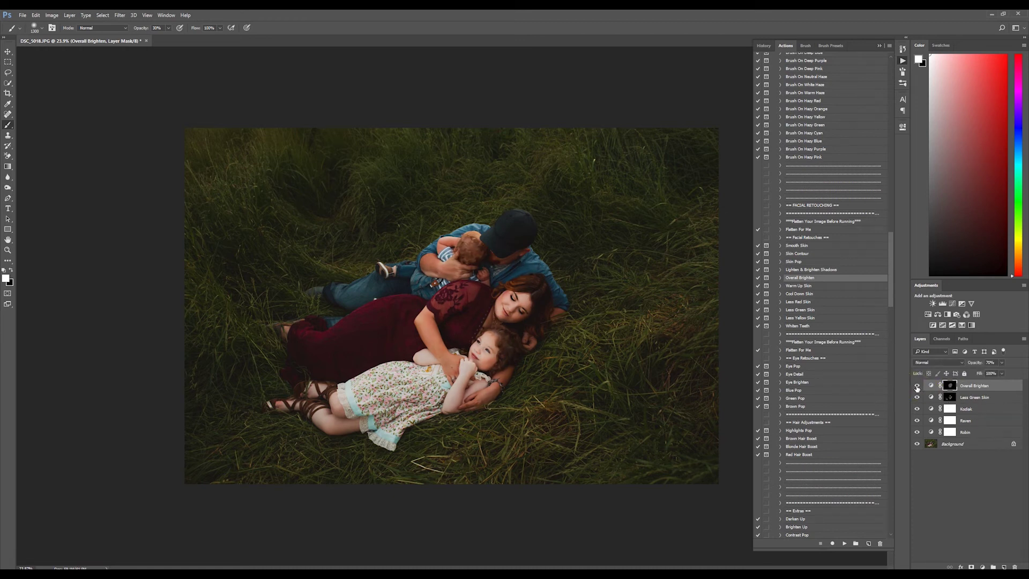
click(8, 52)
scroll(499, 324, down, 1)
scroll(519, 329, down, 1)
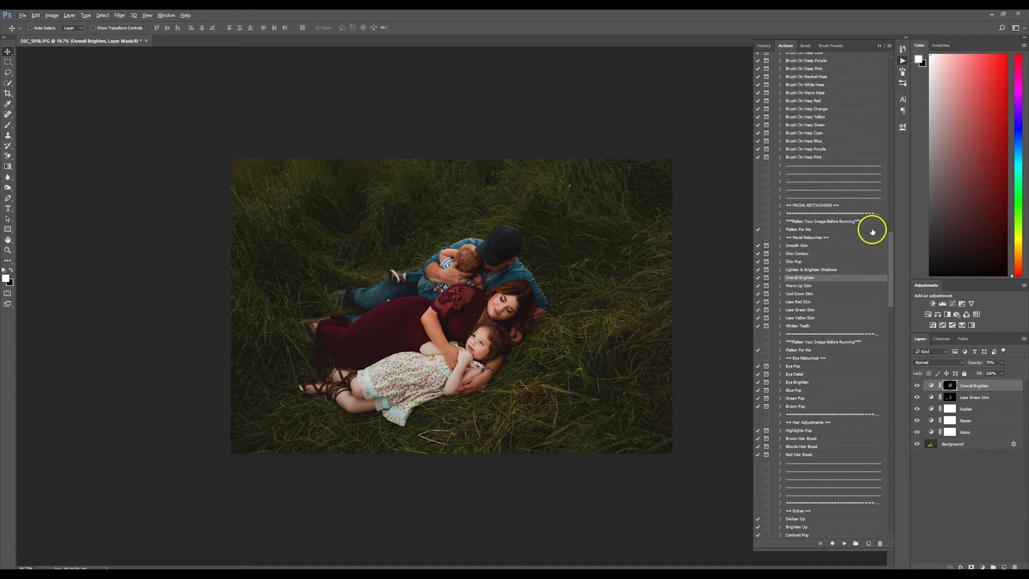
Run the Dark Green Vignette action from the Vignettes set.
mouse_move(890, 250)
mouse_down()
mouse_move(891, 294)
mouse_move(887, 203)
mouse_up()
click(804, 140)
scroll(849, 268, up, 1)
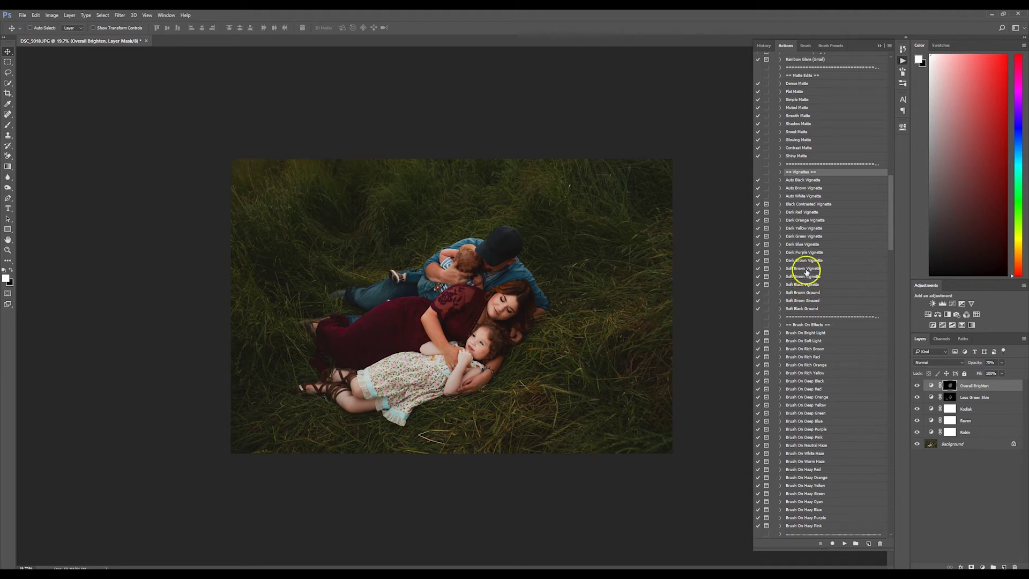
click(804, 236)
click(843, 543)
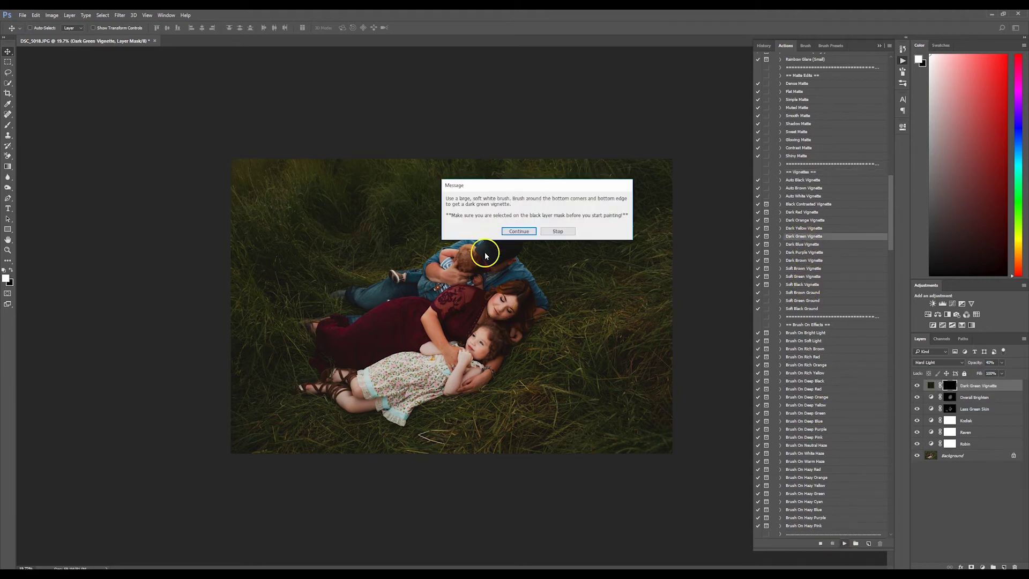
click(519, 233)
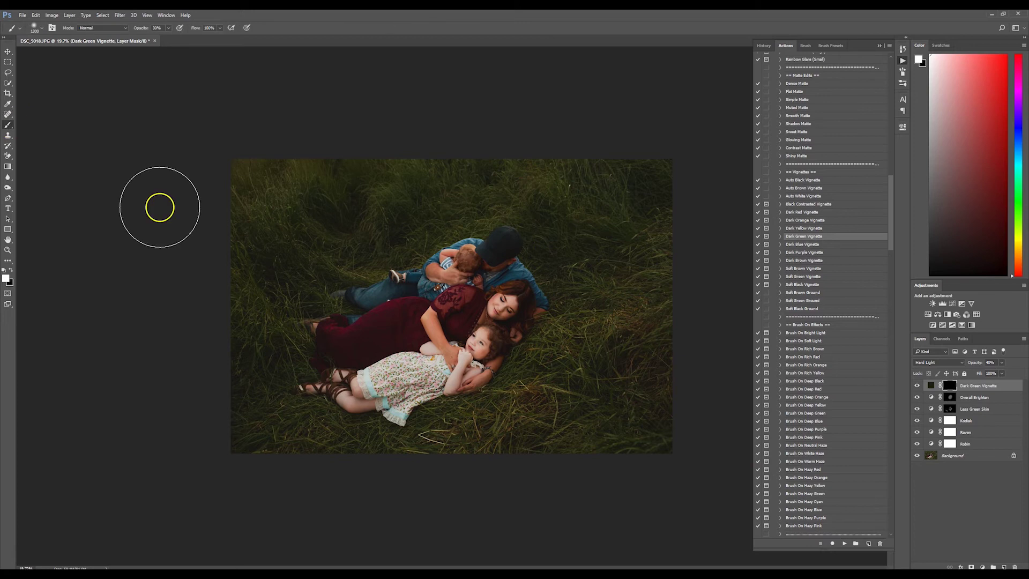
Paint the vignette around the edges and upper-left grass, clearing it from the mother's dress.
key(bracketright)
key(bracketright)
key(bracketright)
key(bracketright)
key(bracketright)
key(bracketright)
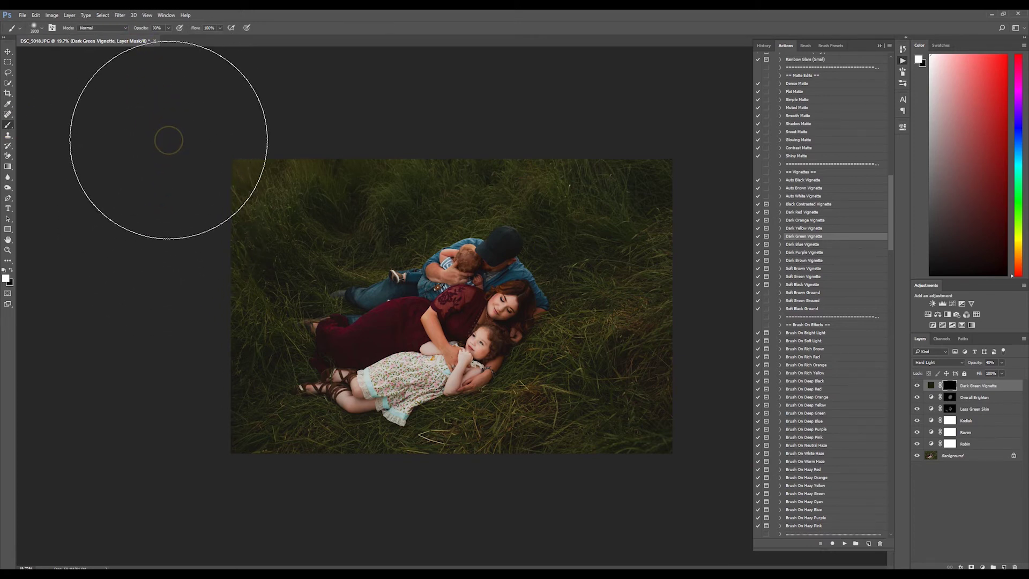
mouse_move(169, 140)
mouse_down()
mouse_move(216, 186)
mouse_move(250, 165)
mouse_move(209, 243)
mouse_move(188, 327)
mouse_move(202, 427)
mouse_move(268, 493)
mouse_move(345, 523)
mouse_move(490, 524)
mouse_move(666, 420)
mouse_move(693, 386)
mouse_move(700, 216)
mouse_move(638, 108)
mouse_move(636, 127)
mouse_move(899, 334)
mouse_up()
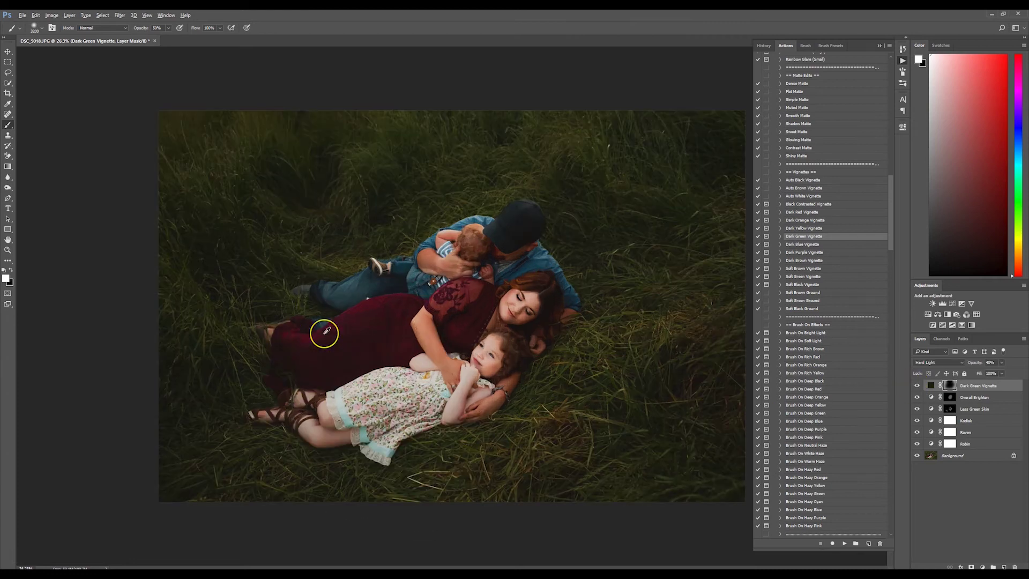
key(ctrl+plus)
key(ctrl+plus)
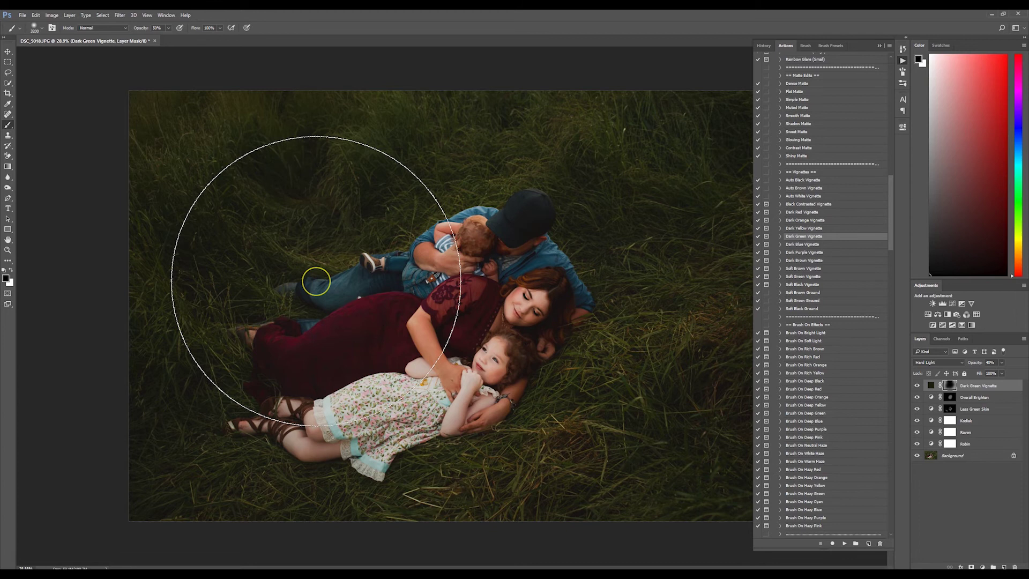
drag(316, 281, 269, 243)
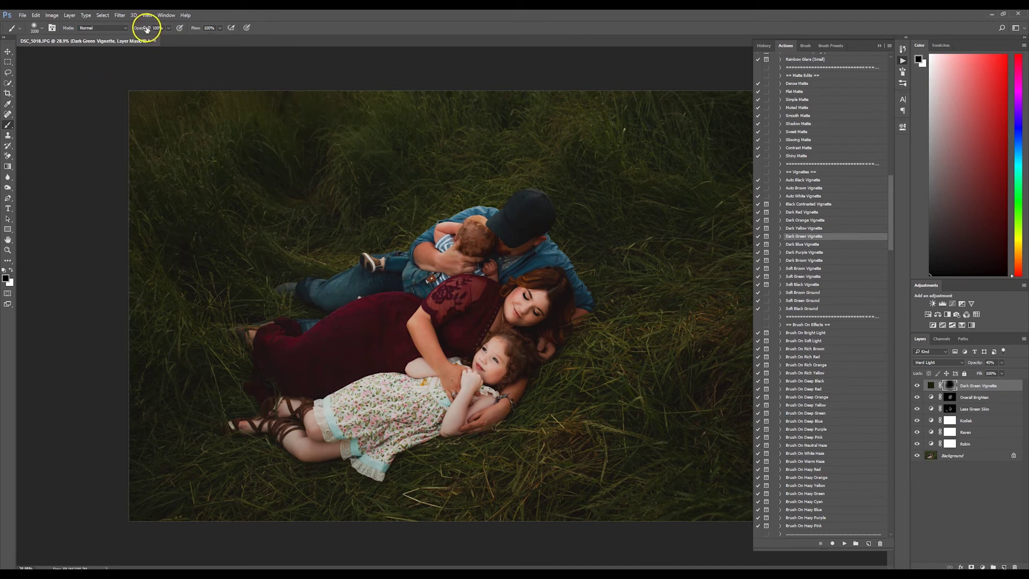
key(bracketleft)
key(bracketleft)
key(bracketleft)
key(bracketleft)
key(bracketleft)
key(bracketleft)
key(bracketleft)
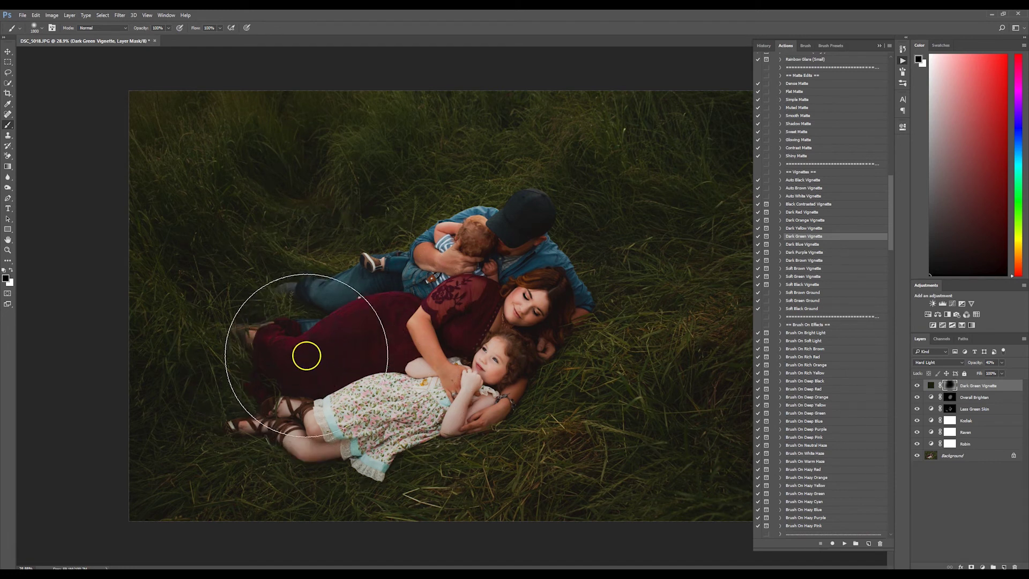
mouse_move(304, 375)
mouse_down()
mouse_move(322, 363)
mouse_move(352, 374)
mouse_move(317, 368)
mouse_move(469, 300)
mouse_move(437, 352)
mouse_move(473, 294)
mouse_move(318, 352)
mouse_up()
scroll(535, 371, down, 2)
scroll(528, 369, down, 2)
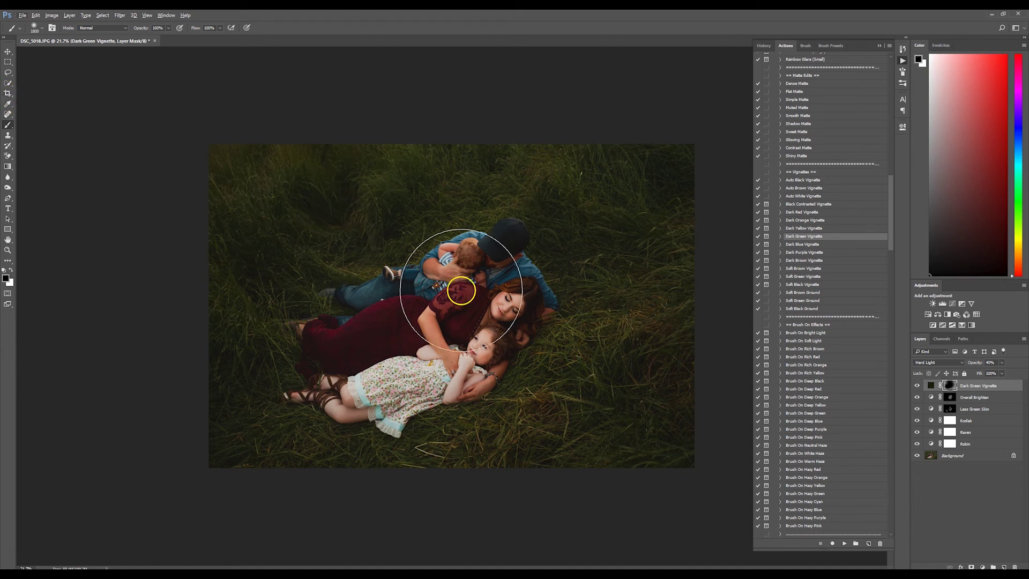
Crop the photo by pulling the top-right corner slightly inward and committing.
click(9, 94)
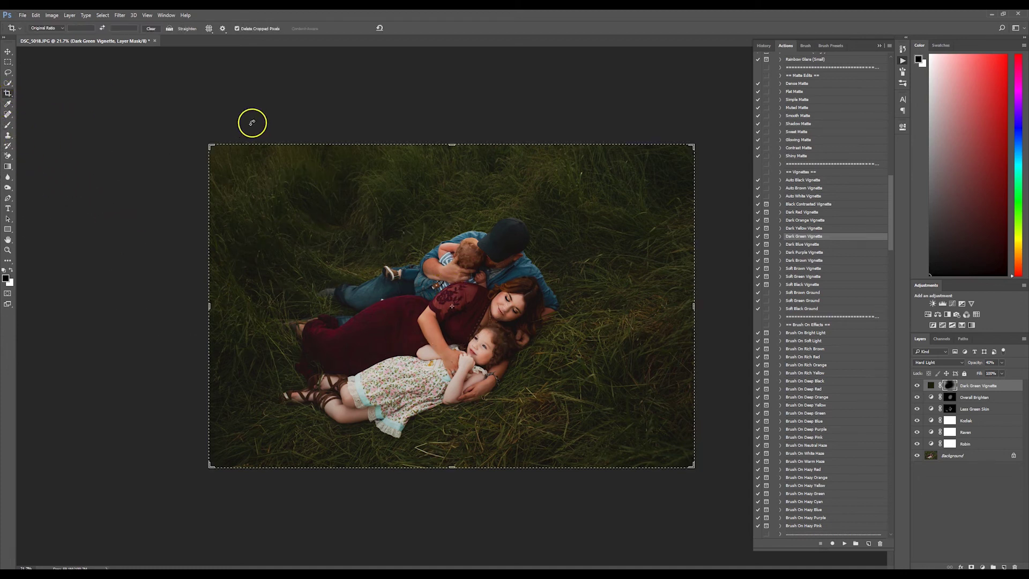
drag(684, 140, 677, 152)
click(640, 227)
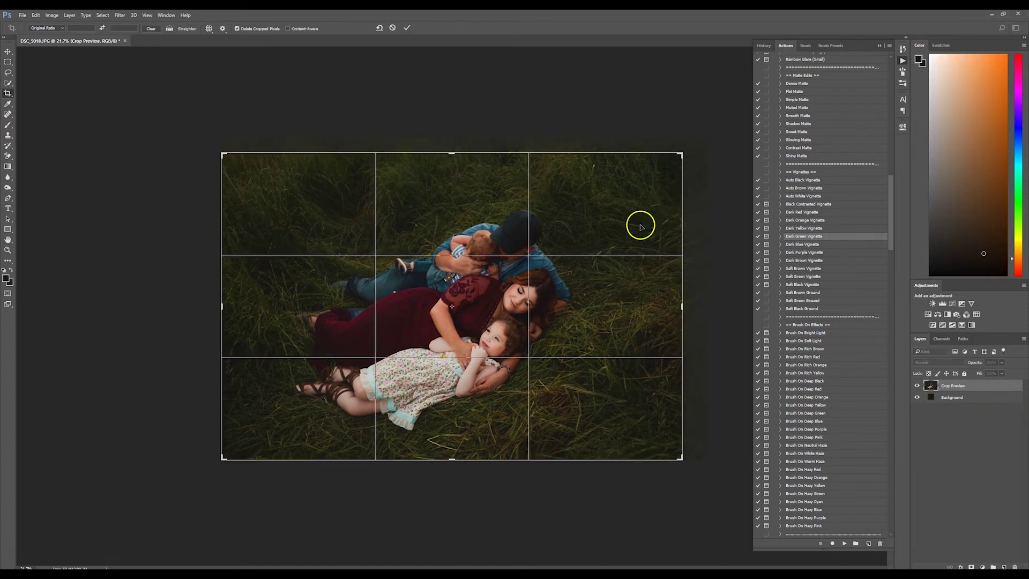
drag(682, 156, 685, 156)
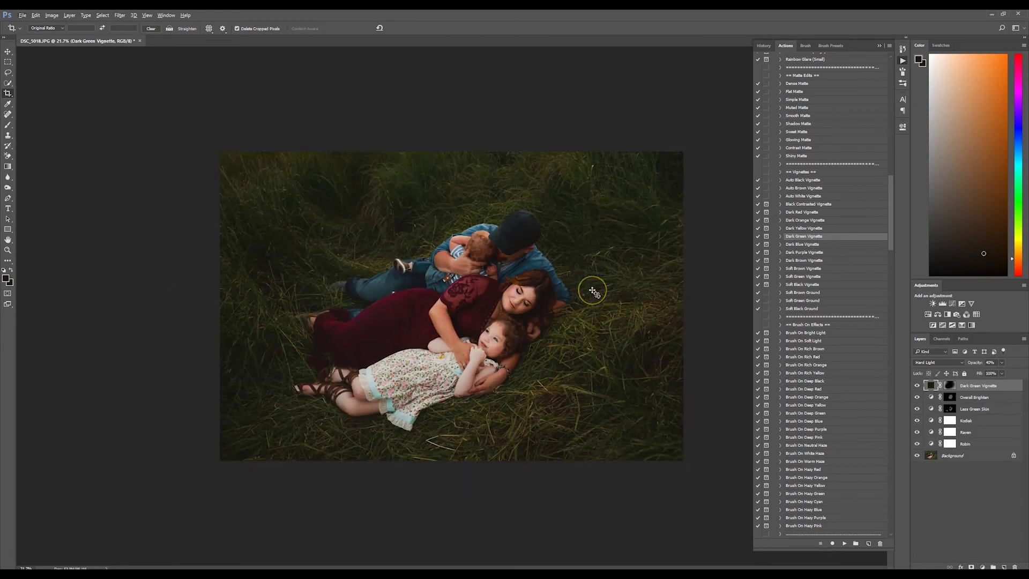
Run Soft Brown Vignette and paint it along the right edge with a large brush.
click(814, 267)
click(843, 543)
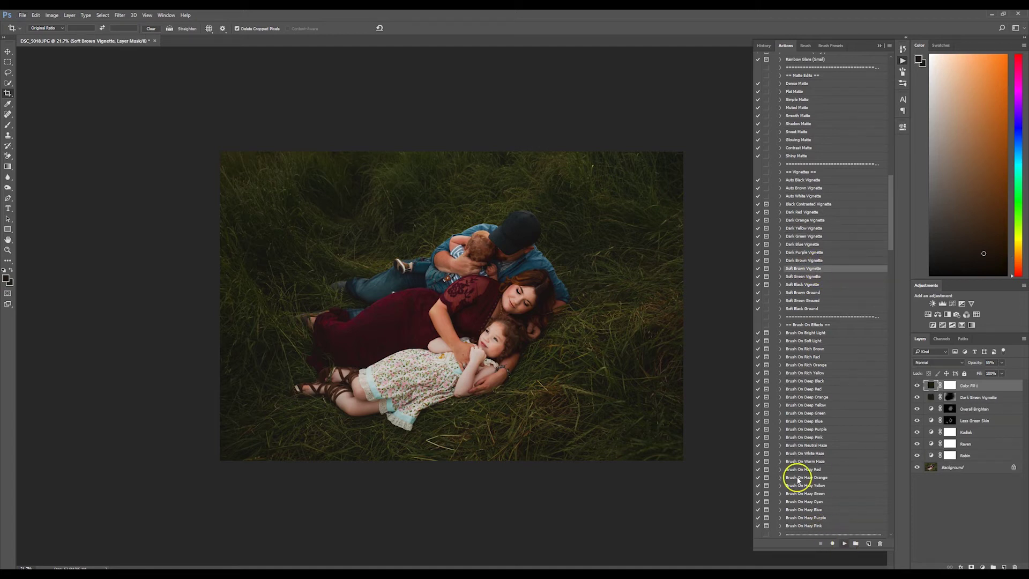
click(520, 239)
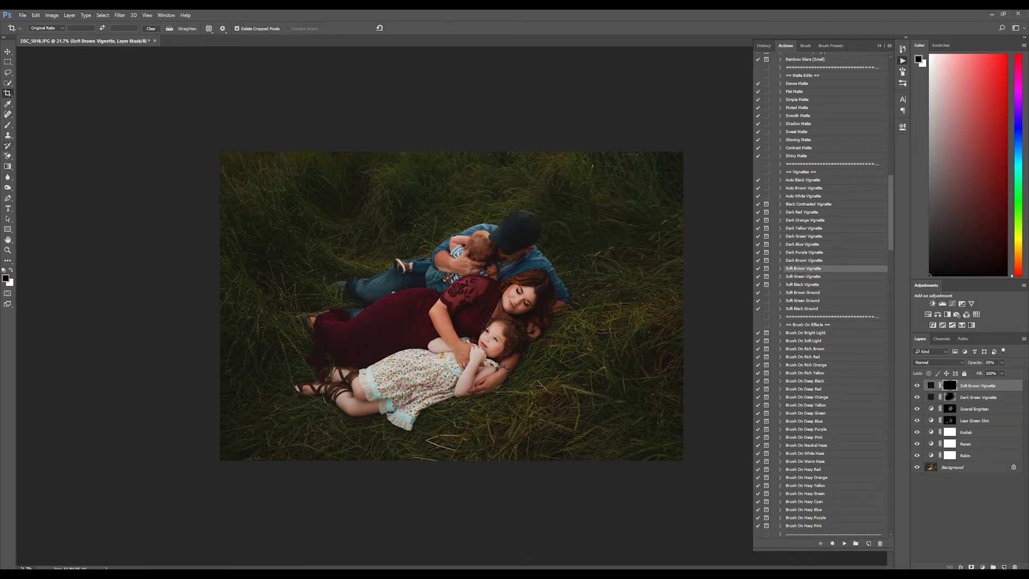
click(9, 126)
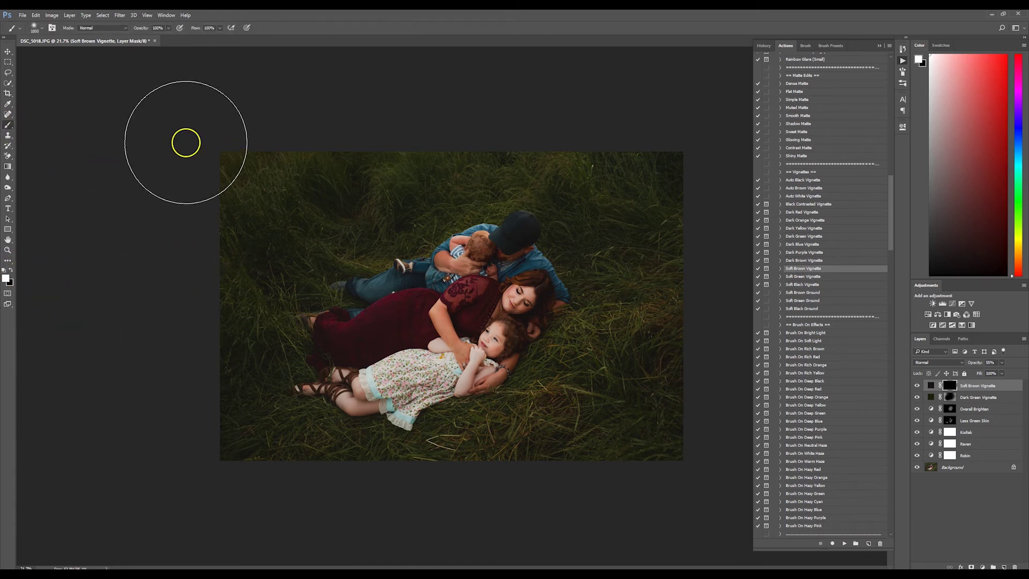
key(bracketright)
key(bracketright)
key(bracketright)
key(bracketright)
key(bracketright)
key(bracketright)
key(bracketright)
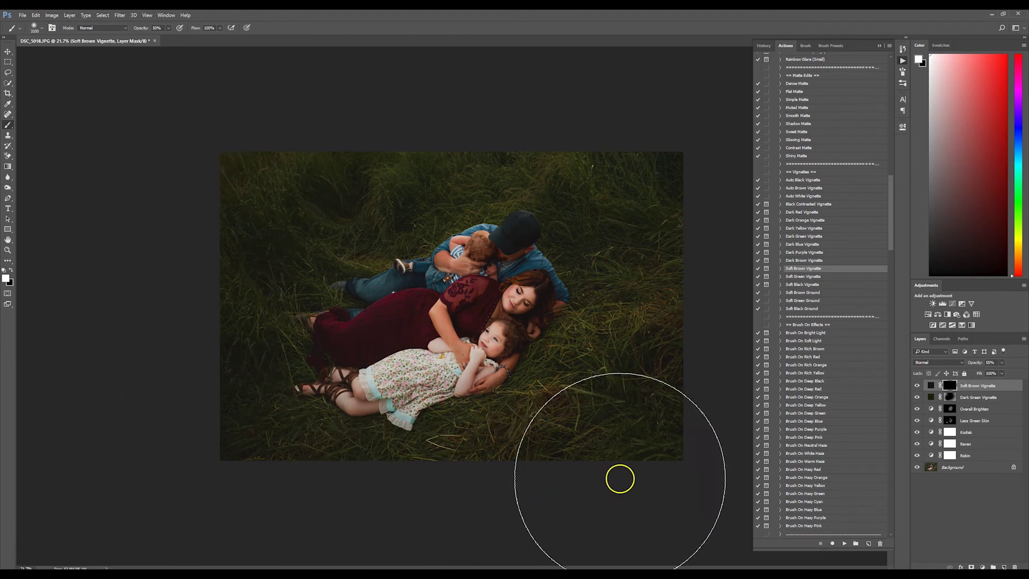
mouse_move(717, 295)
mouse_down()
mouse_move(664, 162)
mouse_move(692, 298)
mouse_move(652, 455)
mouse_move(678, 505)
mouse_up()
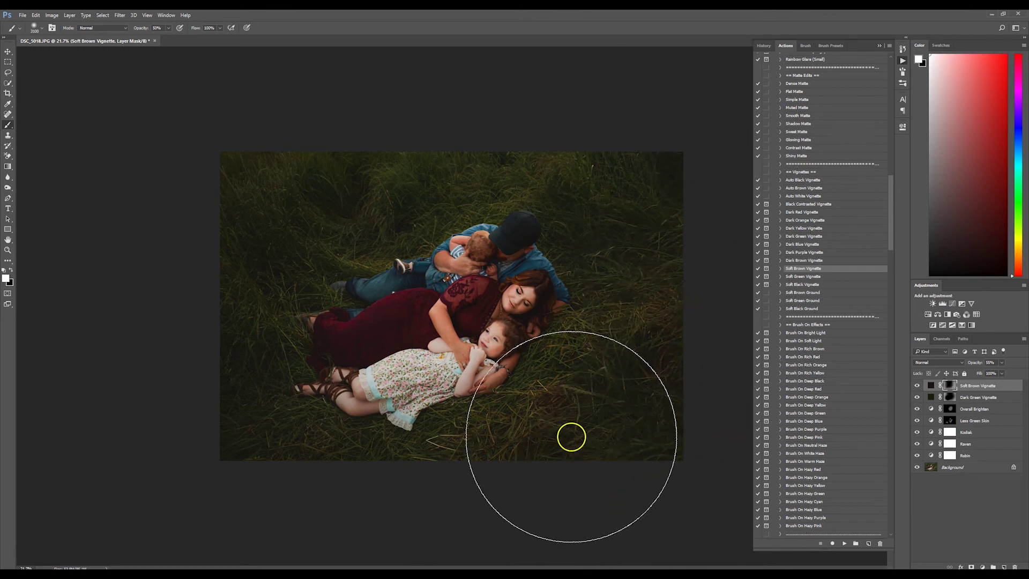
Paint the vignette back off the family's legs with black.
scroll(533, 356, up, 2)
scroll(532, 356, up, 2)
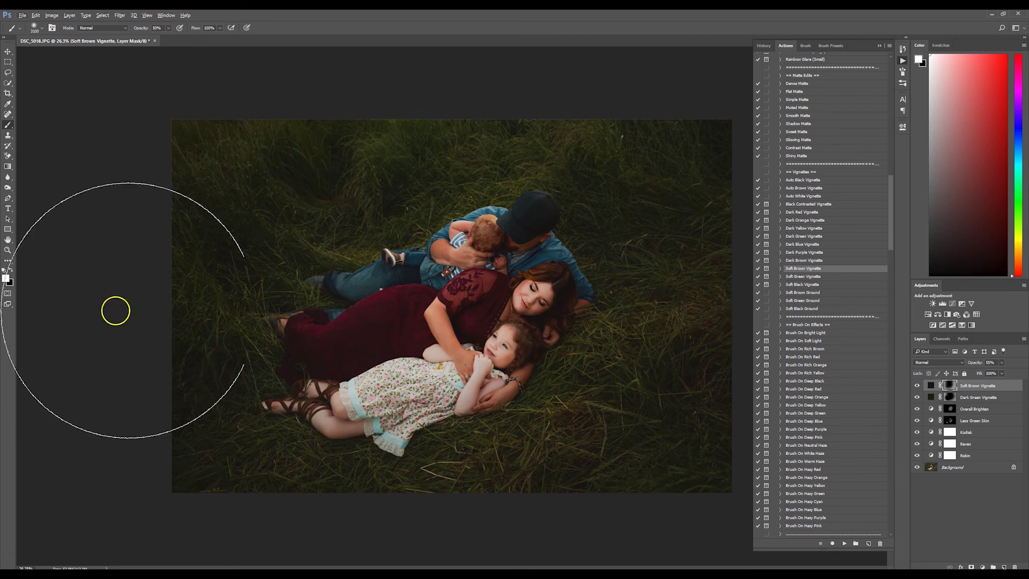
key(x)
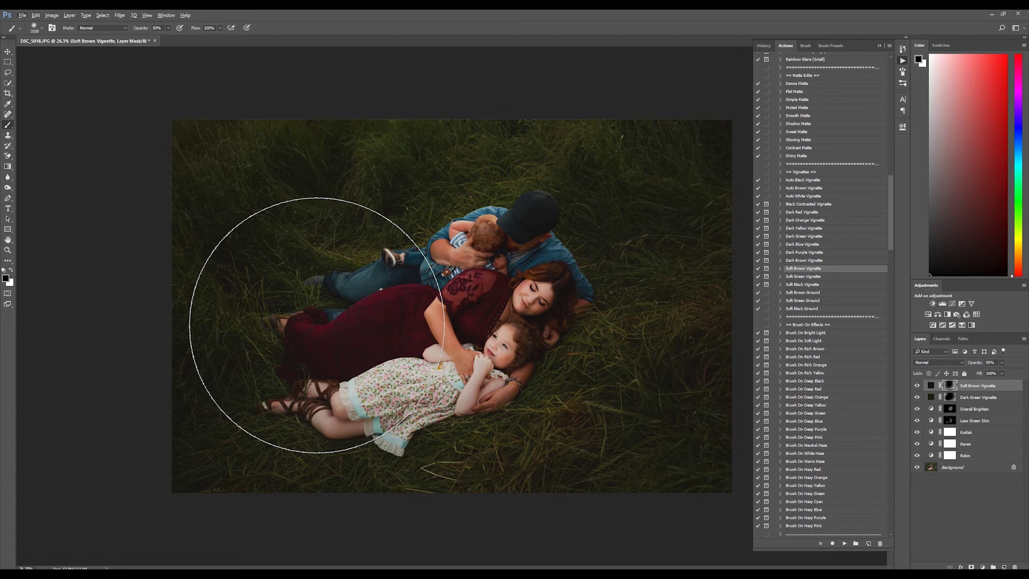
drag(317, 325, 322, 339)
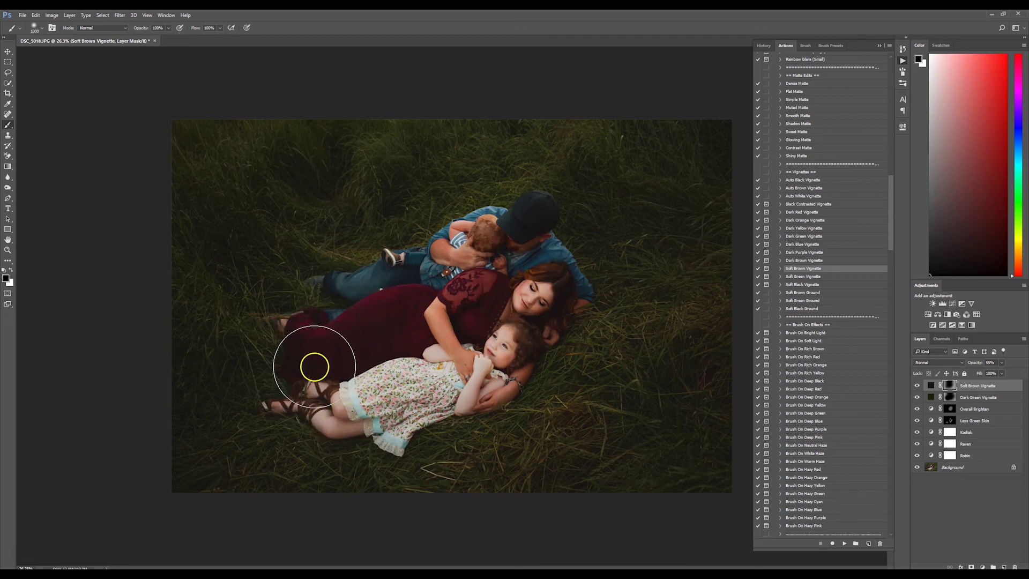
scroll(491, 342, down, 2)
Switch to the Move tool, compare the edit with the original, and zoom in and back out.
click(8, 52)
alt+click(916, 467)
alt+click(916, 467)
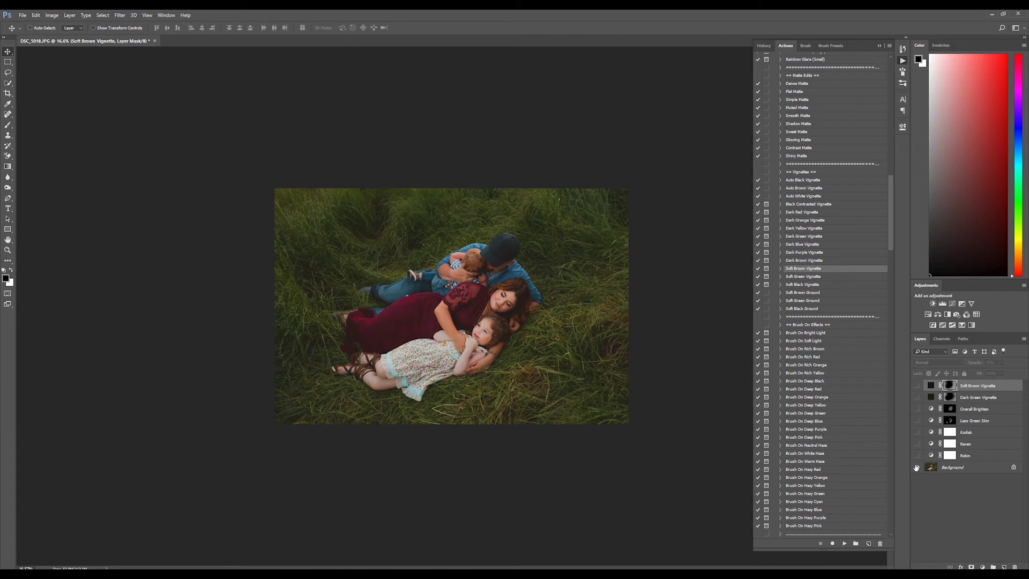
click(578, 352)
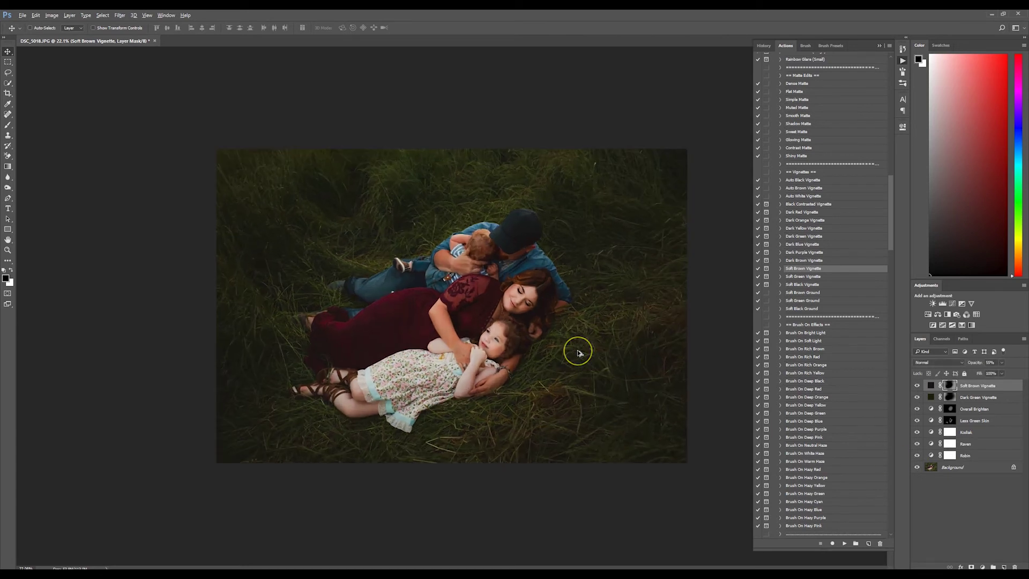
alt+click(609, 327)
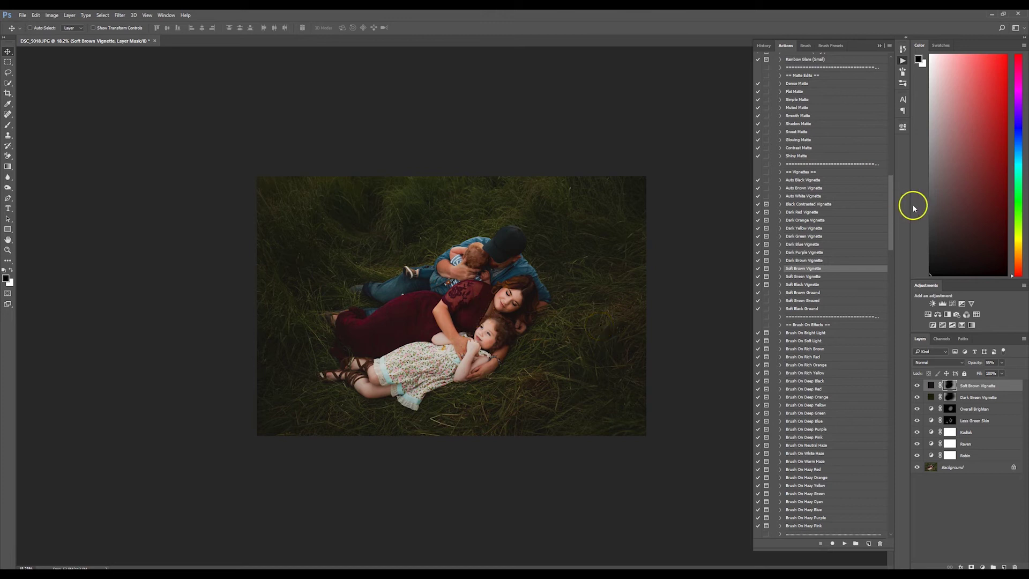
Select the Vivid Sun action in the Light Add-Ons action set.
drag(887, 194, 891, 413)
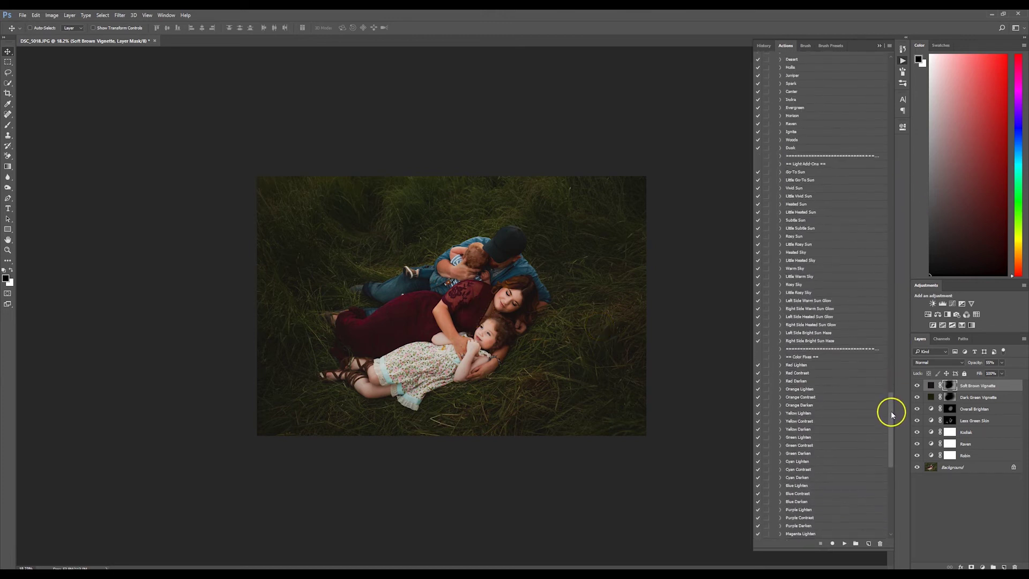
click(819, 164)
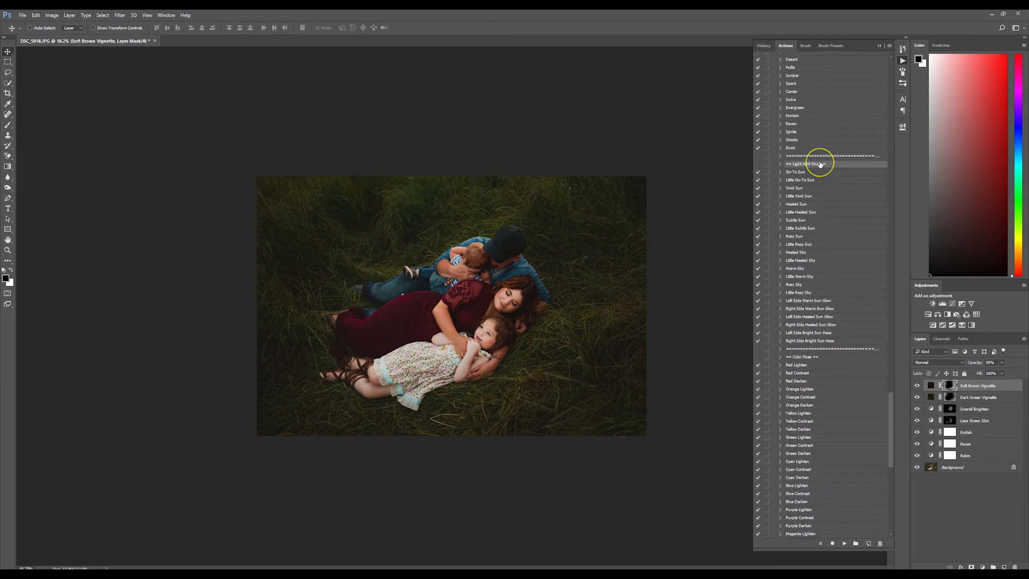
click(817, 188)
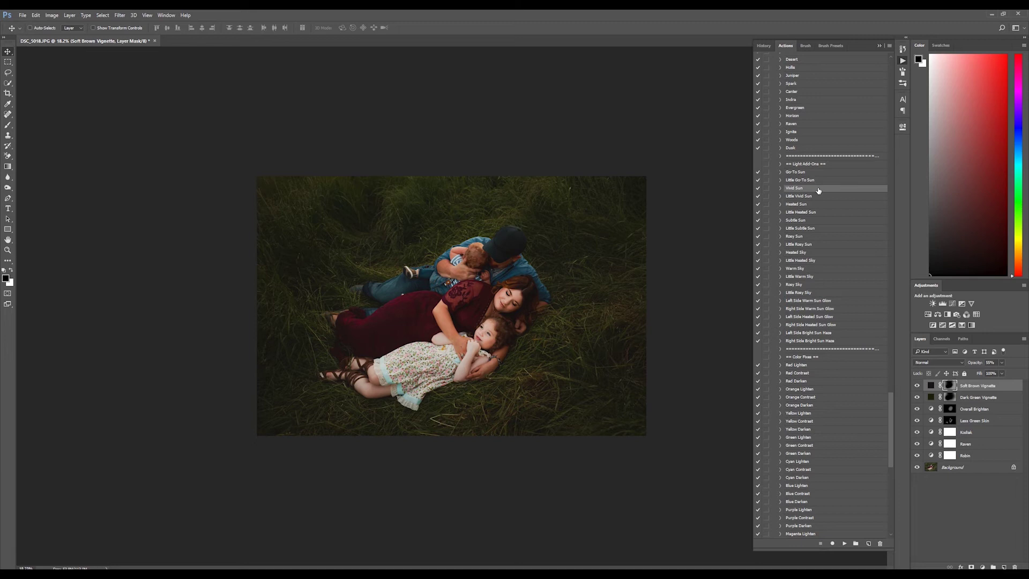
Run Vivid Sun and drag its warm glow to the photo's top edge, slightly left.
click(844, 543)
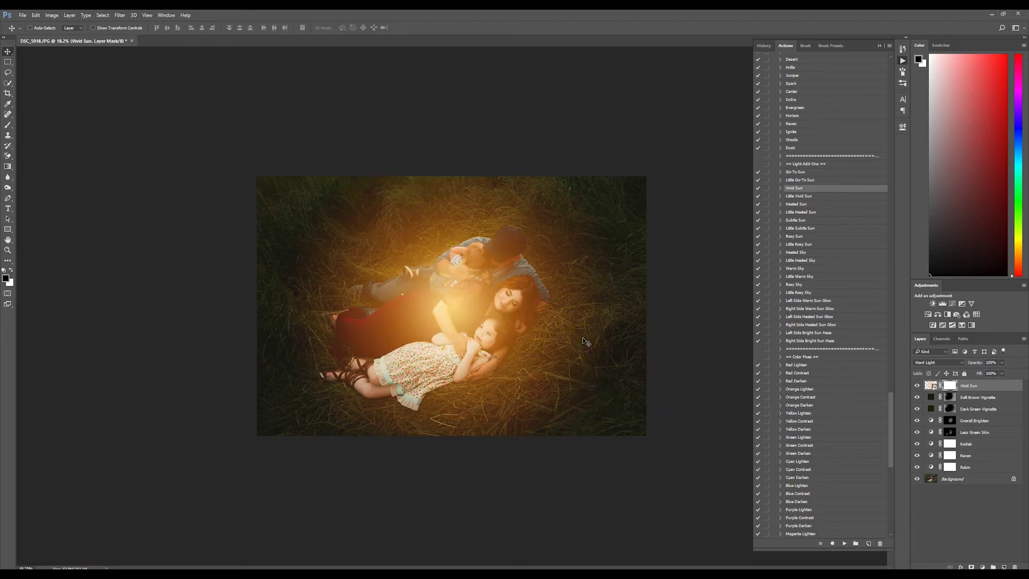
mouse_move(467, 382)
mouse_down()
mouse_move(484, 303)
mouse_move(418, 225)
mouse_up()
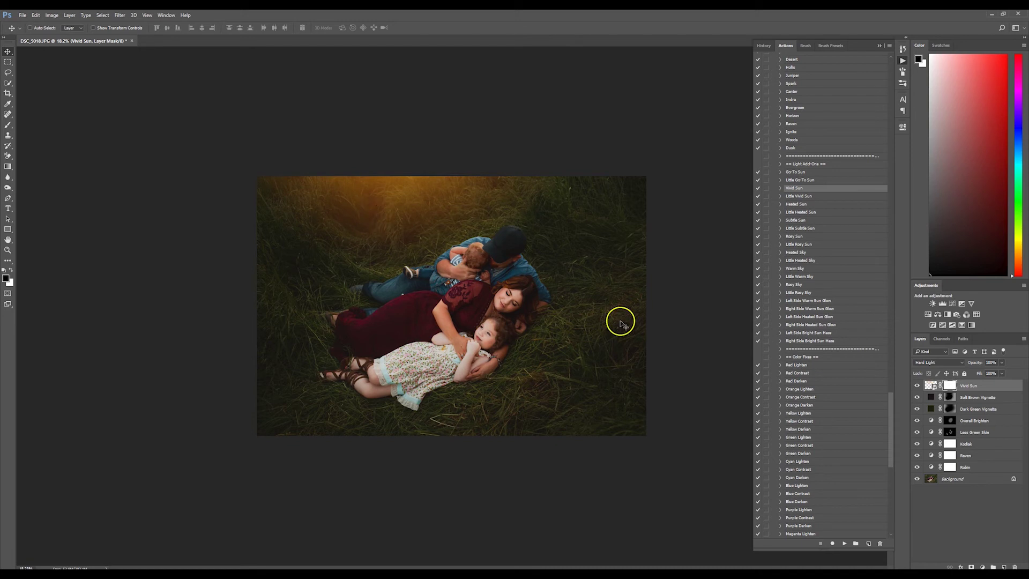
drag(434, 205, 421, 204)
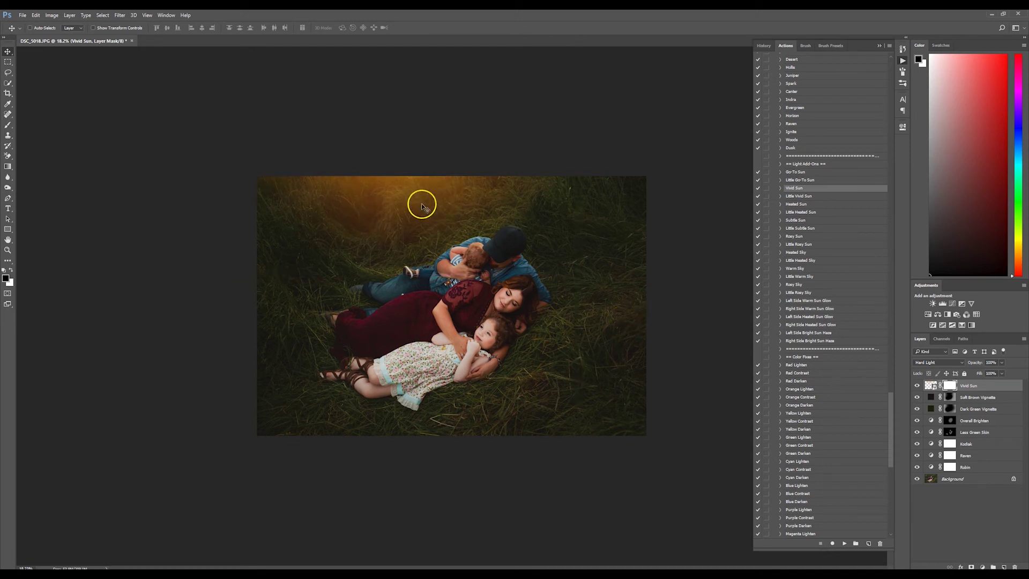
Widen the sun glow with Free Transform, then move it up and left.
key(ctrl+t)
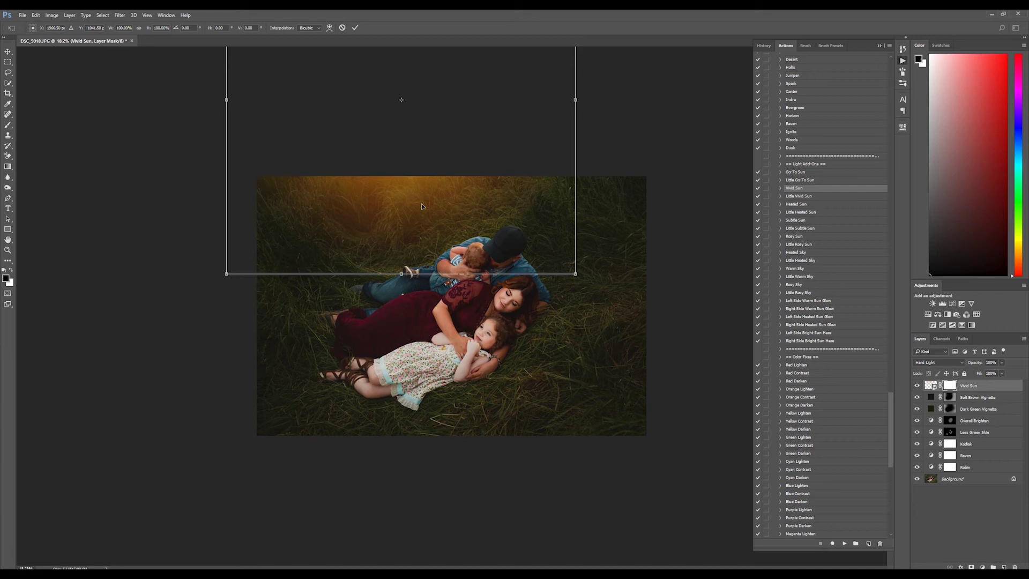
drag(575, 200, 834, 200)
drag(664, 218, 595, 385)
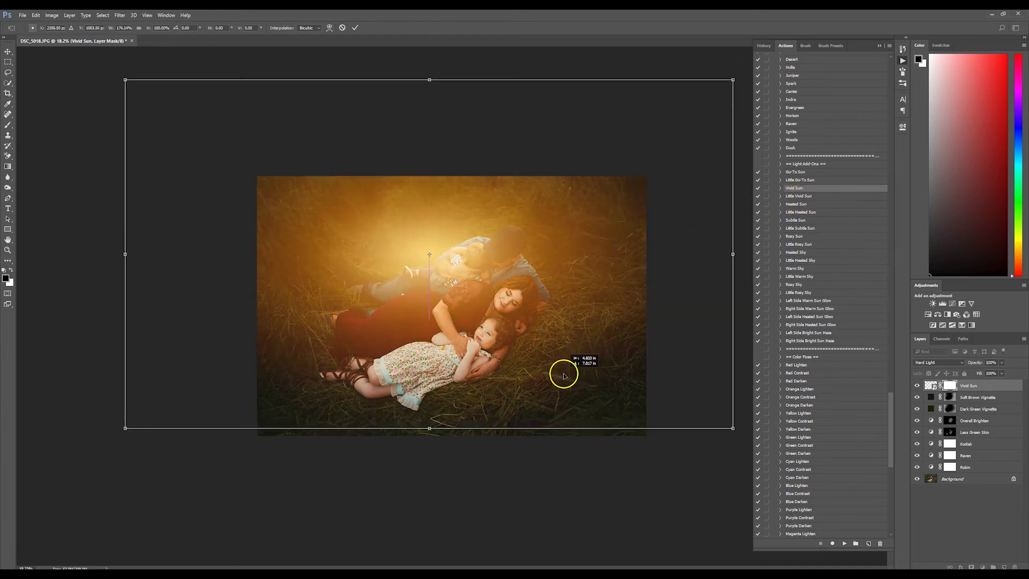
key(Return)
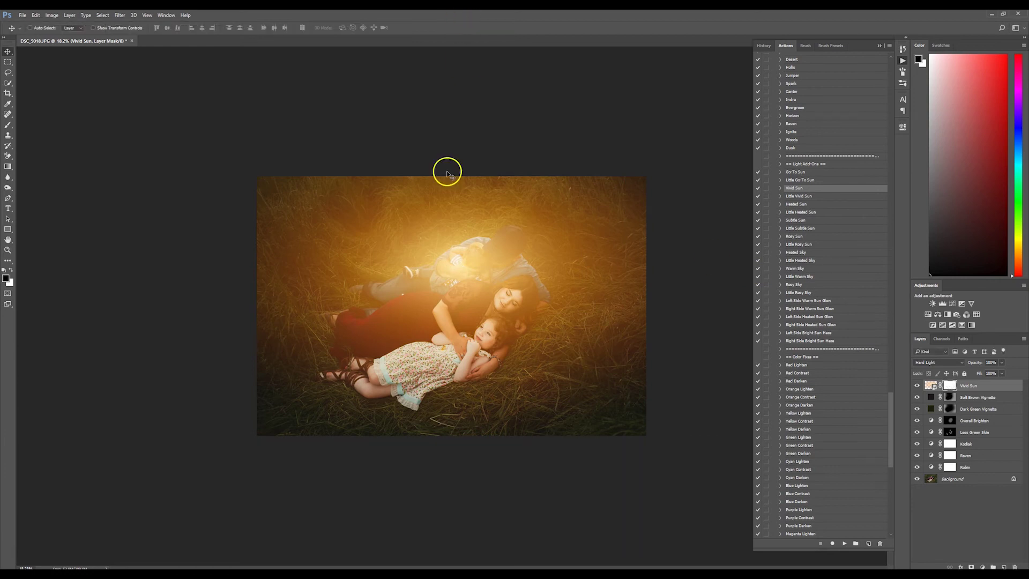
drag(467, 290, 450, 247)
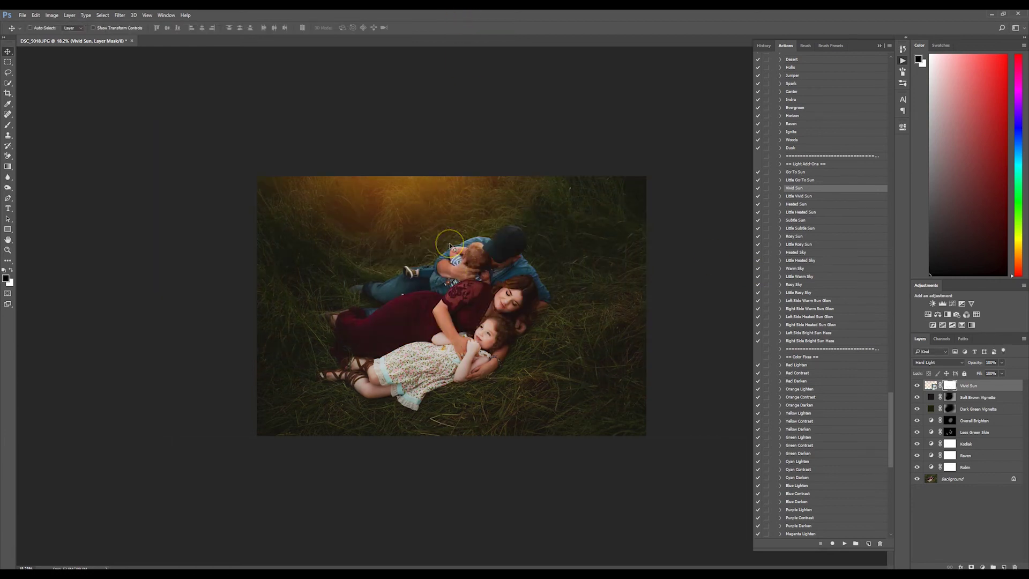
Enlarge the glow by about a third and move it toward the top centre.
key(ctrl+t)
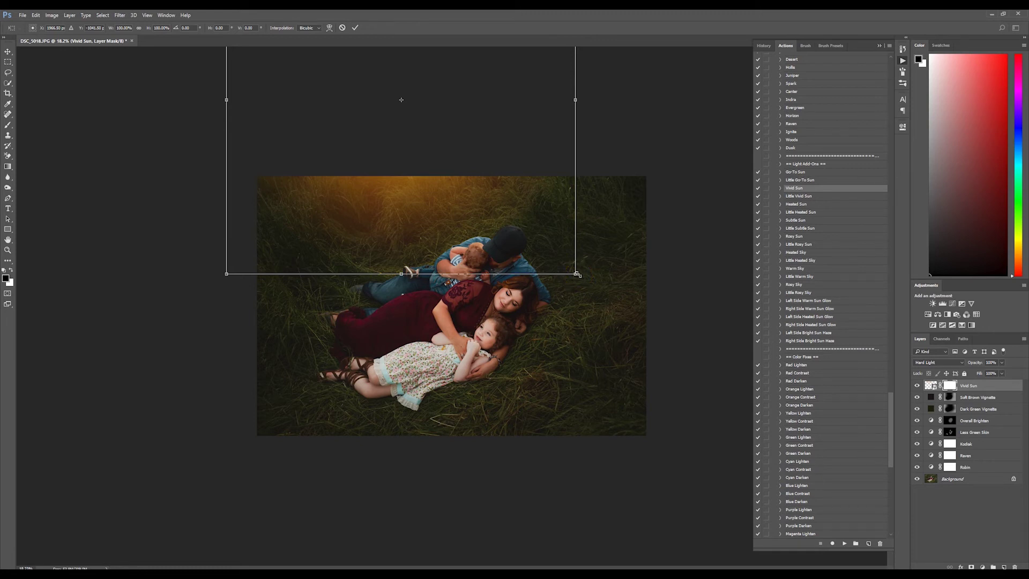
drag(577, 274, 637, 380)
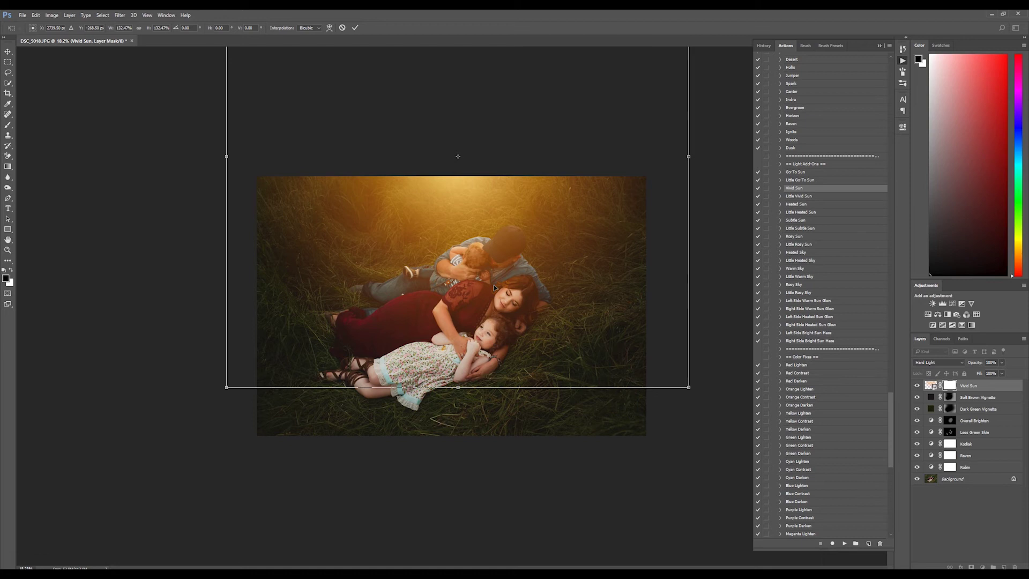
drag(481, 298, 467, 250)
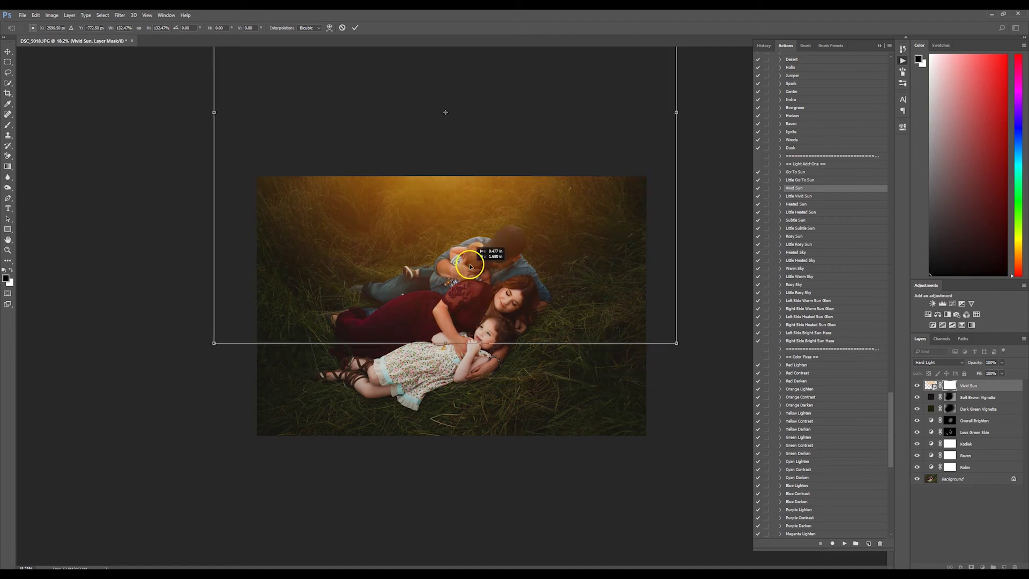
key(Return)
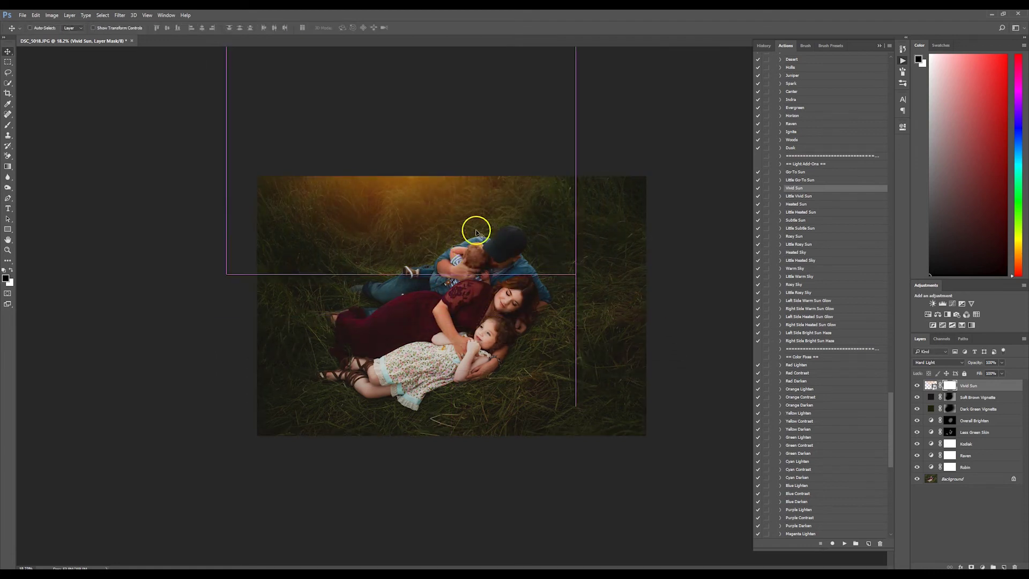
drag(475, 230, 492, 311)
Scale the glow up slightly, narrow its right side, and centre it along the top.
key(ctrl+t)
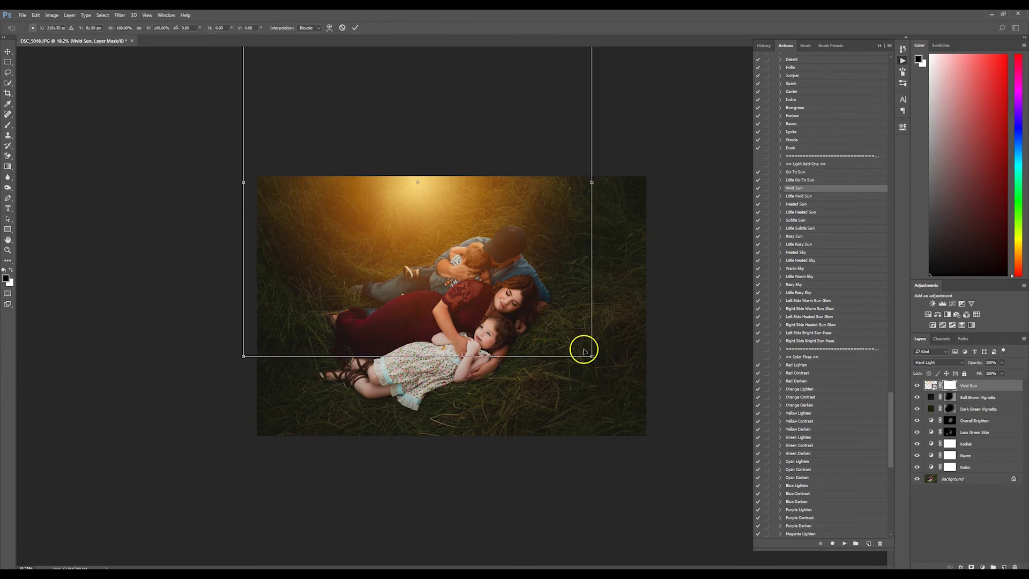
mouse_move(593, 356)
mouse_down()
mouse_move(646, 395)
mouse_move(673, 357)
mouse_up()
mouse_move(577, 335)
mouse_down()
mouse_move(551, 273)
mouse_move(542, 273)
mouse_up()
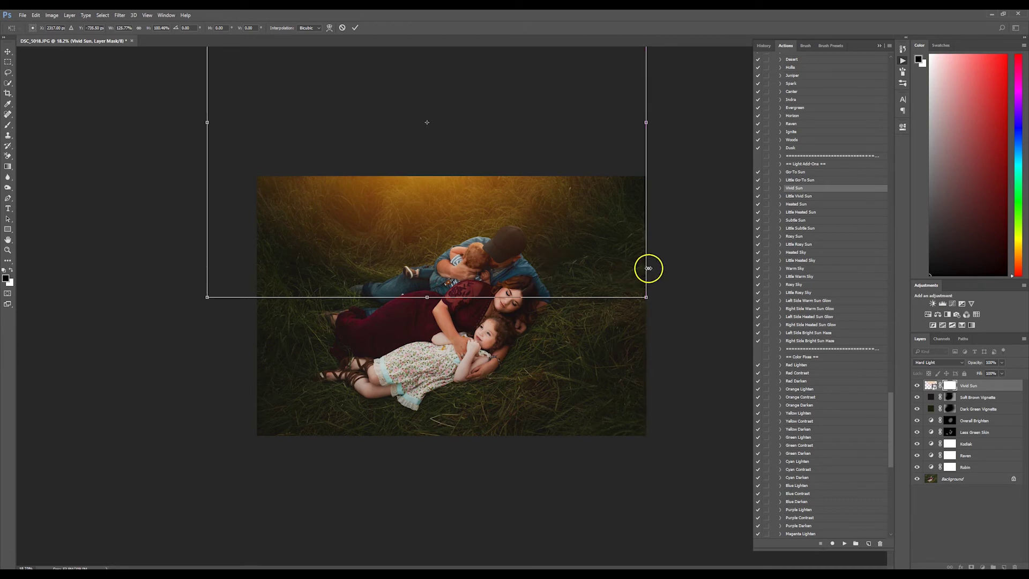
drag(646, 269, 595, 270)
mouse_move(500, 275)
mouse_down()
mouse_move(526, 274)
mouse_move(521, 259)
mouse_up()
key(Return)
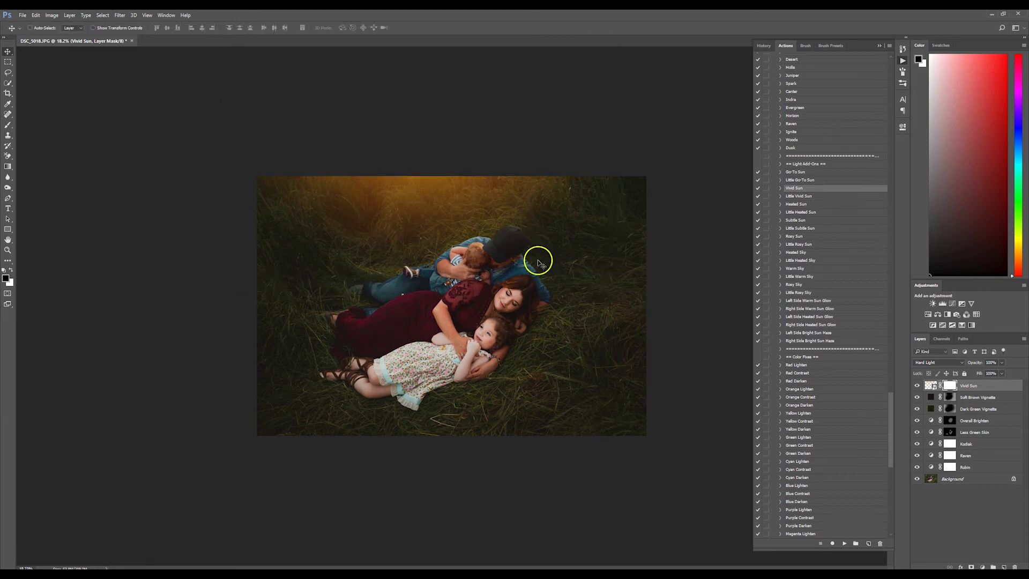
key(ctrl+plus)
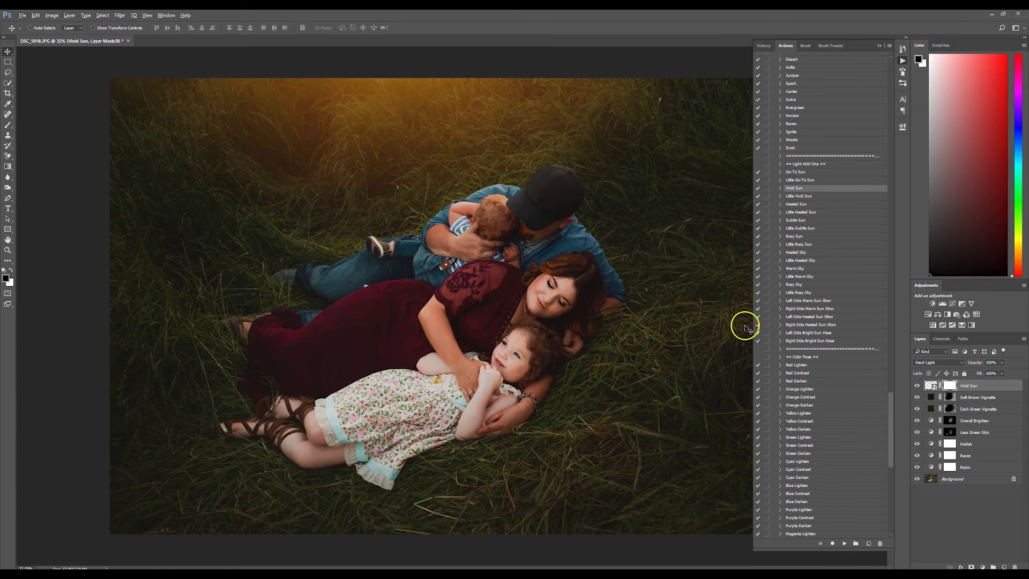
Toggle the Vivid Sun layer to compare and shift the glow across the photo.
click(916, 385)
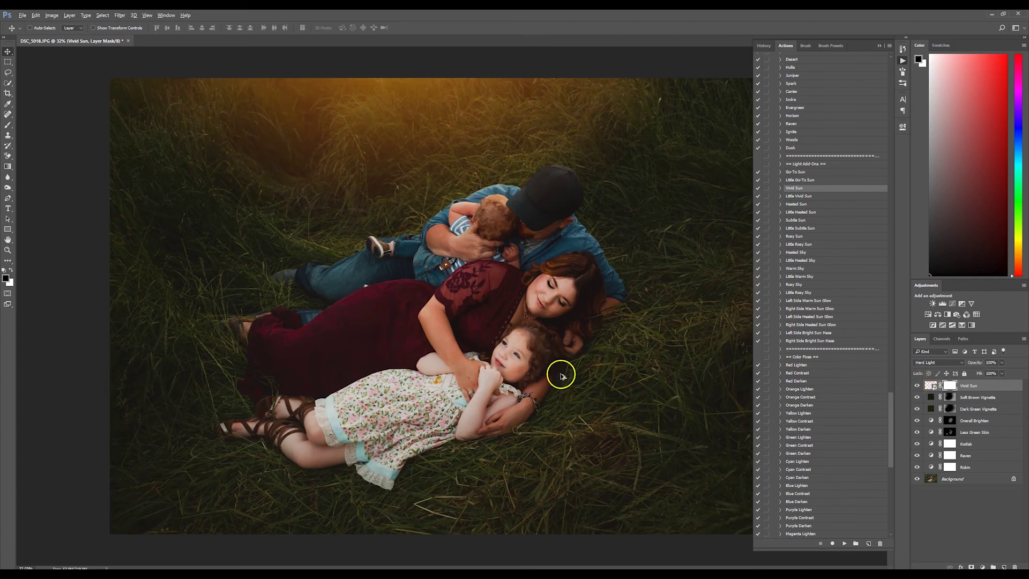
scroll(560, 375, down, 2)
drag(450, 208, 430, 200)
key(ctrl)
Rotate the glow about 54° with Free Transform and nudge it upward into place.
key(ctrl+t)
mouse_move(690, 303)
mouse_down()
mouse_move(374, 440)
mouse_move(367, 293)
mouse_up()
mouse_move(392, 246)
mouse_down()
mouse_move(372, 249)
mouse_move(384, 259)
mouse_up()
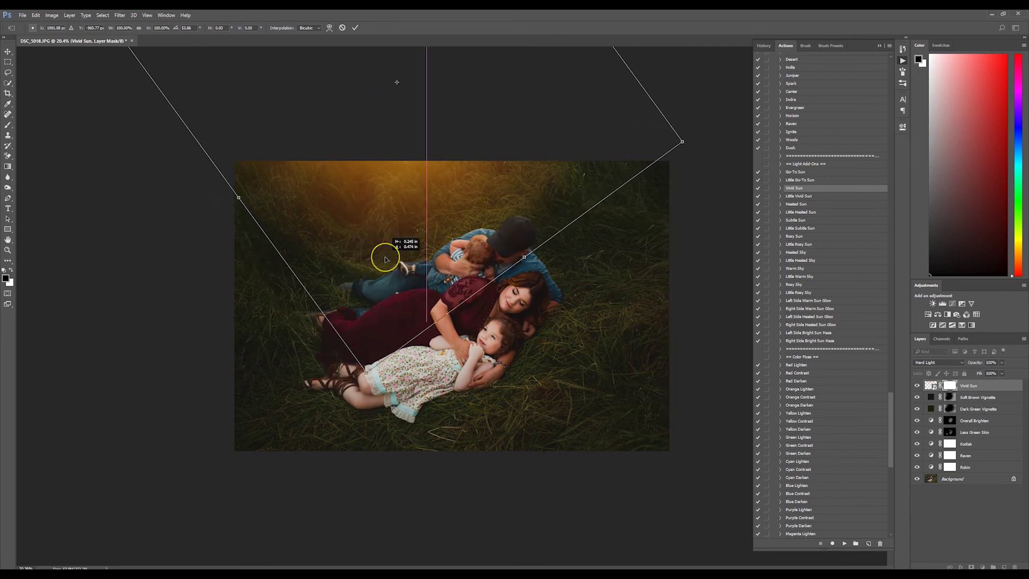
key(Return)
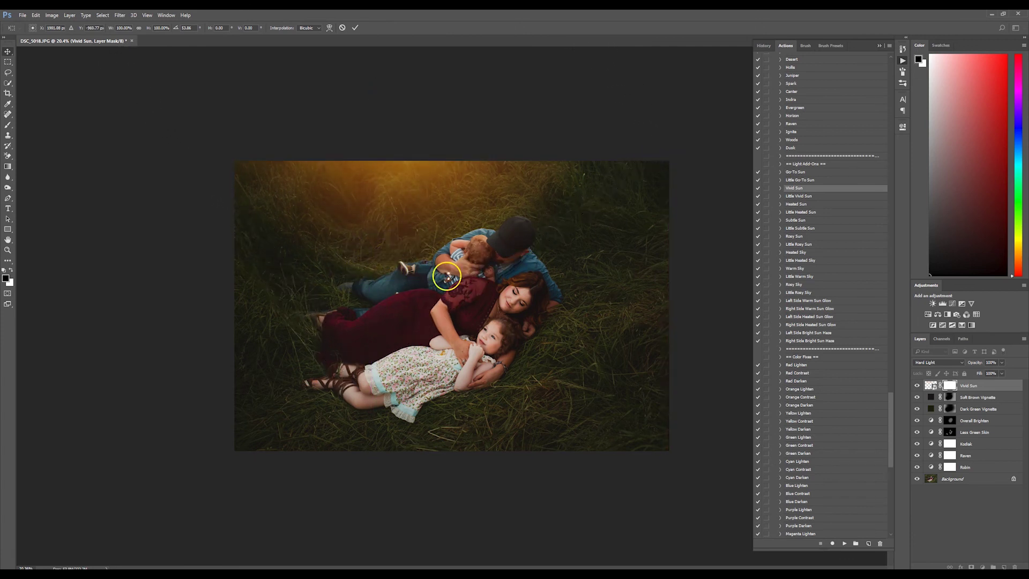
mouse_move(418, 250)
mouse_down()
mouse_move(393, 185)
mouse_move(413, 225)
mouse_up()
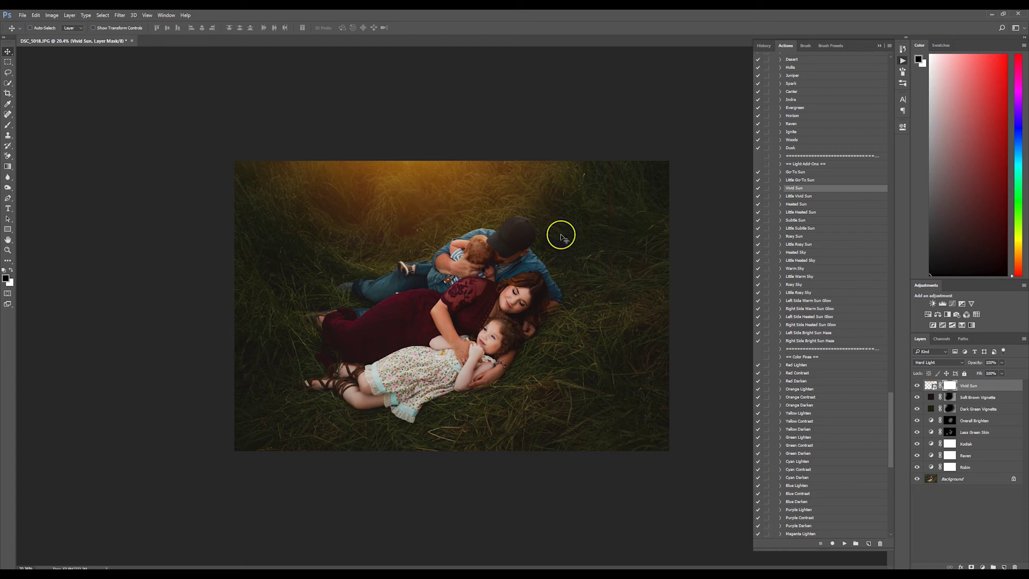
click(971, 383)
Drag the Vivid Sun layer just above Background, nudge the glow, and select Background.
click(972, 467)
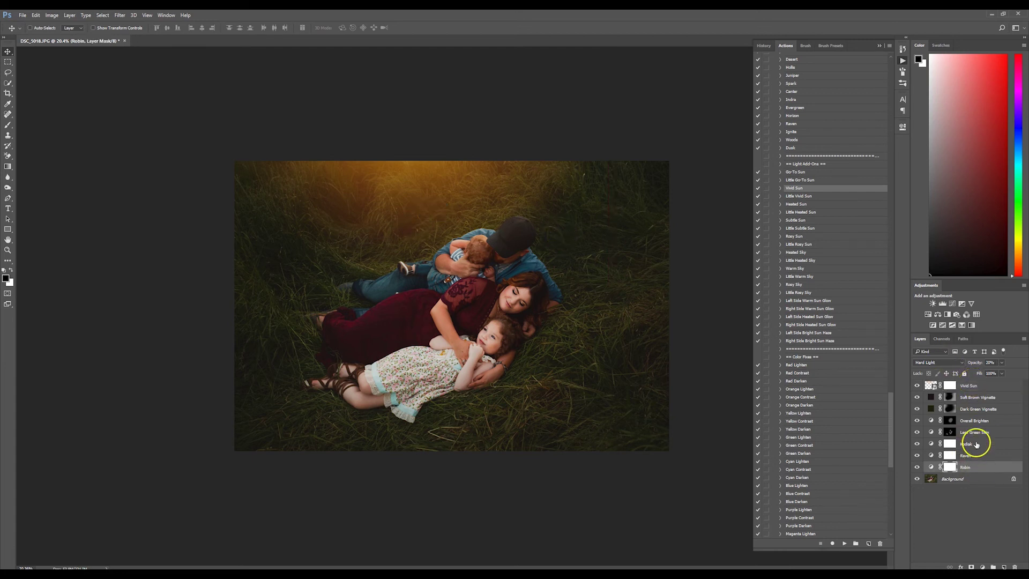
click(974, 385)
drag(979, 386, 980, 473)
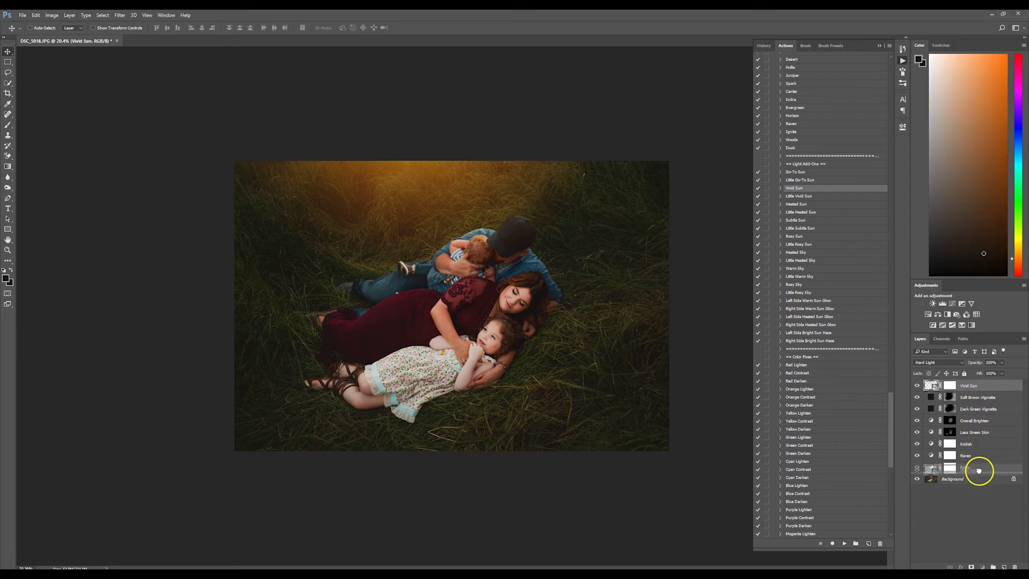
click(980, 473)
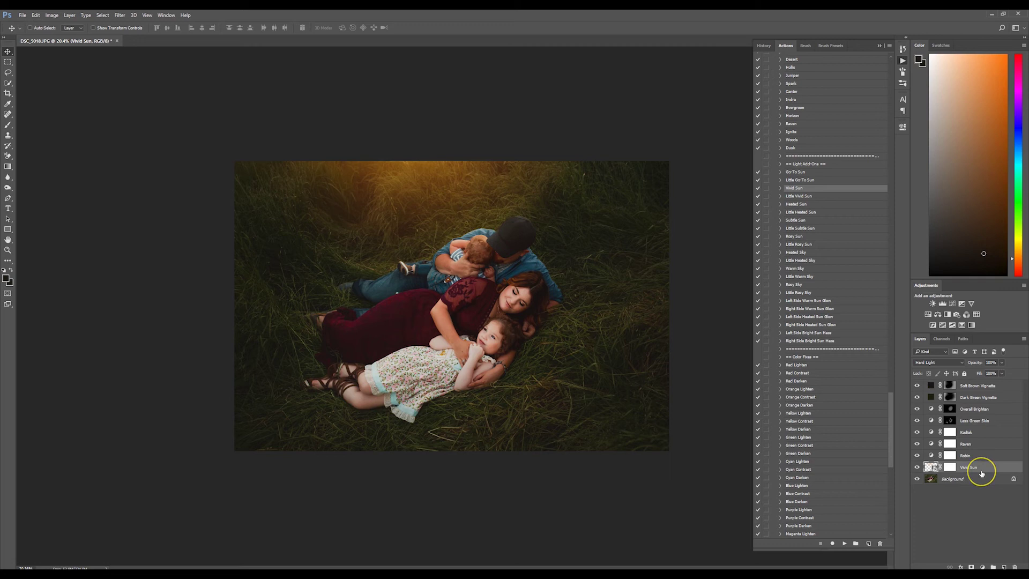
drag(981, 474, 973, 460)
mouse_move(379, 168)
mouse_down()
mouse_move(450, 211)
mouse_move(416, 211)
mouse_move(436, 220)
mouse_up()
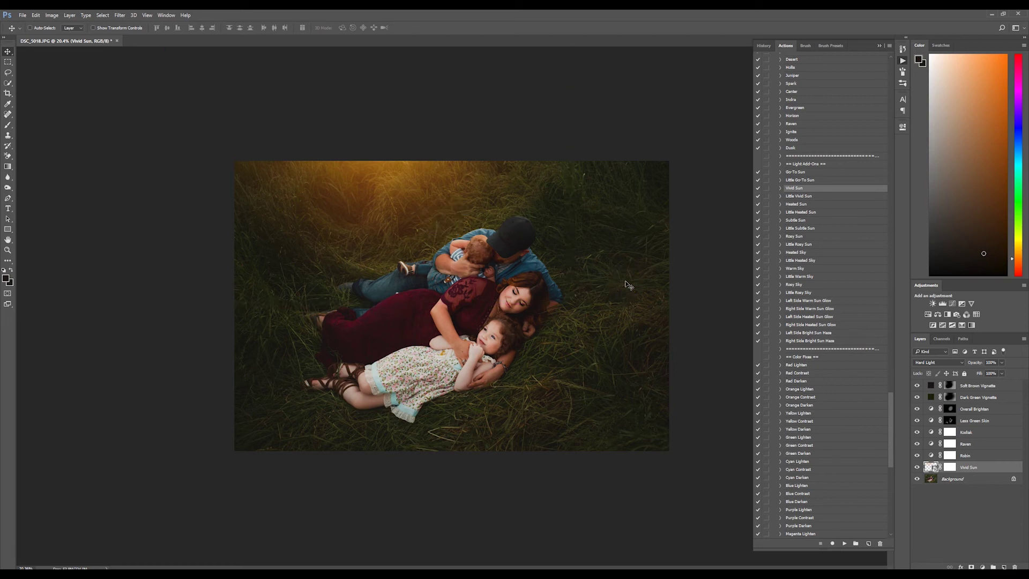
click(968, 477)
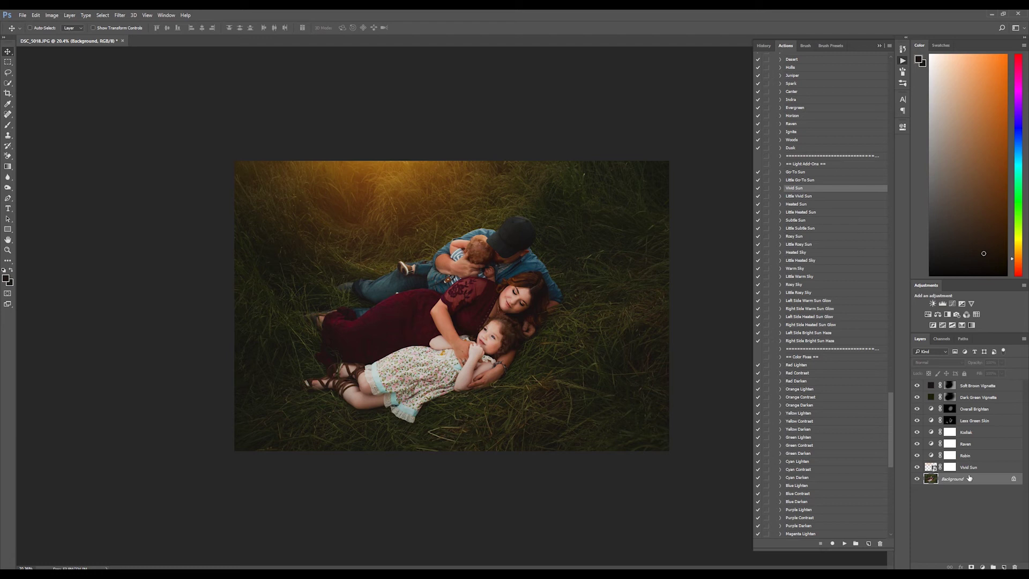
Duplicate Background, lasso a U-shape around the family, and feather it 300 pixels.
click(970, 477)
key(ctrl+j)
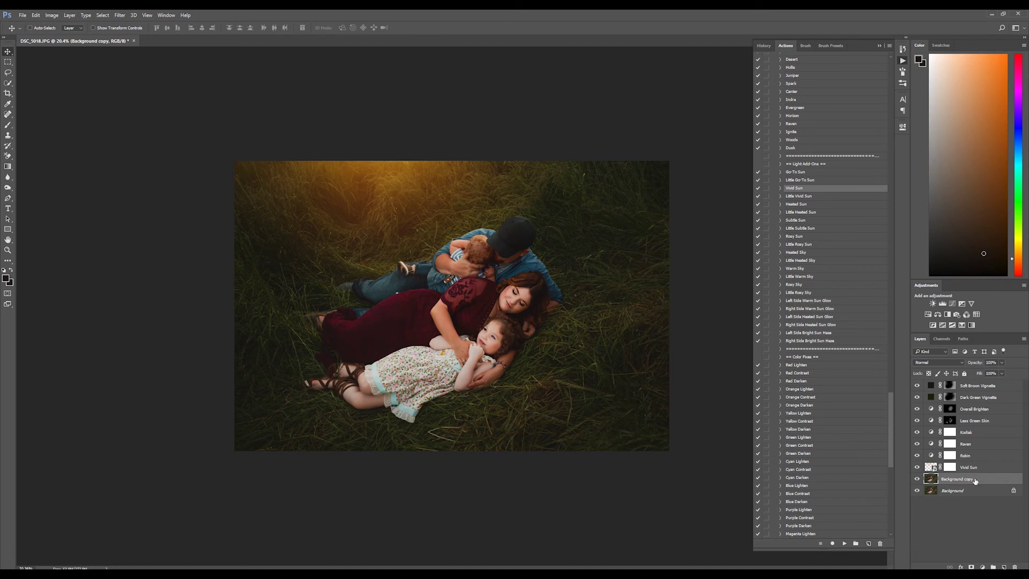
click(8, 73)
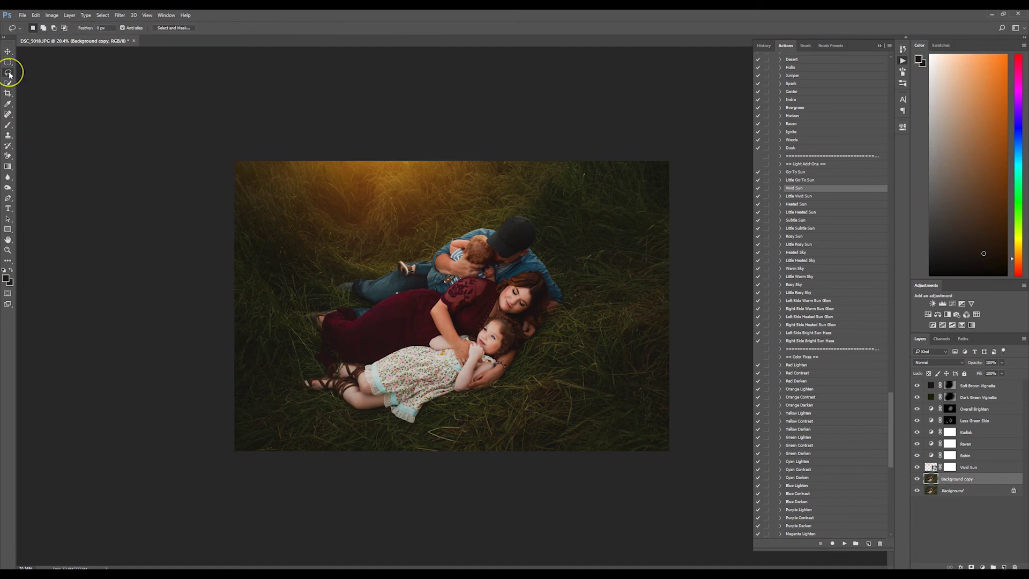
right_click(8, 73)
click(51, 72)
mouse_move(287, 161)
mouse_down()
mouse_move(276, 209)
mouse_move(384, 424)
mouse_move(478, 402)
mouse_move(539, 363)
mouse_move(587, 285)
mouse_move(586, 151)
mouse_move(732, 143)
mouse_move(787, 186)
mouse_move(230, 466)
mouse_move(234, 159)
mouse_up()
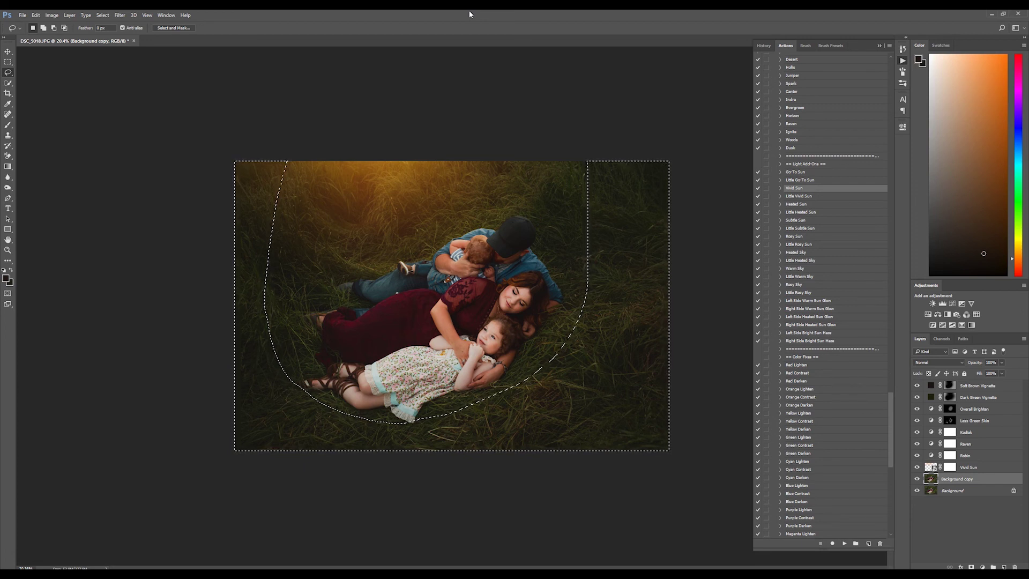
key(shift+F6)
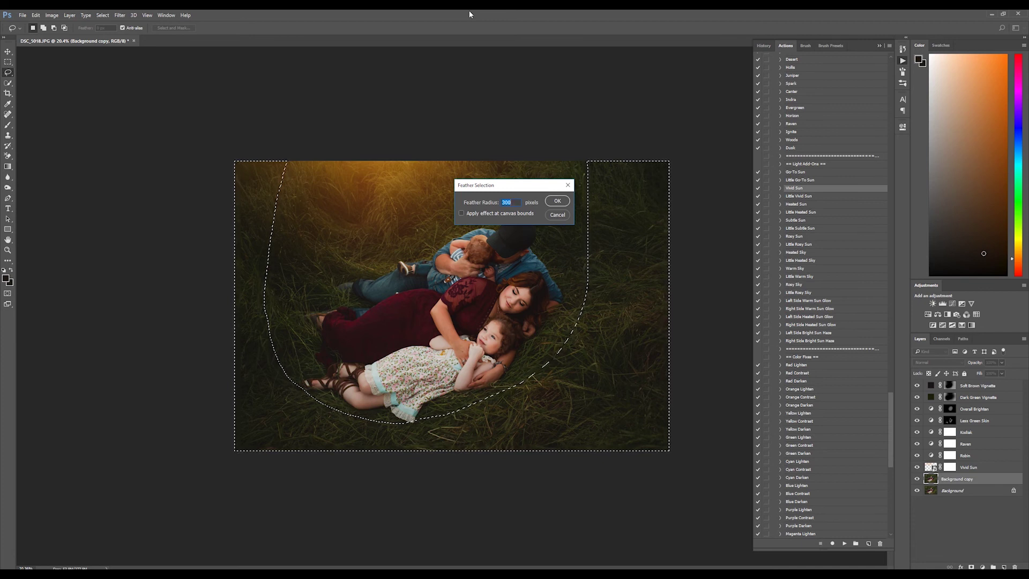
key(Return)
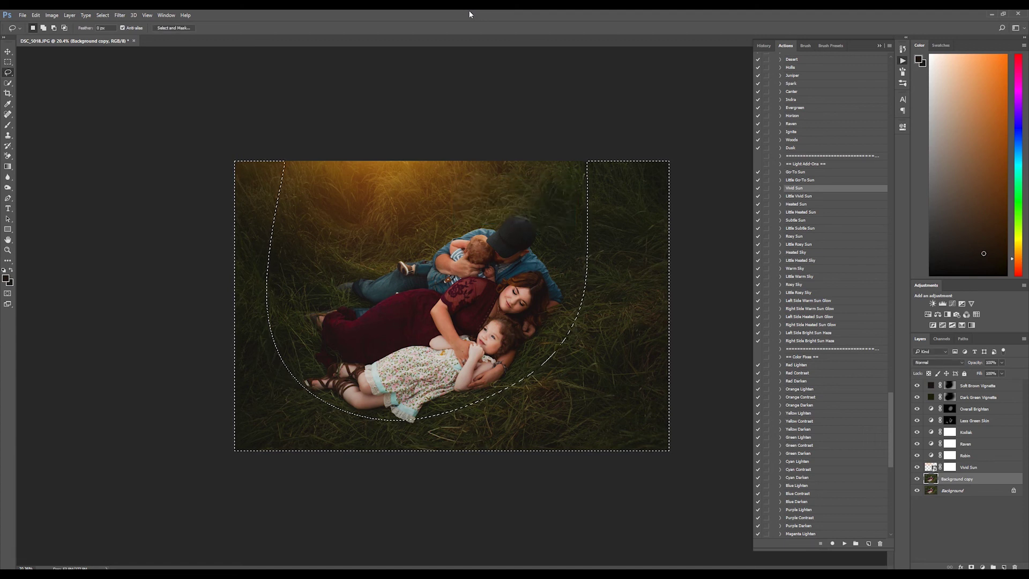
Build a Curves adjustment that pulls the midtones down and lifts the black point.
key(ctrl+m)
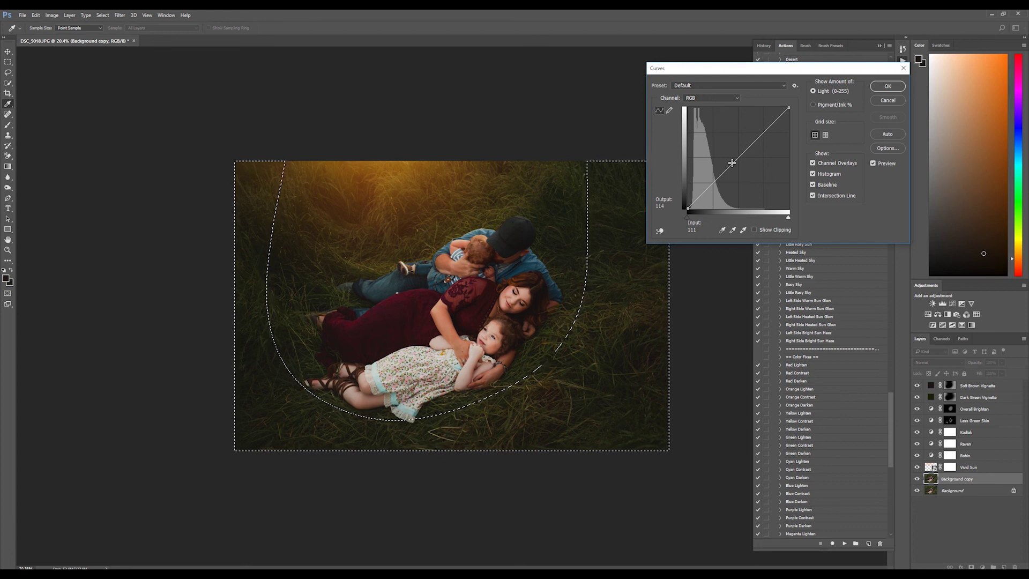
mouse_move(739, 157)
mouse_down()
mouse_move(739, 170)
mouse_move(723, 134)
mouse_move(750, 190)
mouse_move(737, 164)
mouse_up()
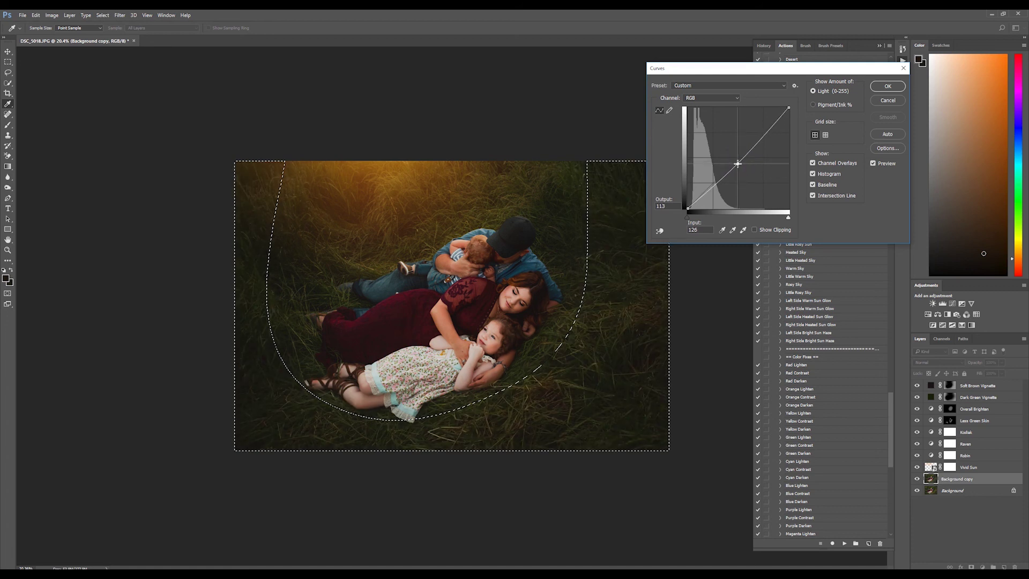
drag(737, 164, 738, 164)
drag(686, 208, 685, 195)
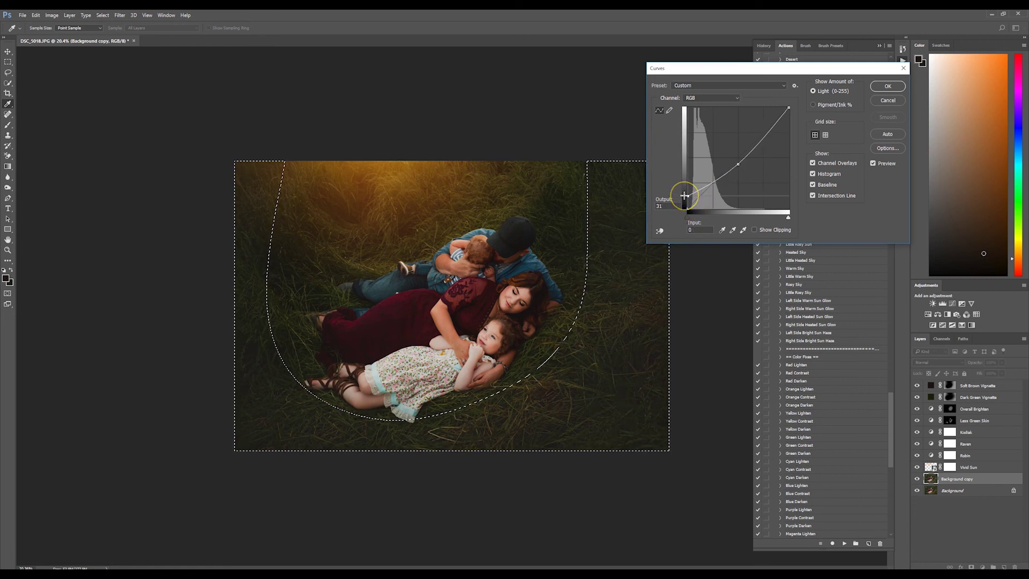
drag(682, 192, 671, 208)
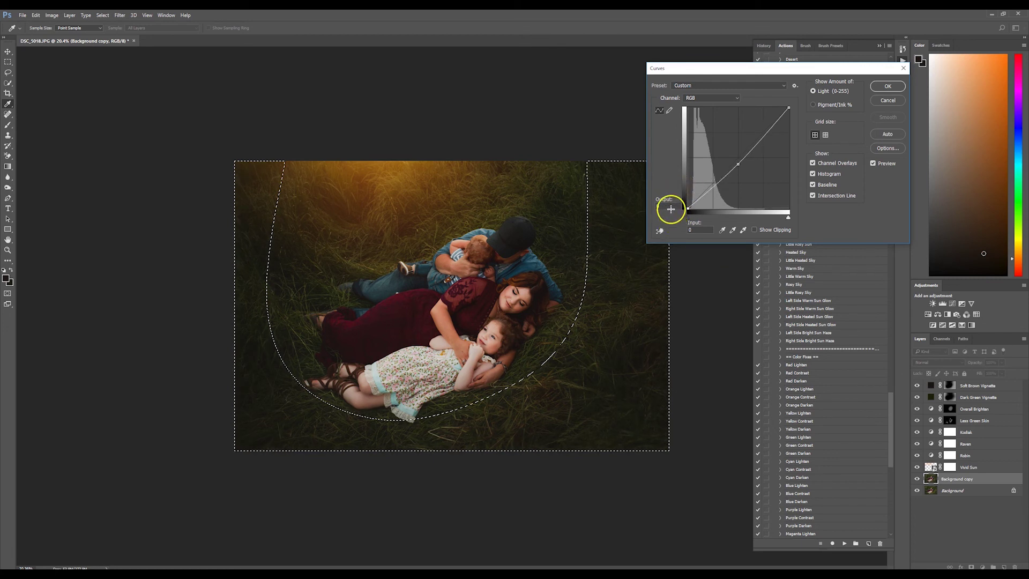
Compare the curve with Preview, confirm the darkening, and clear the selection.
click(873, 163)
click(873, 163)
click(873, 163)
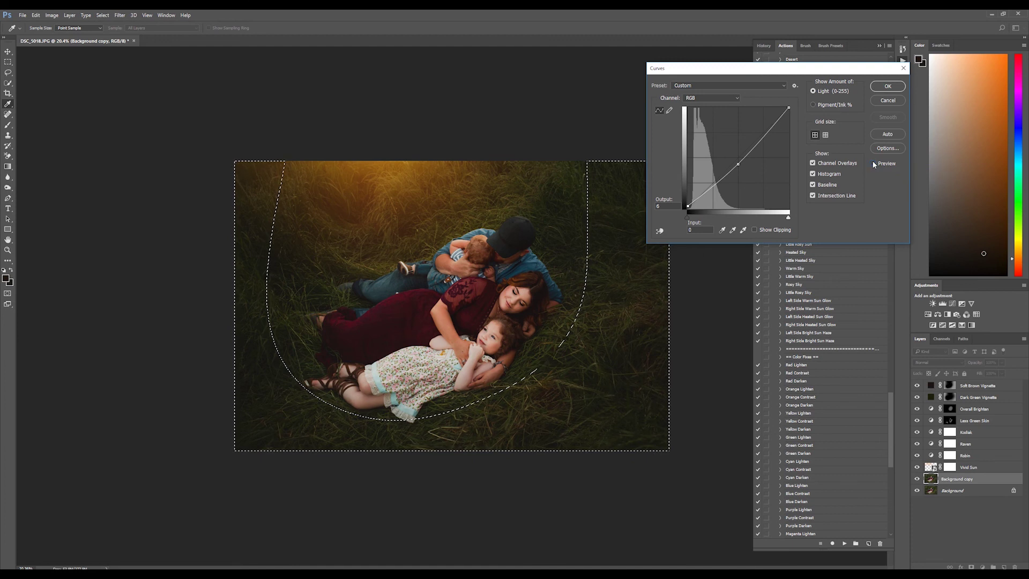
click(881, 87)
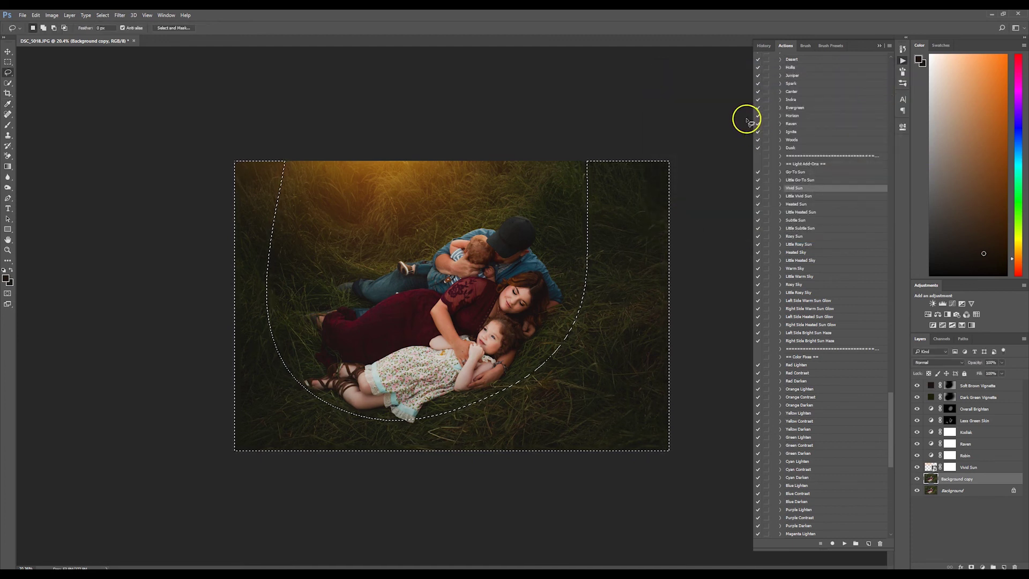
click(588, 245)
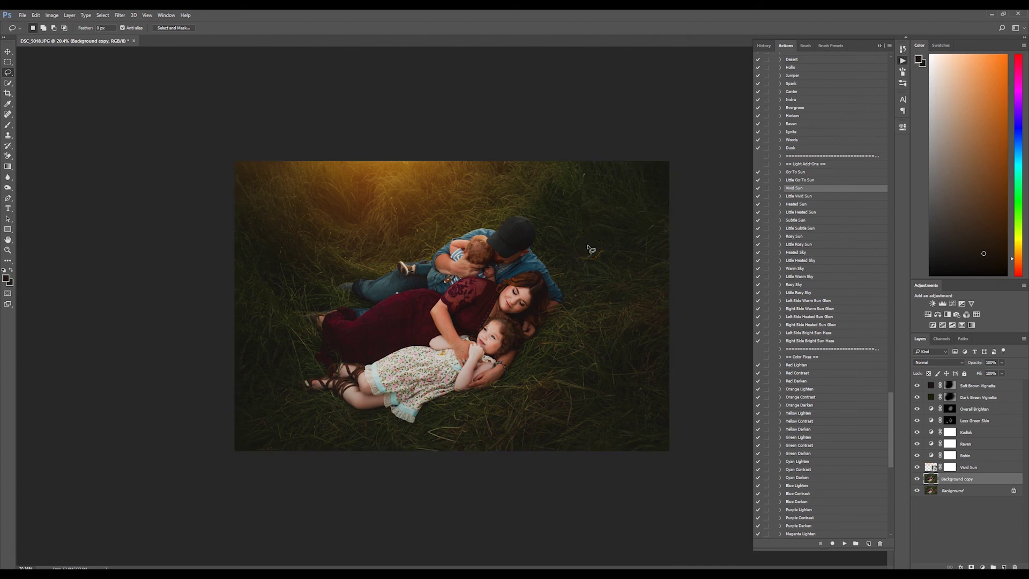
Lasso an oval around the family and feather it by 300 pixels.
mouse_move(450, 193)
mouse_down()
mouse_move(293, 352)
mouse_move(382, 418)
mouse_up()
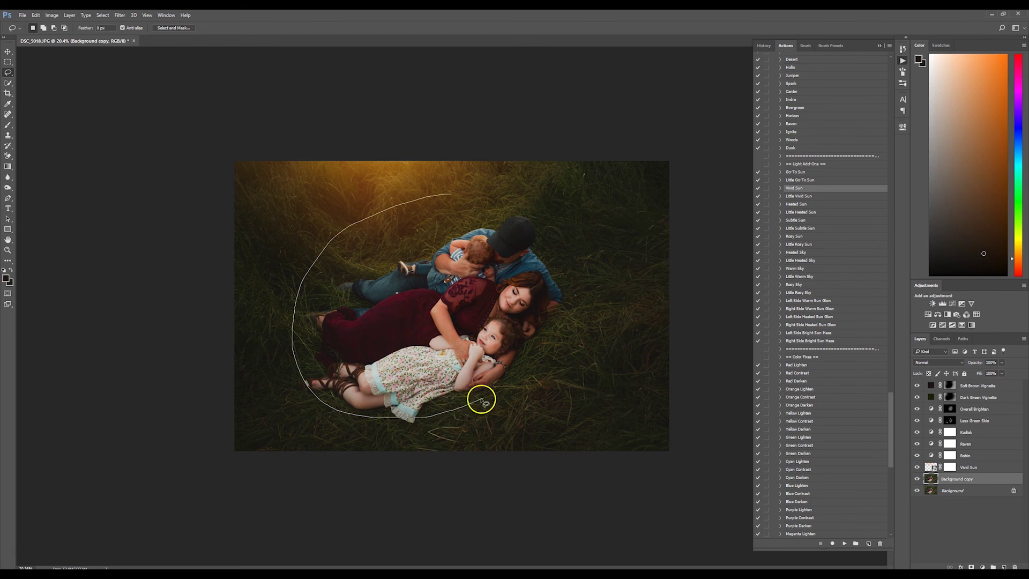
drag(481, 400, 531, 197)
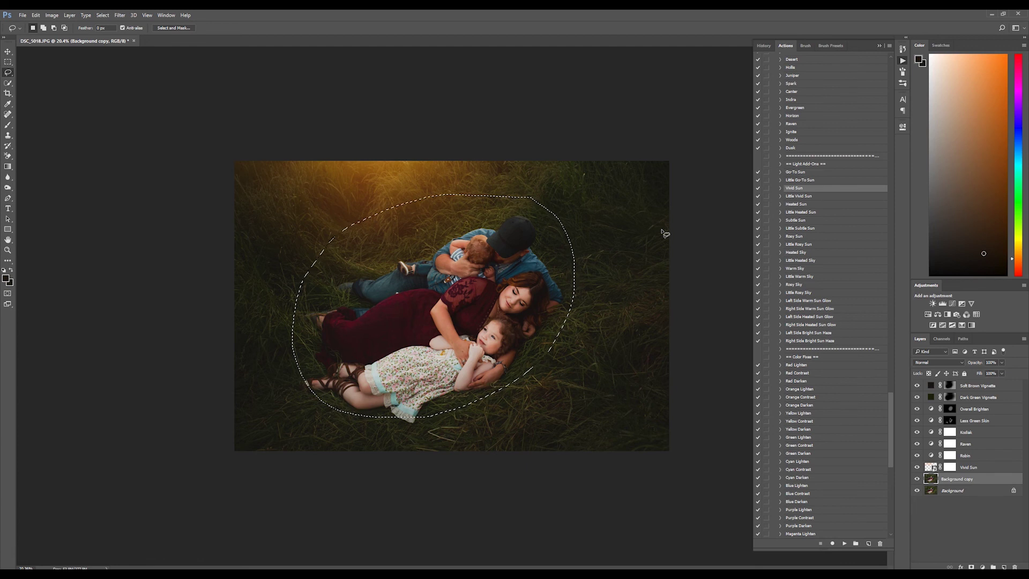
key(shift+F6)
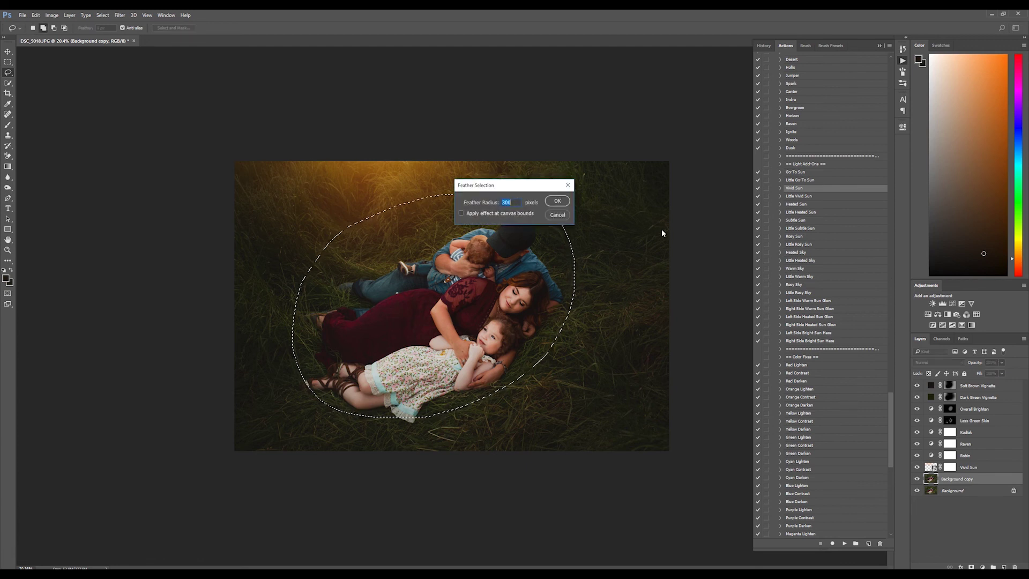
key(Return)
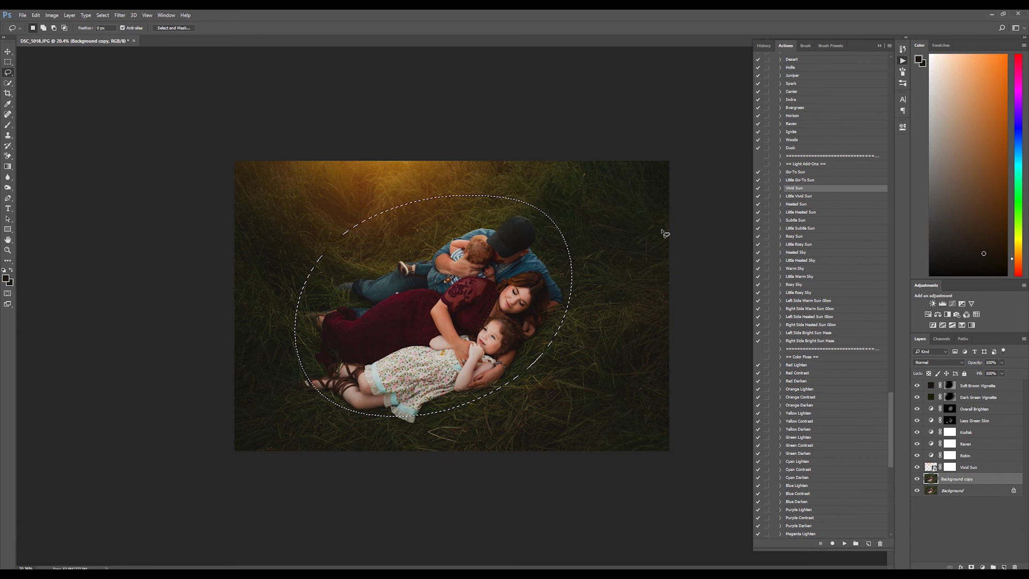
Apply a Curves adjustment slightly raising the midtones, with a shadow anchor point, to the oval.
key(ctrl+m)
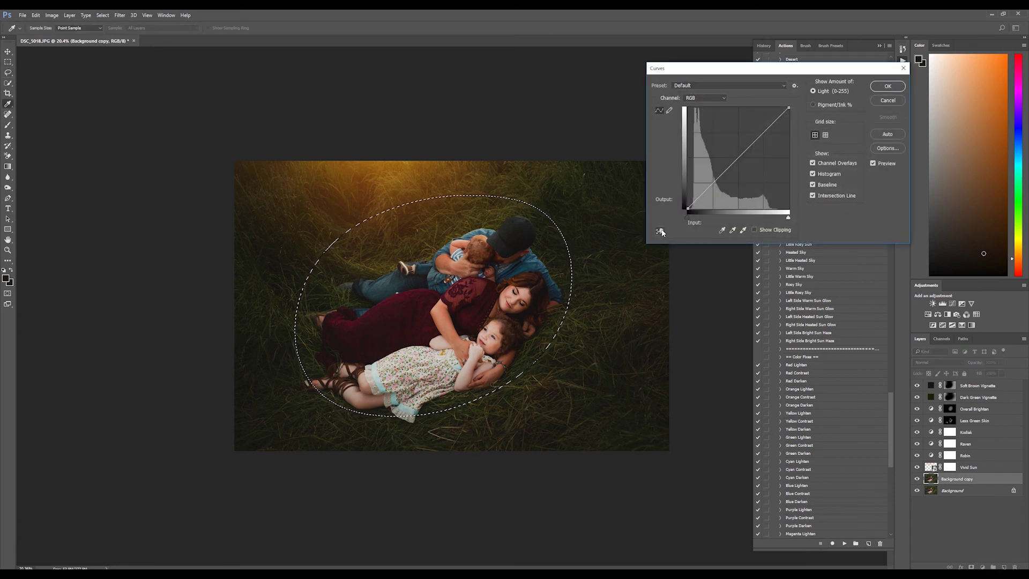
click(737, 156)
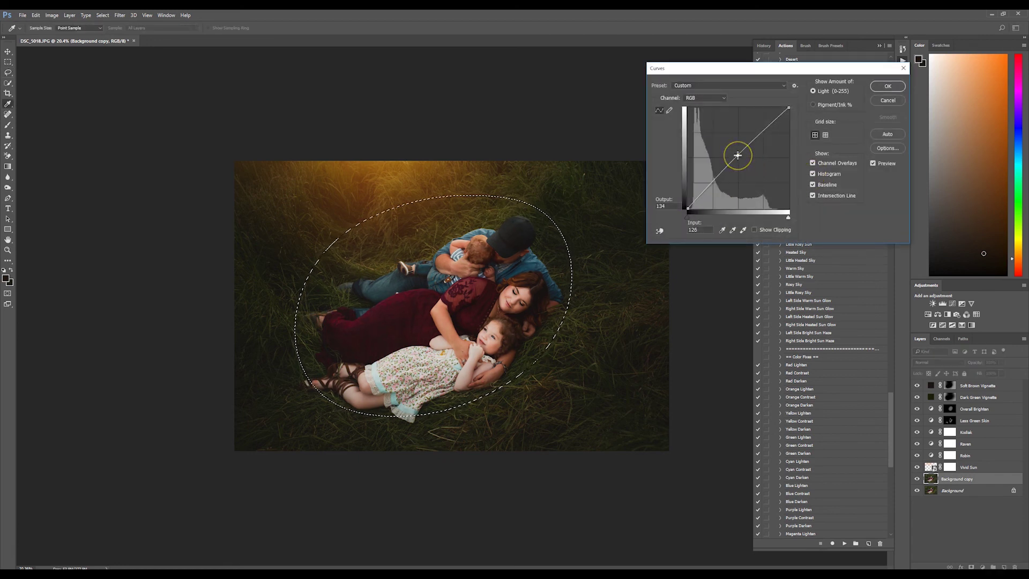
drag(719, 169, 714, 179)
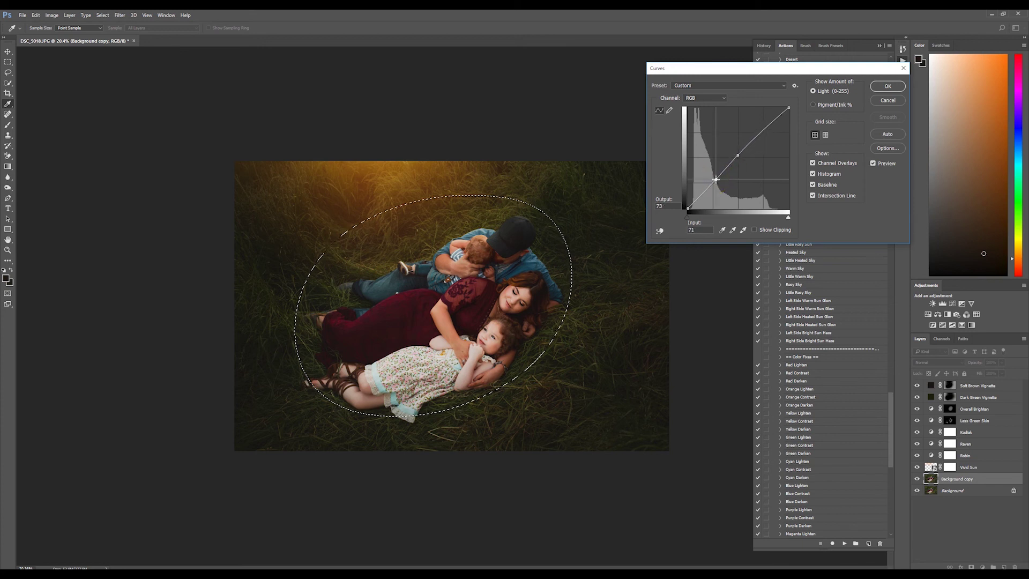
click(872, 164)
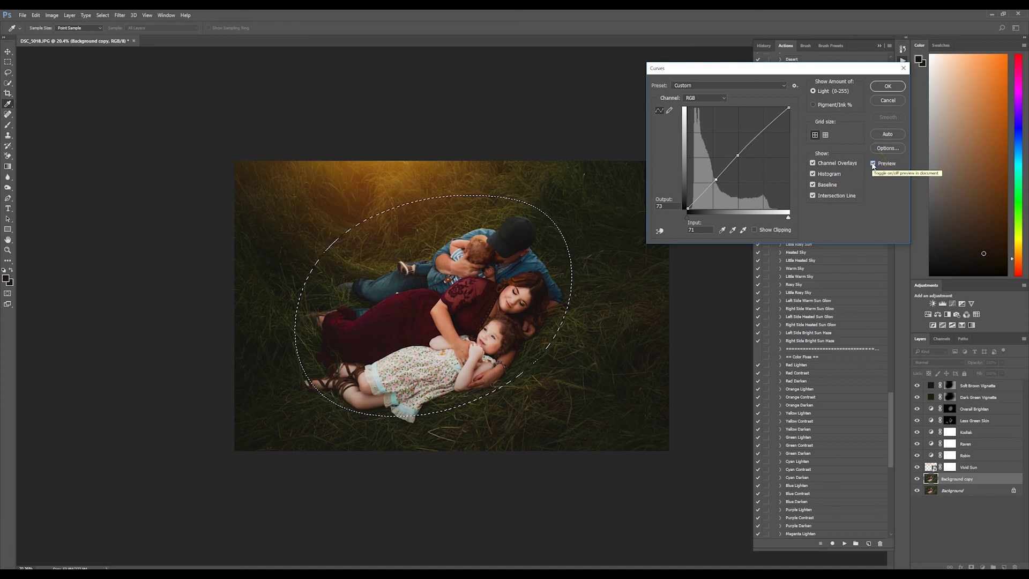
click(889, 86)
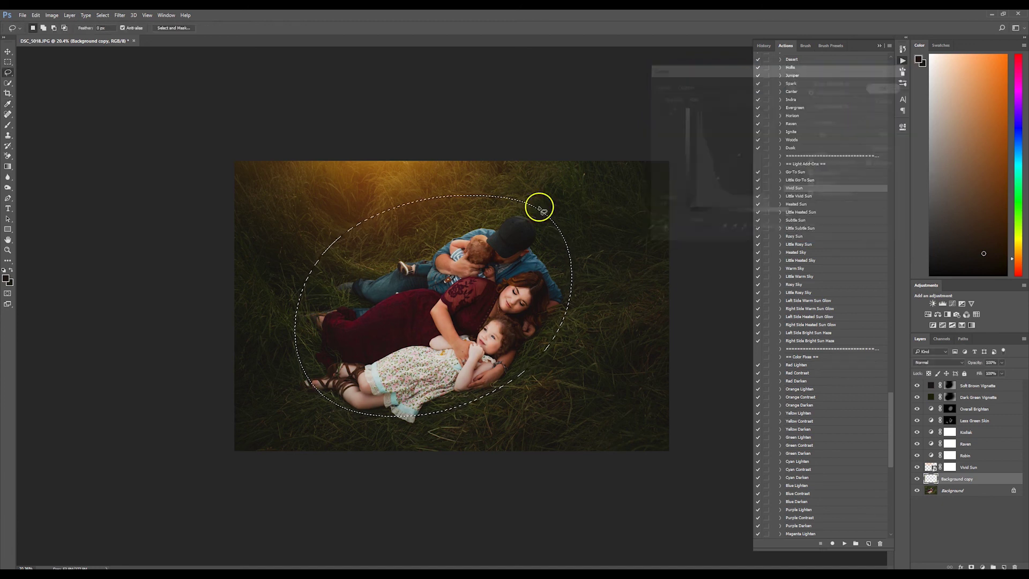
Deselect, toggle Background copy visibility to compare, then select the Soft Brown Vignette layer.
key(ctrl+d)
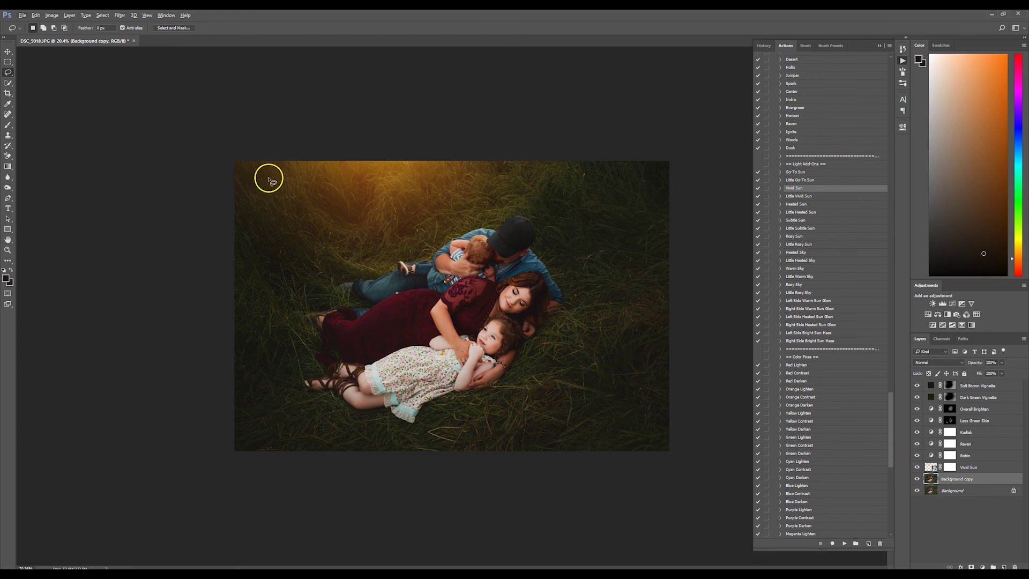
click(917, 479)
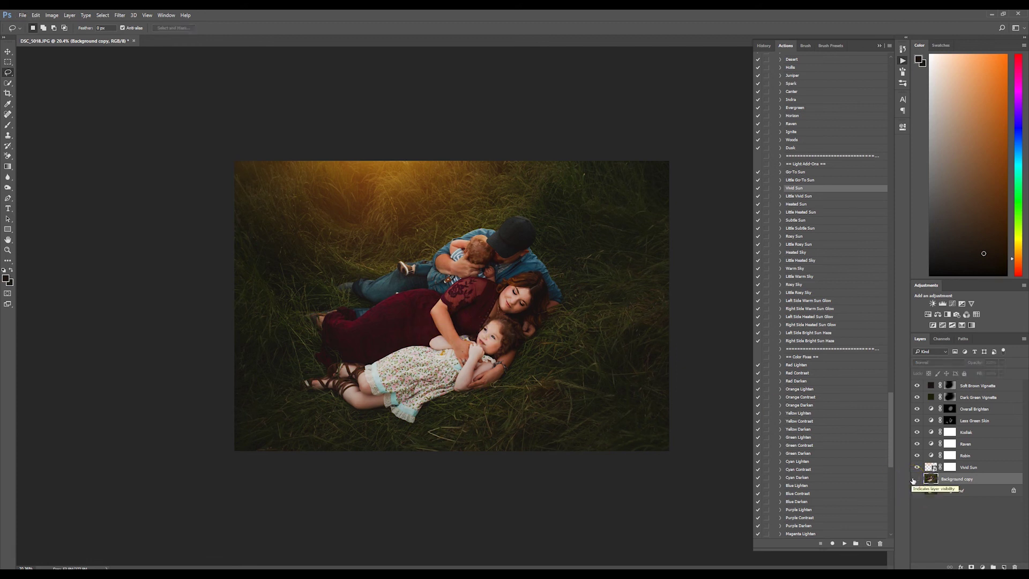
click(917, 479)
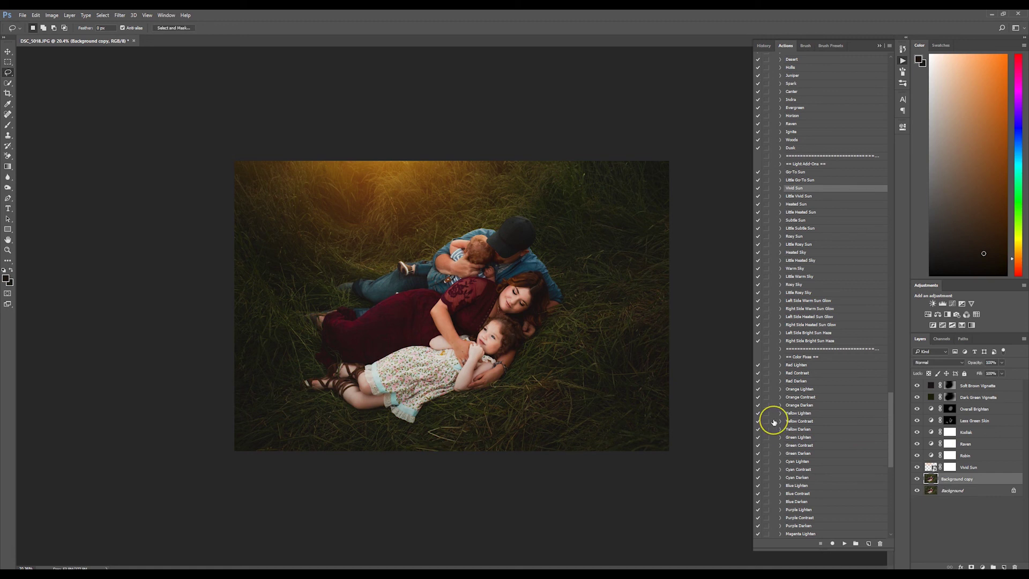
scroll(453, 332, down, 1)
scroll(480, 321, down, 1)
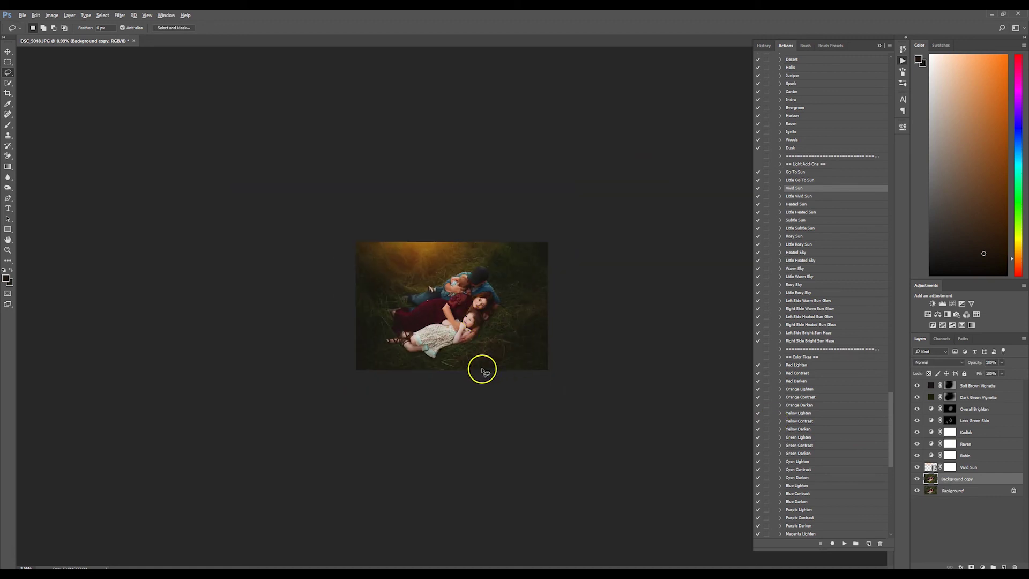
scroll(482, 370, up, 1)
scroll(482, 370, up, 1)
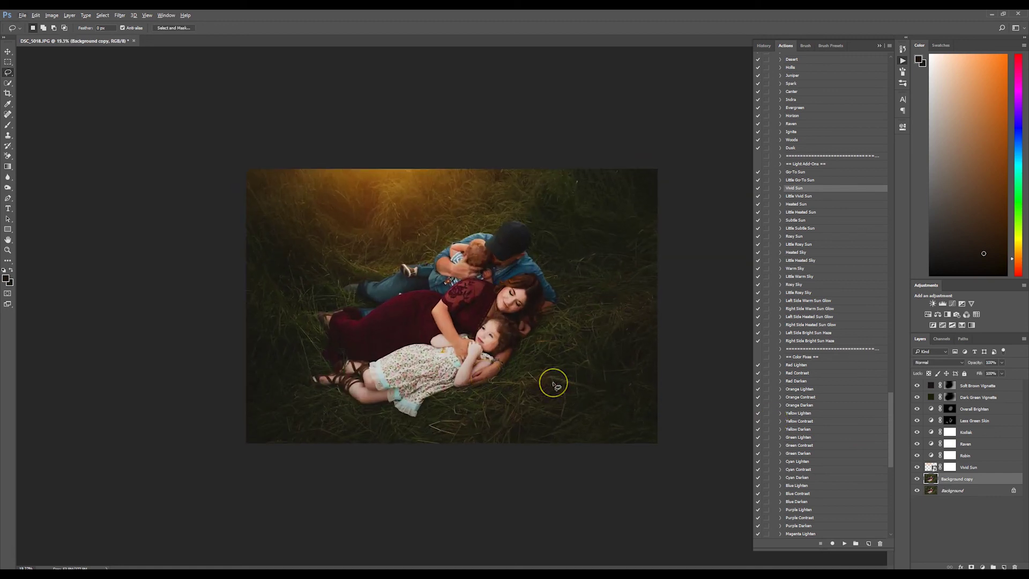
click(1002, 387)
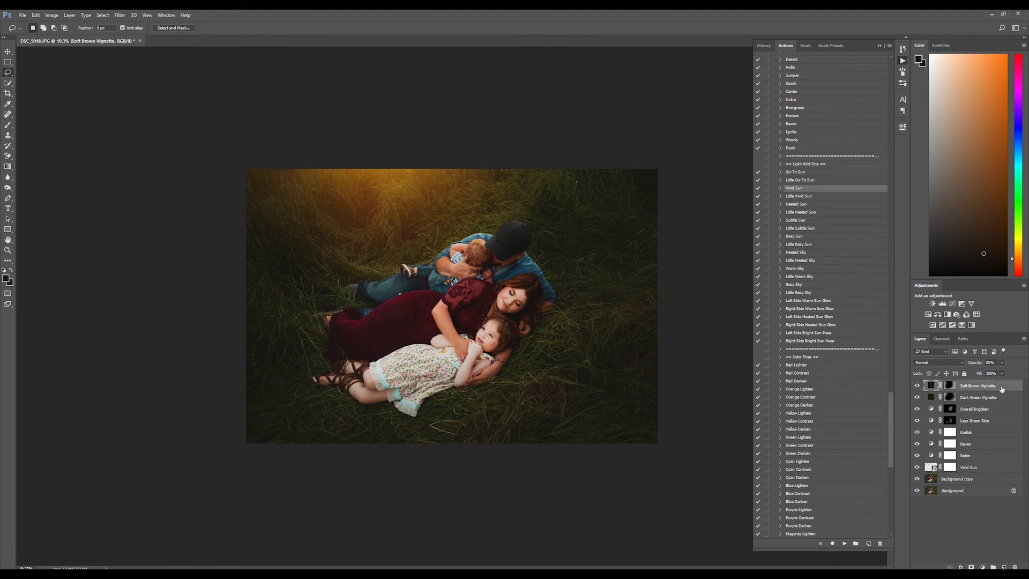
Run the Dark Brown Vignette action from the Vignettes set and dismiss its message.
drag(890, 420, 881, 191)
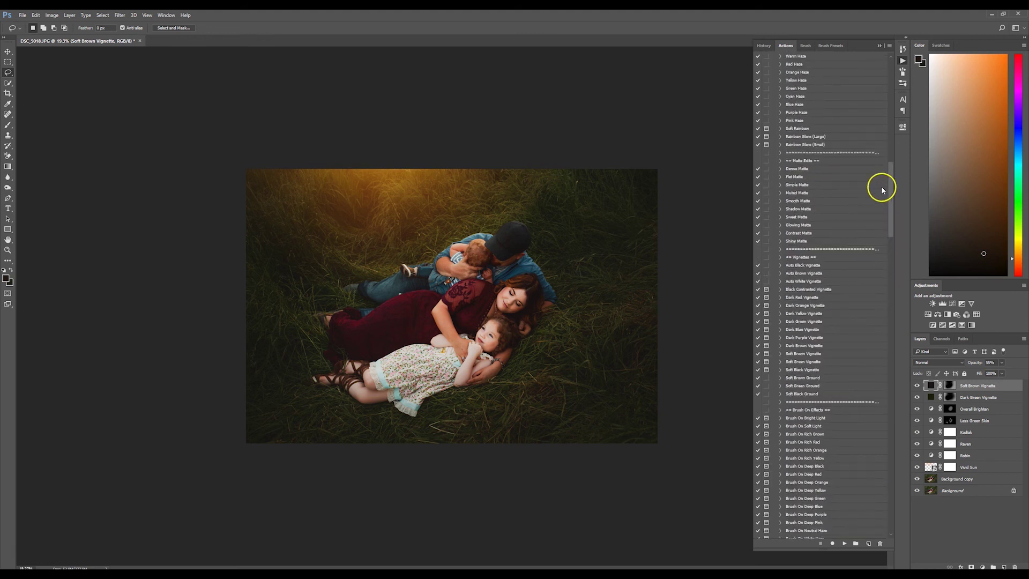
click(807, 257)
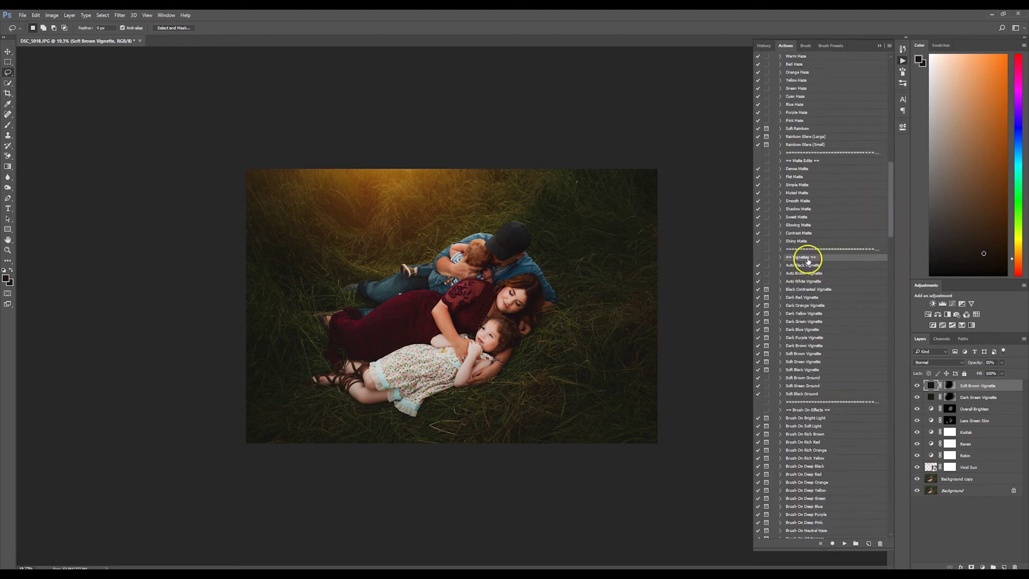
click(813, 345)
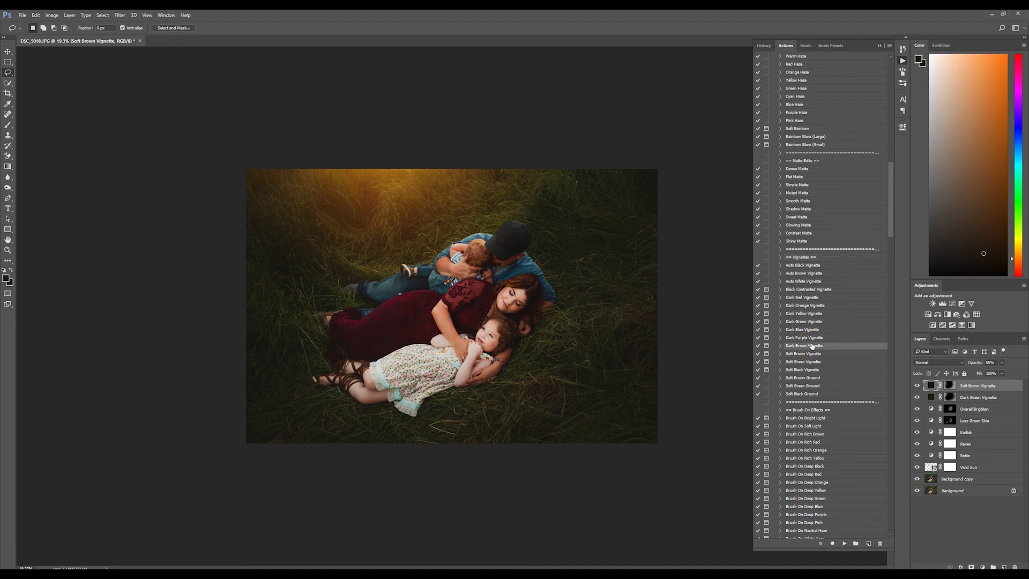
click(843, 543)
click(519, 231)
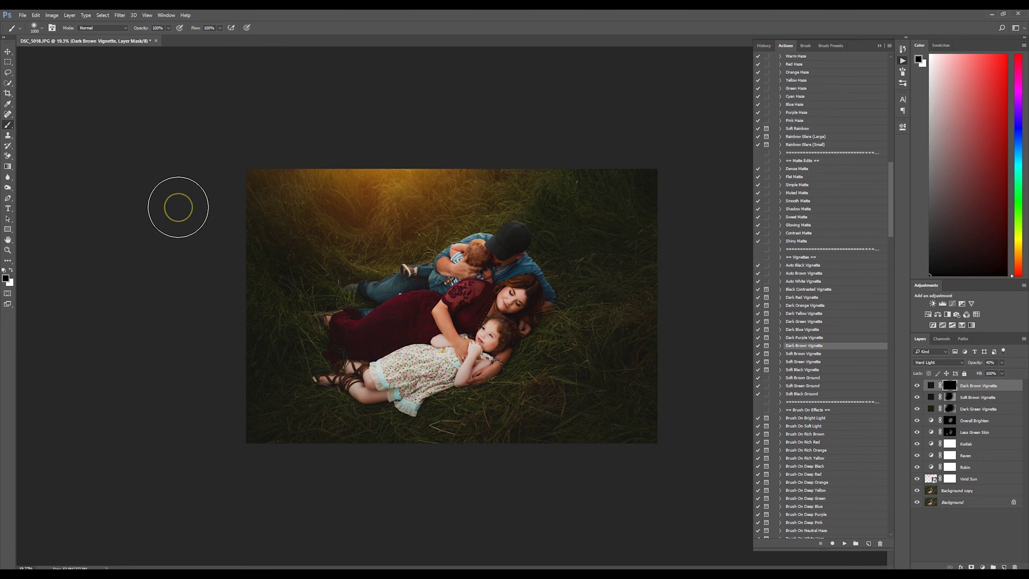
Set the vignette mask brush to 3000 px with white, then switch to the Move tool.
key(bracketright)
key(bracketright)
key(bracketright)
key(bracketright)
key(bracketright)
key(bracketright)
key(bracketright)
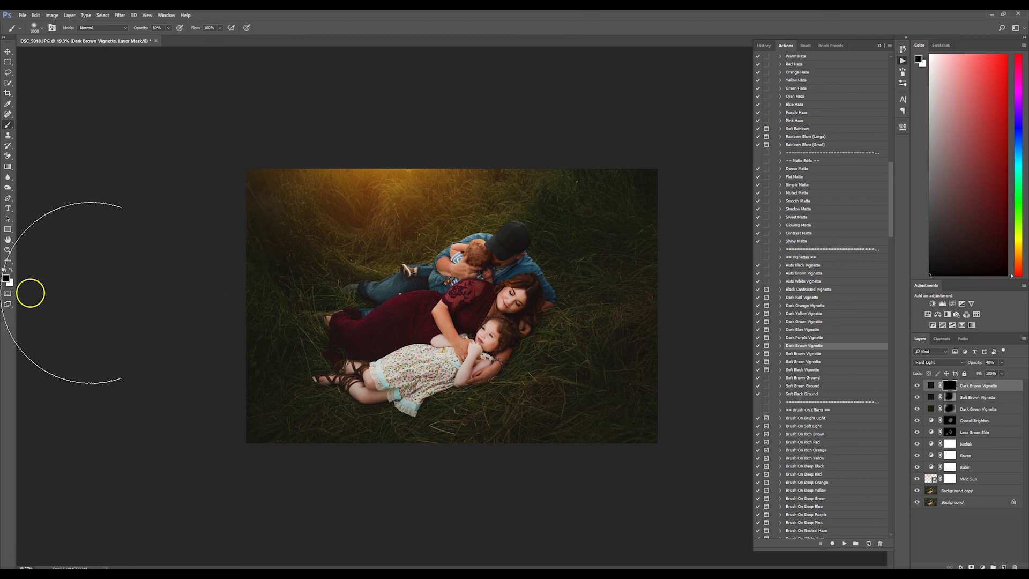
key(x)
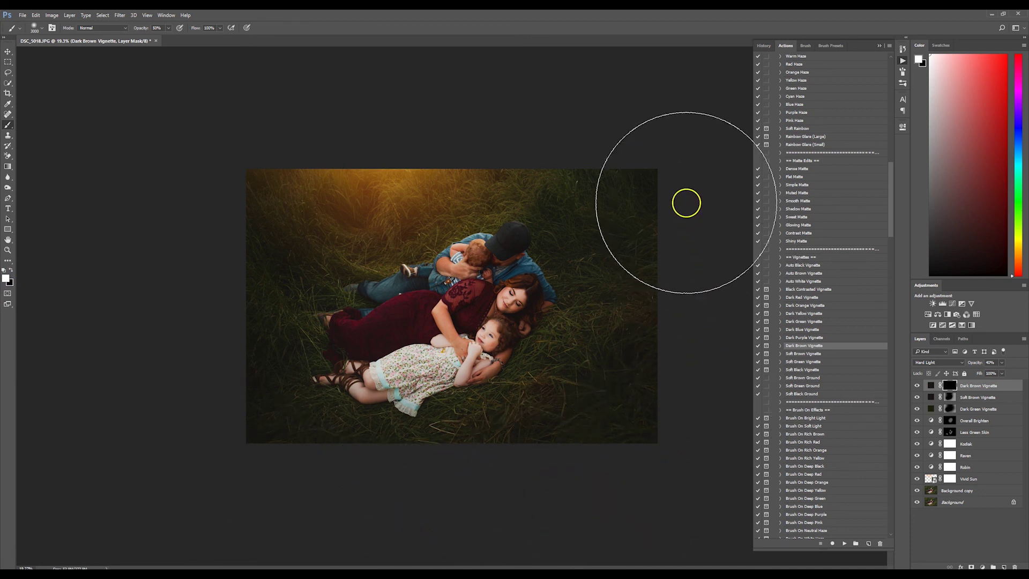
scroll(636, 427, down, 3)
scroll(491, 399, up, 2)
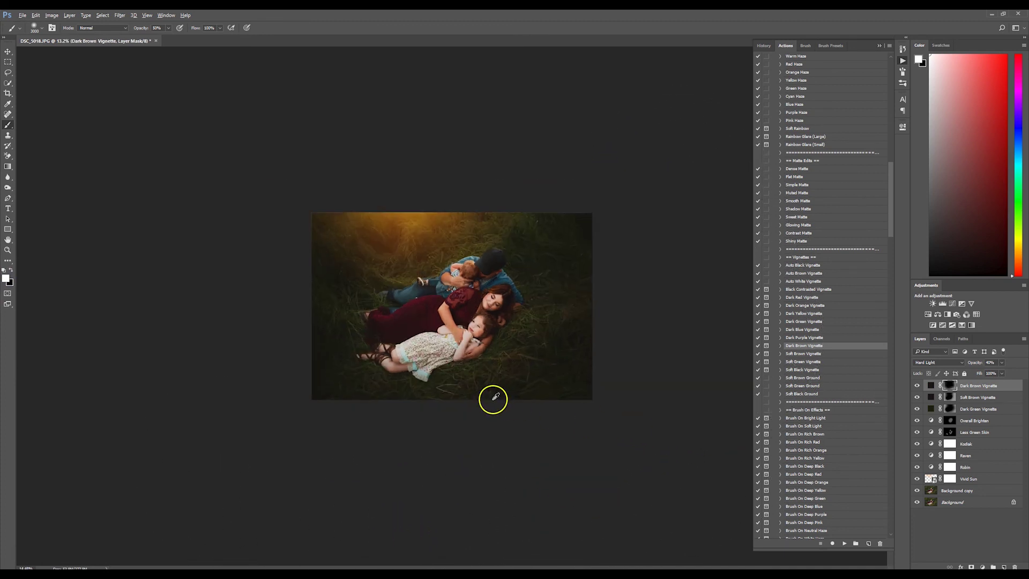
scroll(493, 399, up, 1)
scroll(493, 400, up, 1)
click(8, 51)
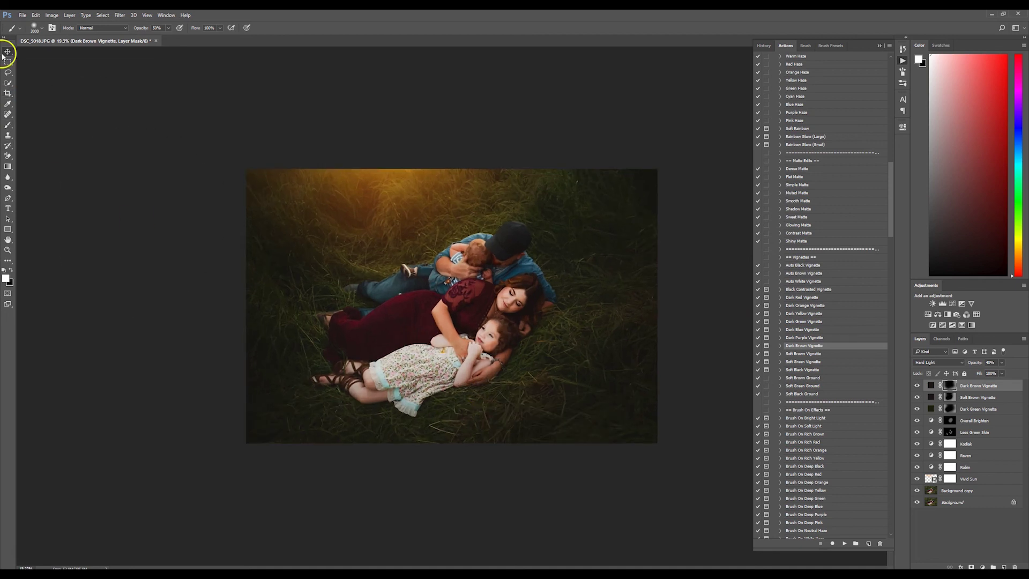
Raise Dark Brown Vignette opacity to 52%, then try Robin at 56% and undo it.
click(986, 363)
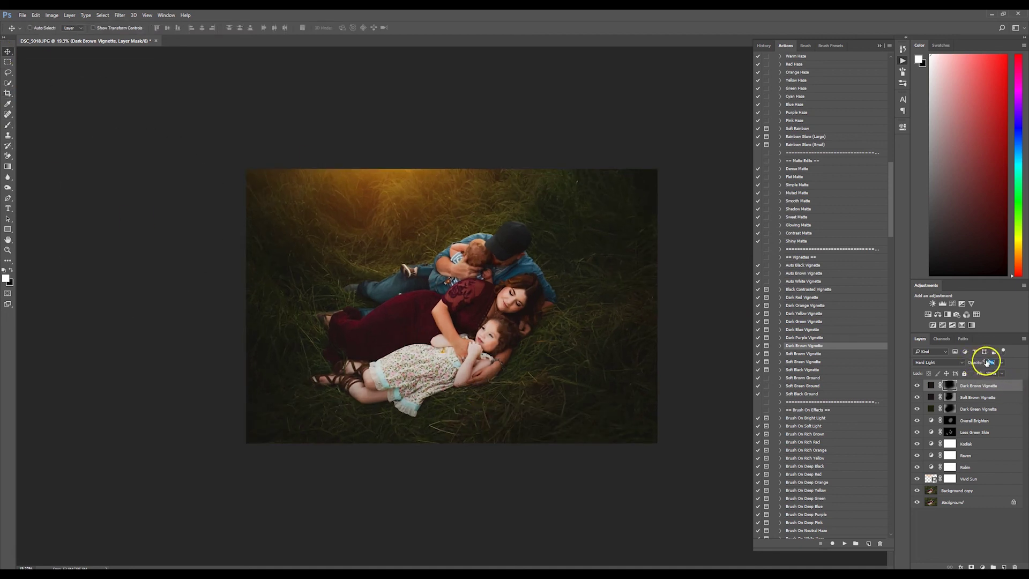
mouse_move(972, 362)
mouse_down()
mouse_move(996, 362)
mouse_move(982, 361)
mouse_up()
click(973, 466)
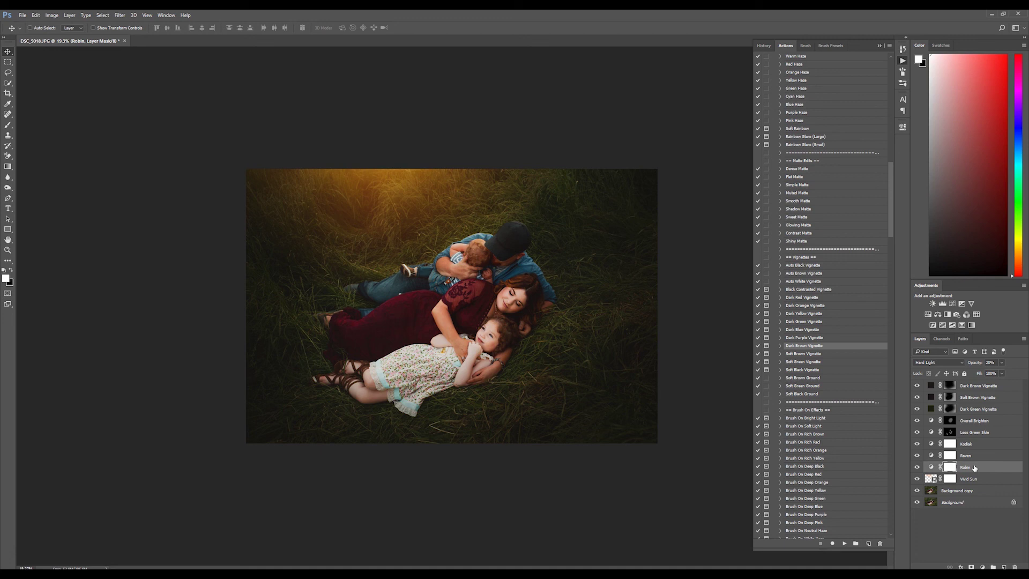
click(975, 363)
drag(974, 364, 984, 364)
key(ctrl+z)
Select the Kodiak then Raven tone layers, previewing Raven at about 48% opacity.
click(971, 445)
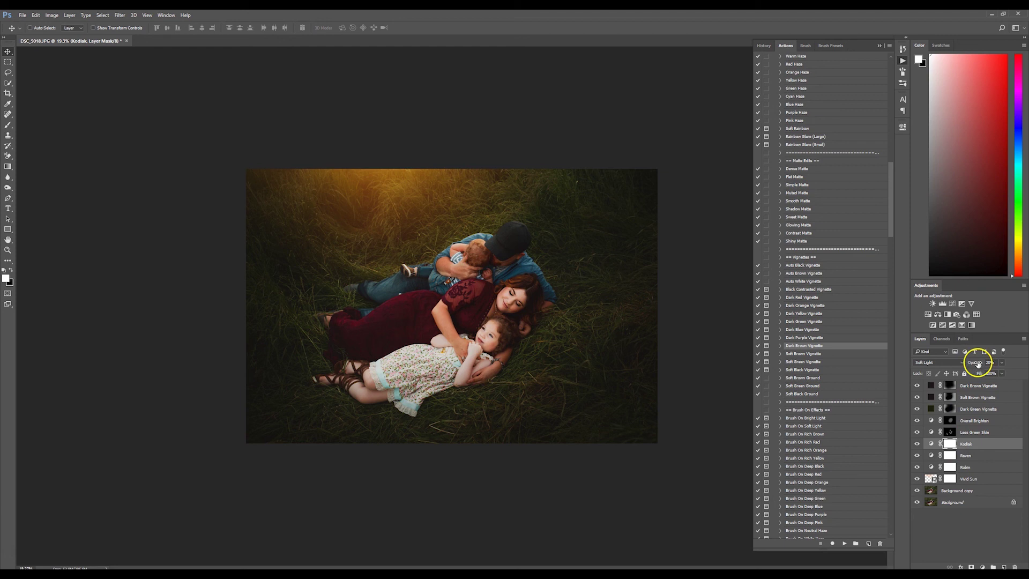
click(988, 363)
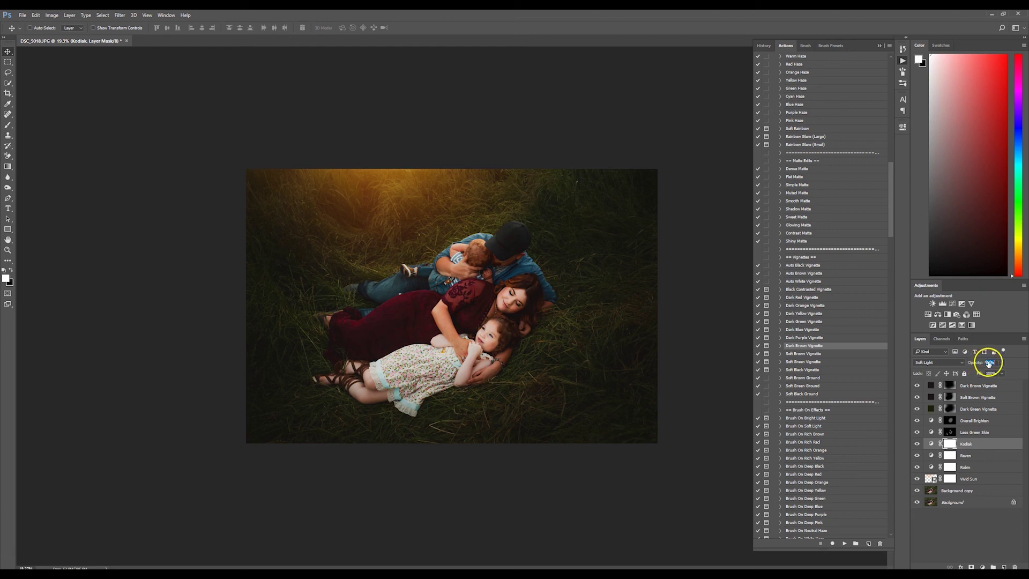
click(965, 455)
drag(980, 365, 973, 365)
Set Raven to 20%, then add a Pembroke tone layer at about 13% opacity.
drag(890, 222, 902, 97)
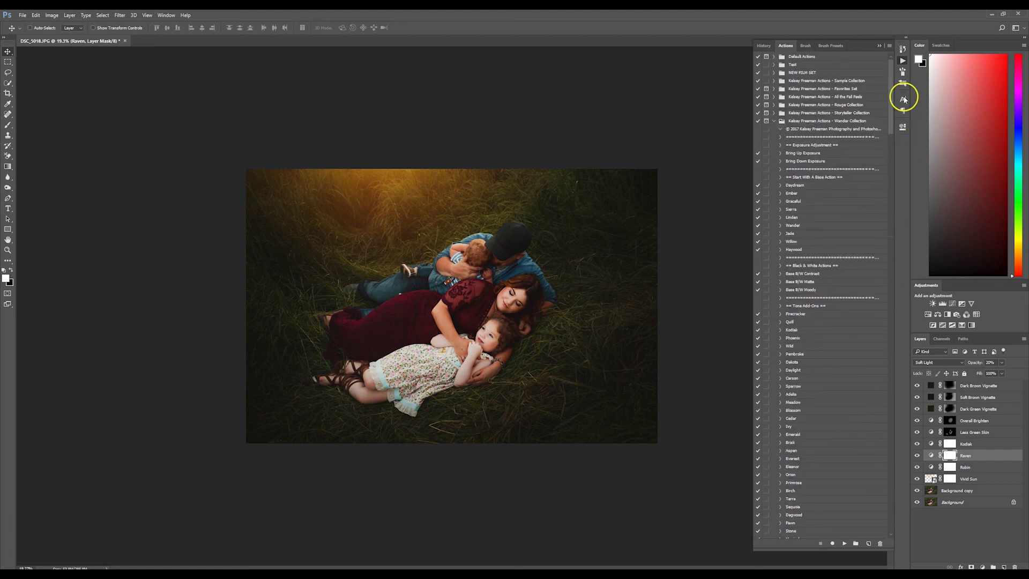
scroll(801, 317, down, 2)
click(810, 307)
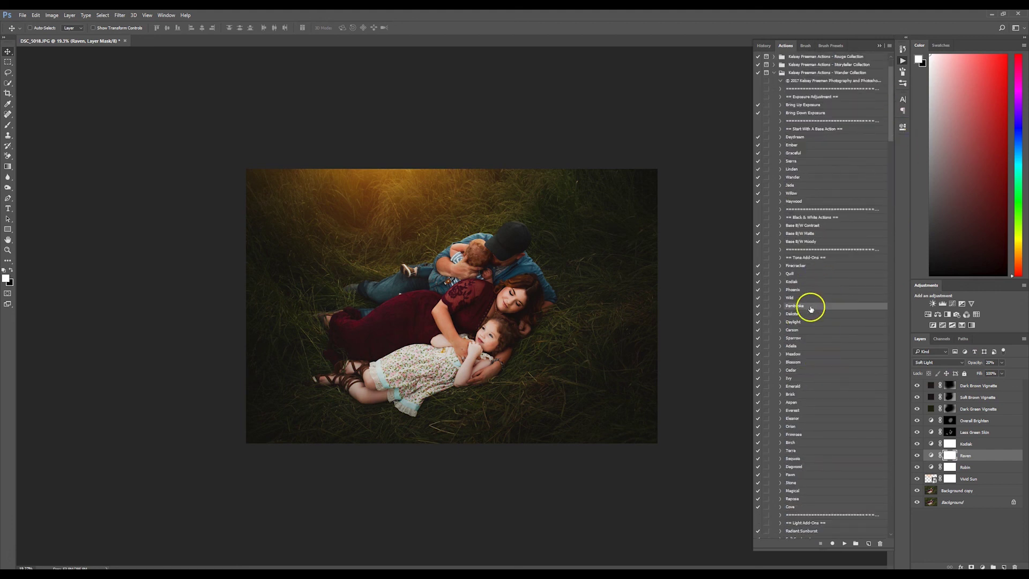
click(844, 544)
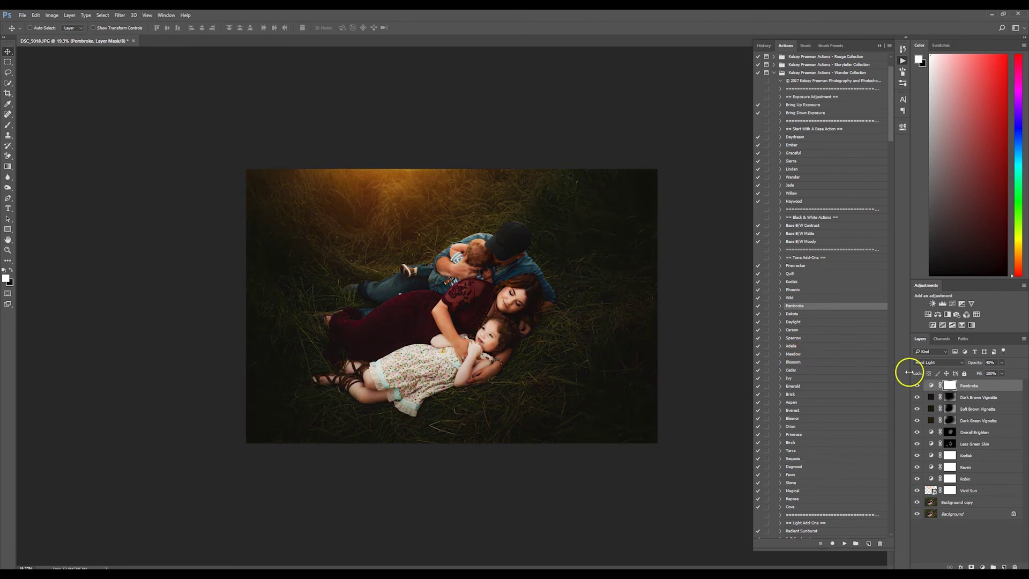
drag(976, 363, 955, 364)
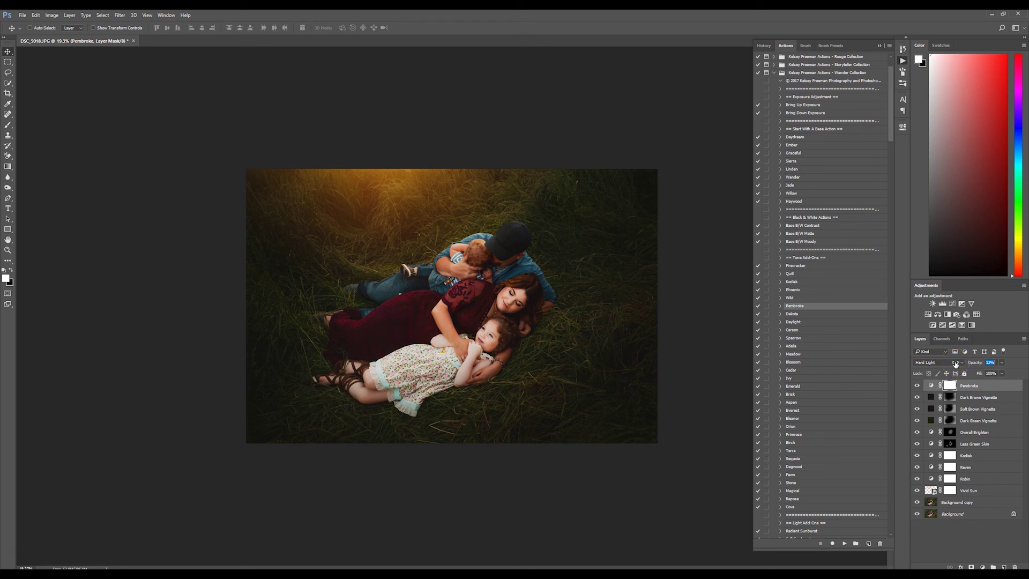
Toggle Pembroke's visibility to compare, then move it down to sit above Kodiak.
click(916, 385)
click(916, 385)
drag(614, 391, 613, 392)
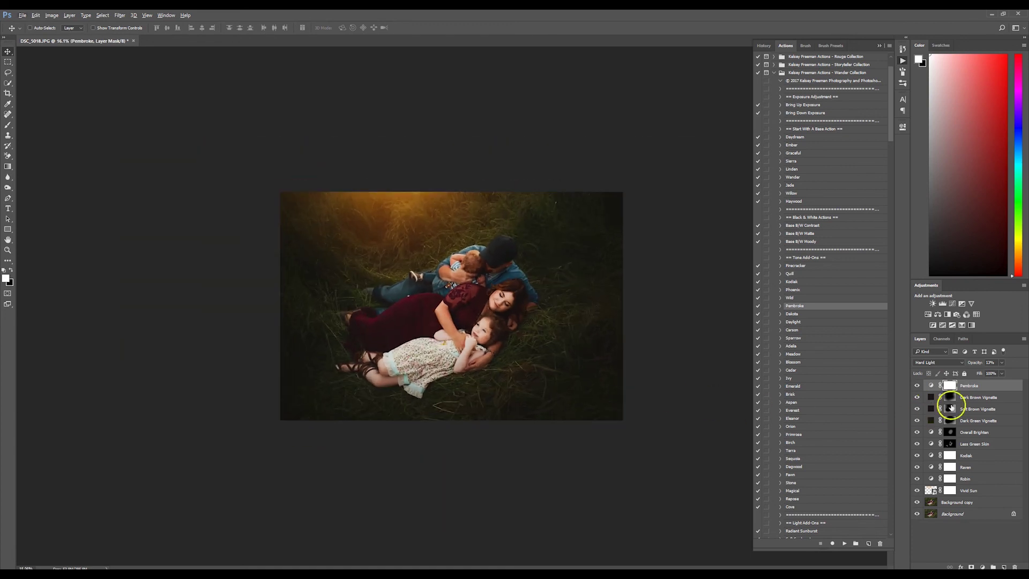
click(916, 386)
click(916, 385)
click(916, 385)
drag(968, 444, 969, 446)
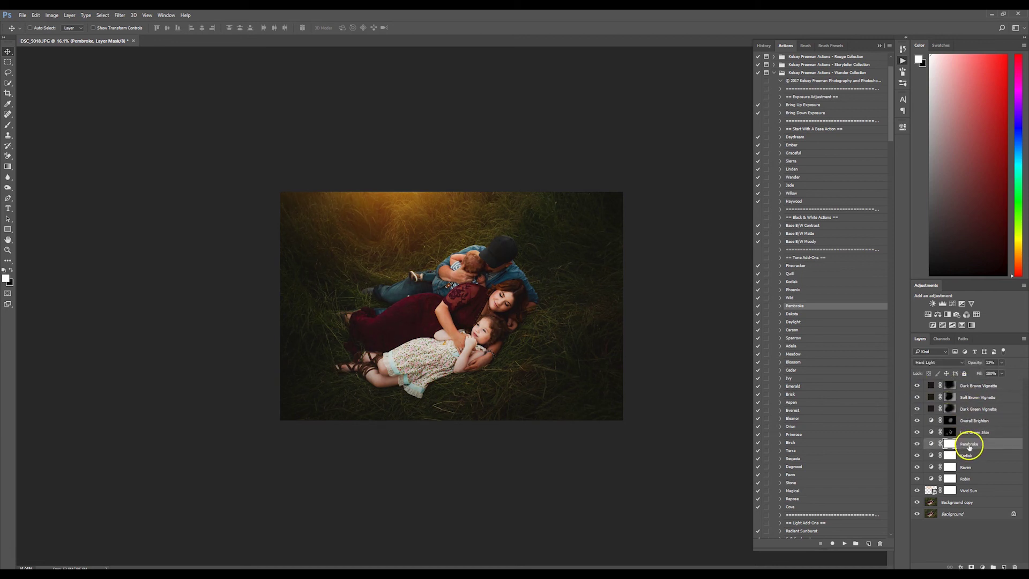
click(967, 467)
click(917, 467)
click(916, 479)
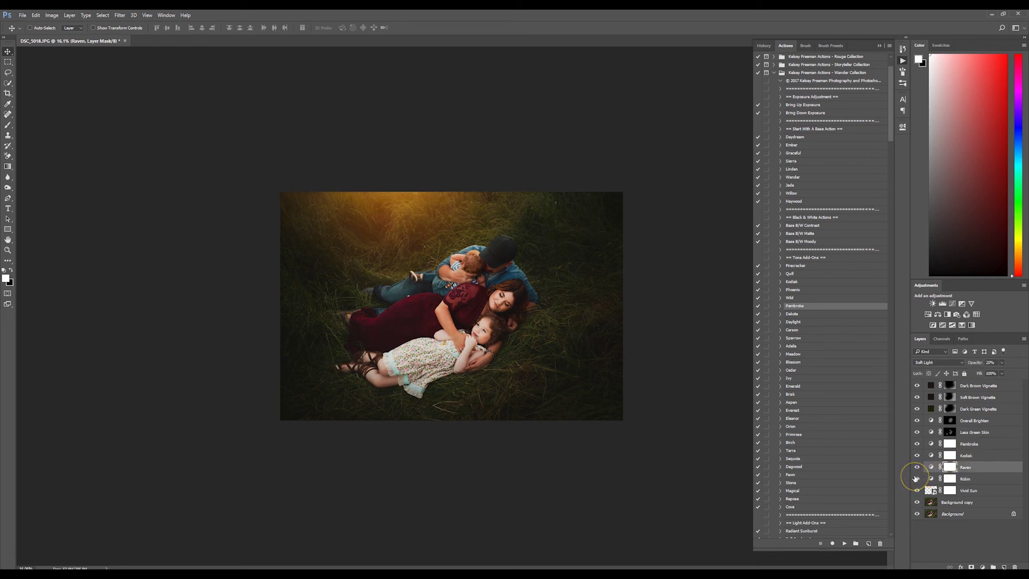
click(960, 467)
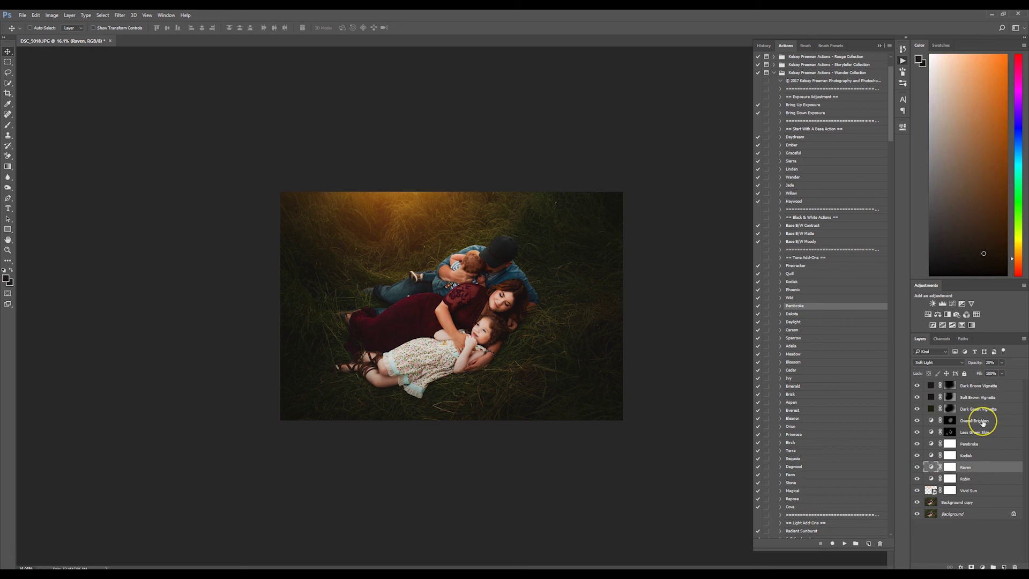
click(973, 480)
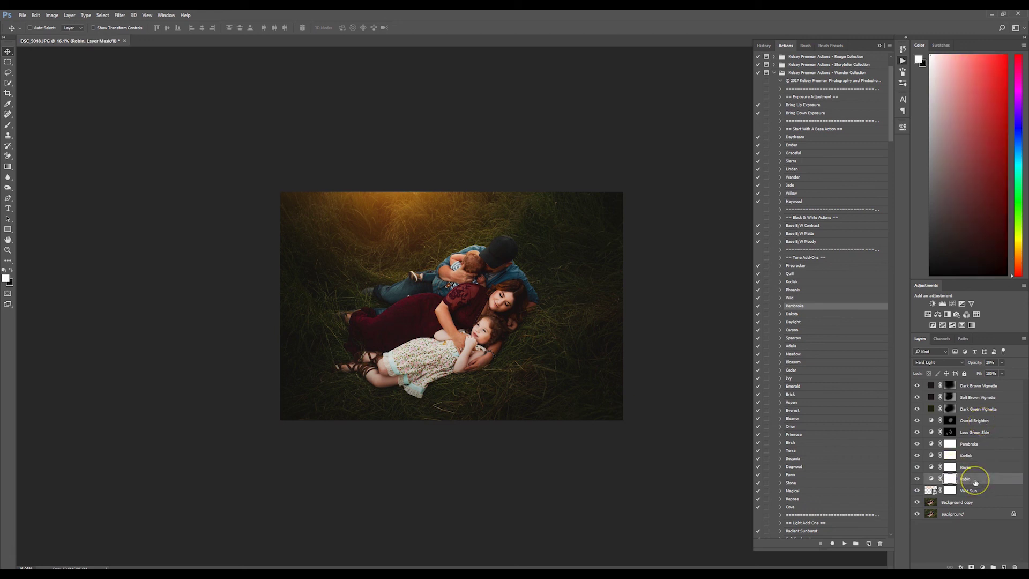
click(916, 479)
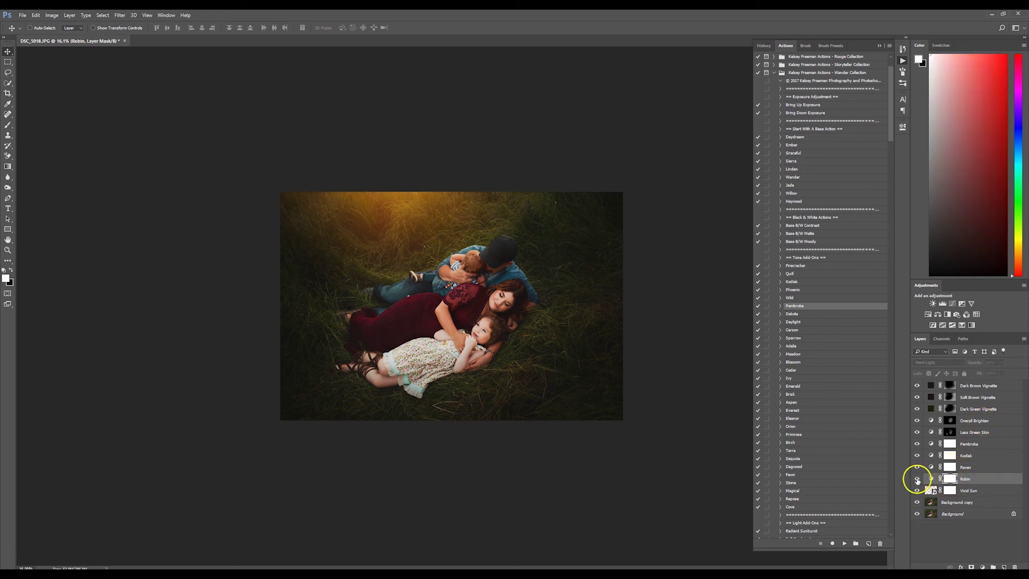
drag(915, 476, 917, 443)
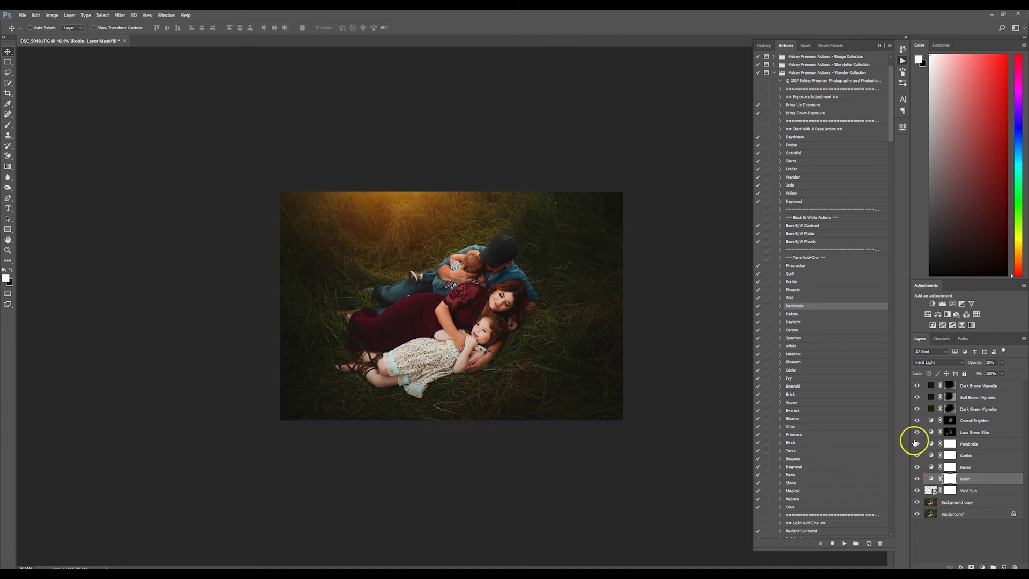
scroll(585, 396, up, 2)
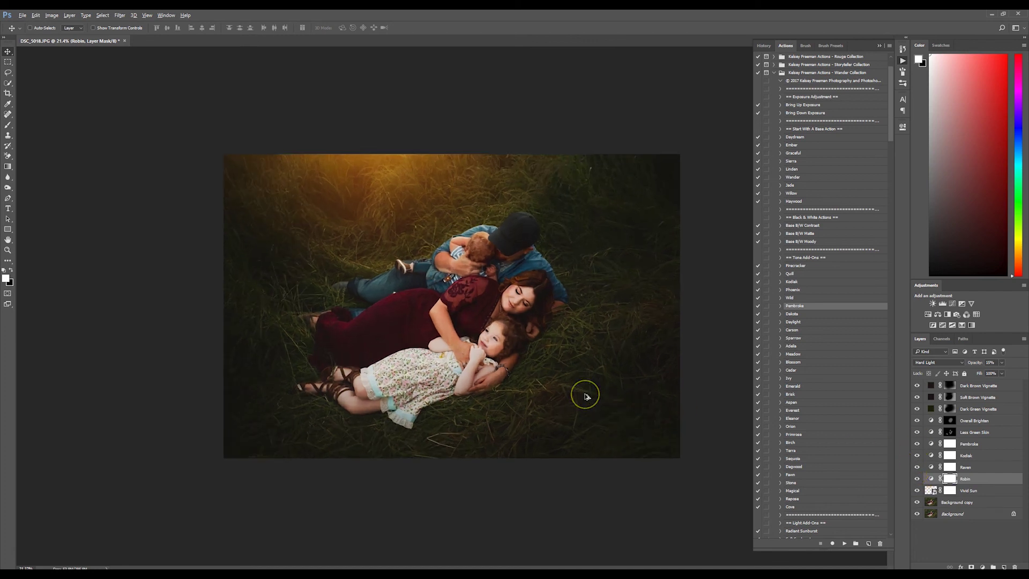
scroll(586, 396, up, 2)
scroll(587, 397, up, 2)
scroll(585, 395, up, 1)
scroll(585, 397, down, 1)
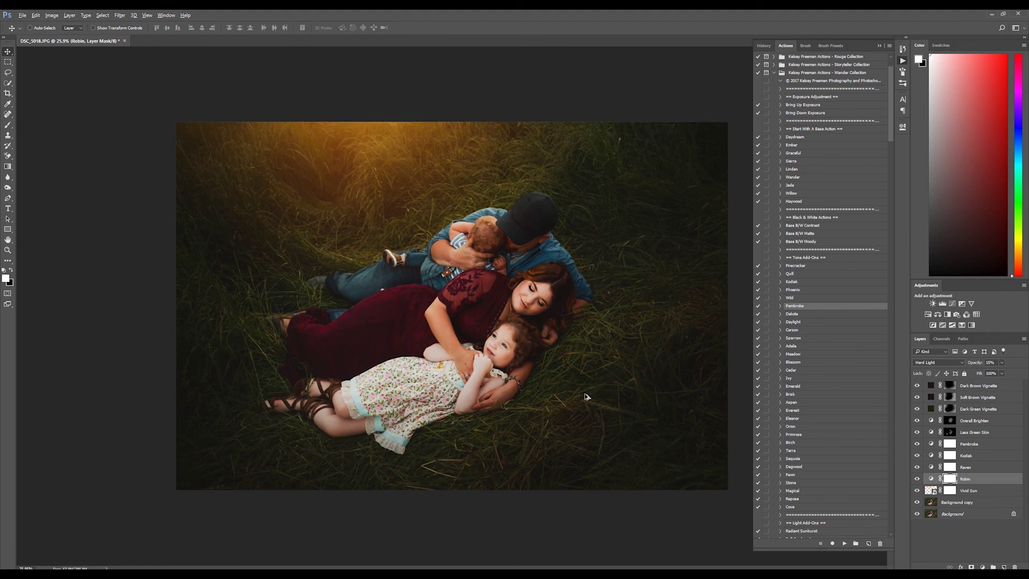
scroll(585, 396, down, 2)
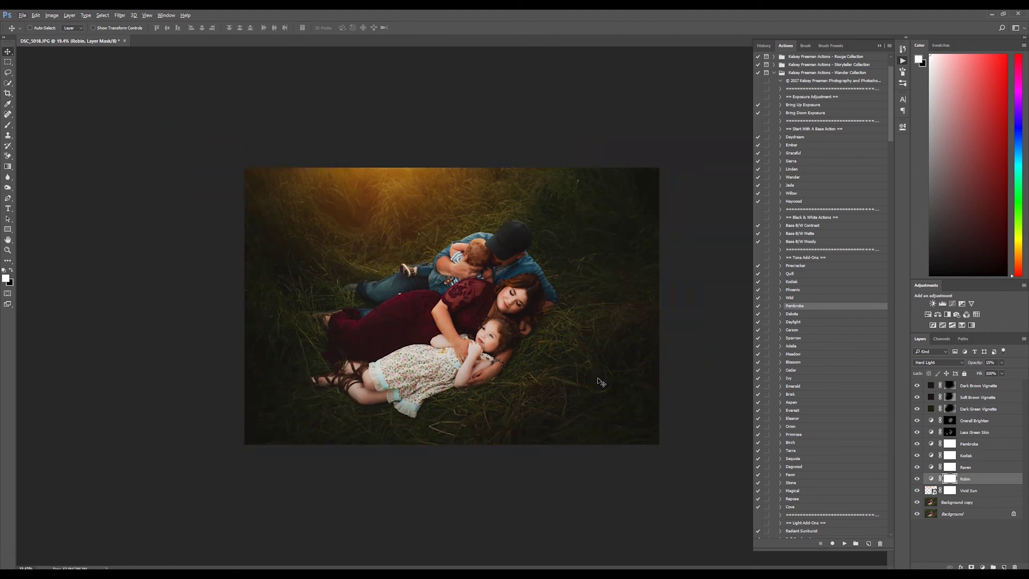